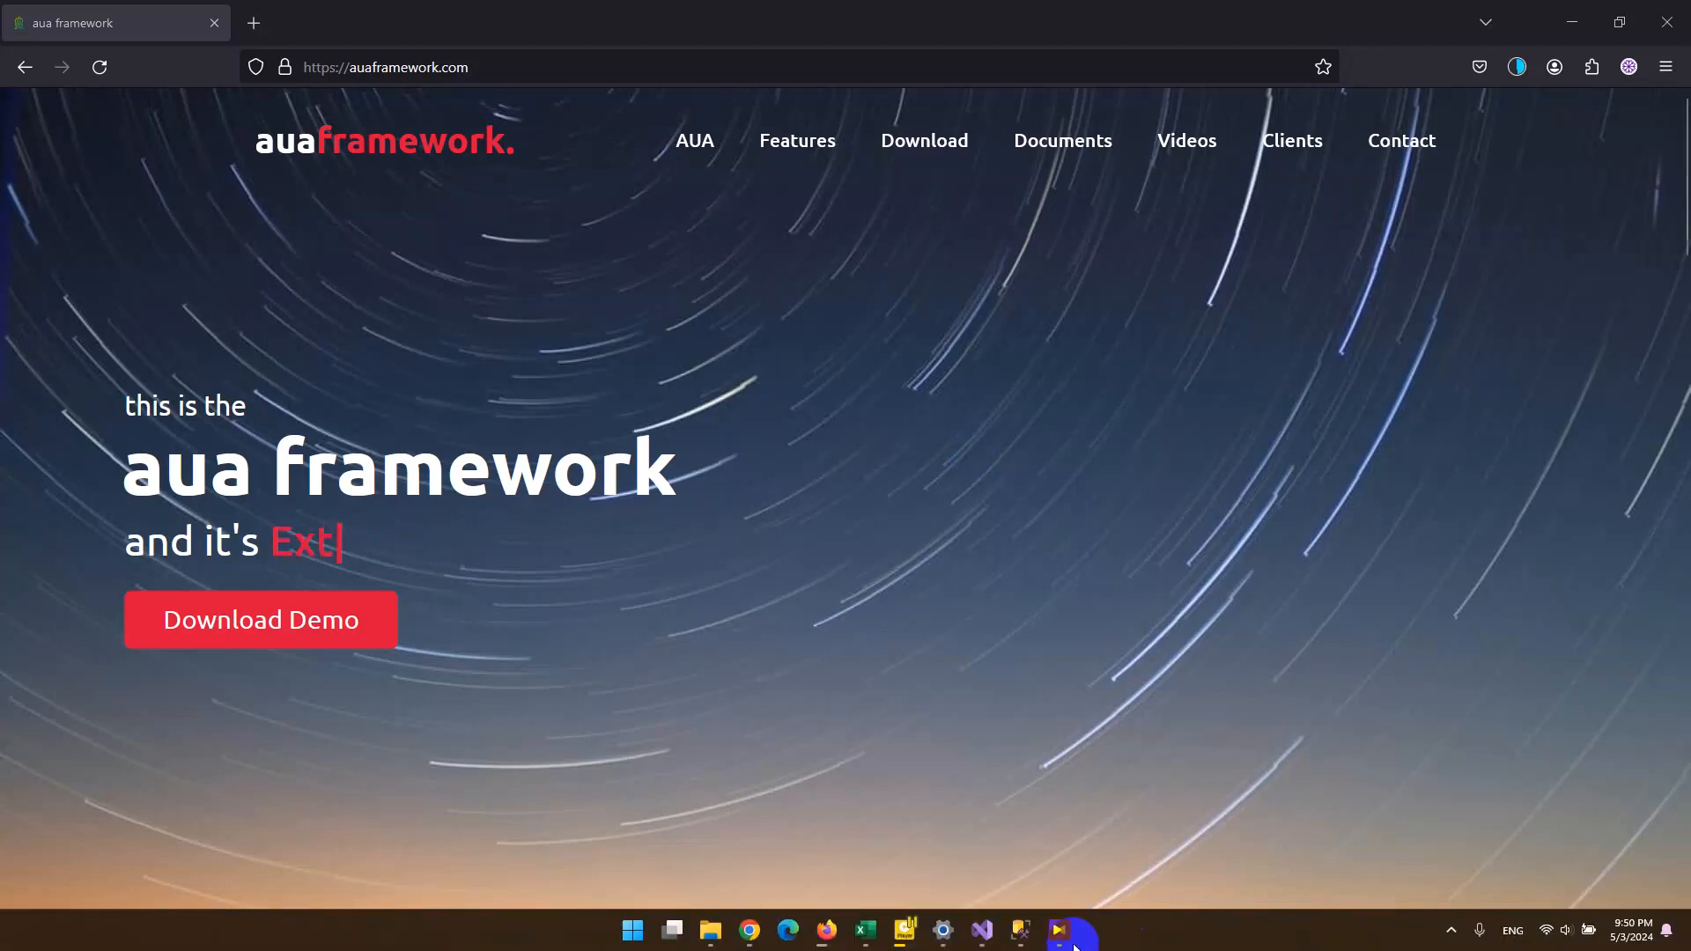
# Switch to SQL Server Management Studio and create an AUADb database diagram containing all acc tables, from Account through UserAccess.
pyautogui.click(1021, 940)
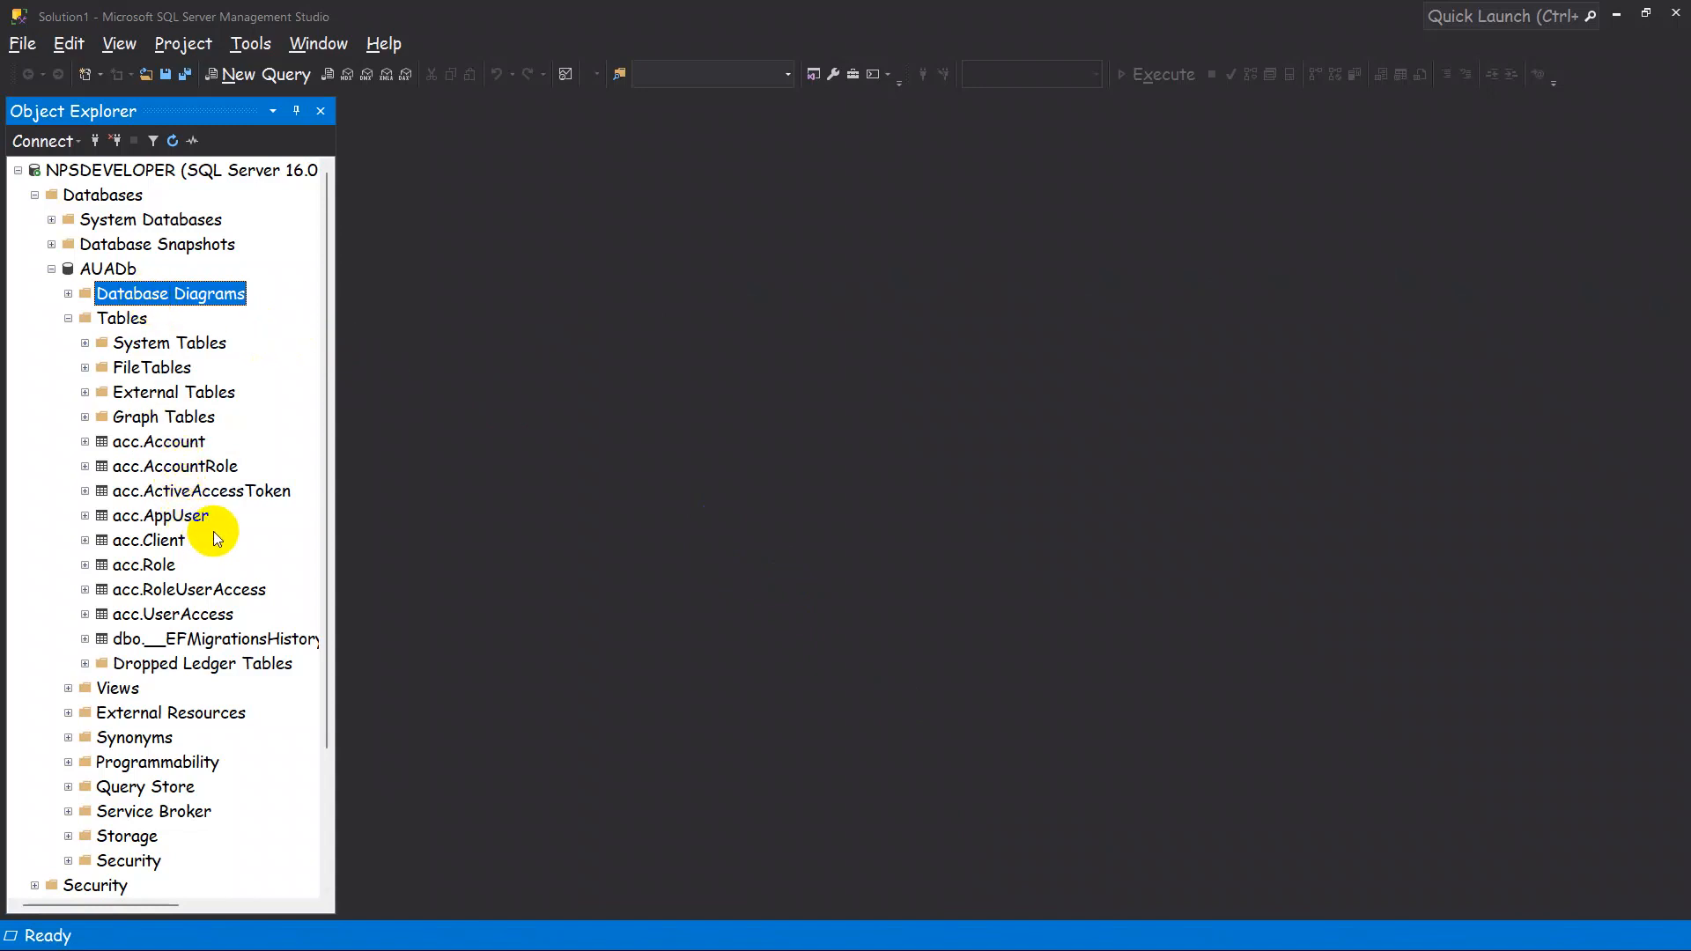
pyautogui.rightClick(139, 301)
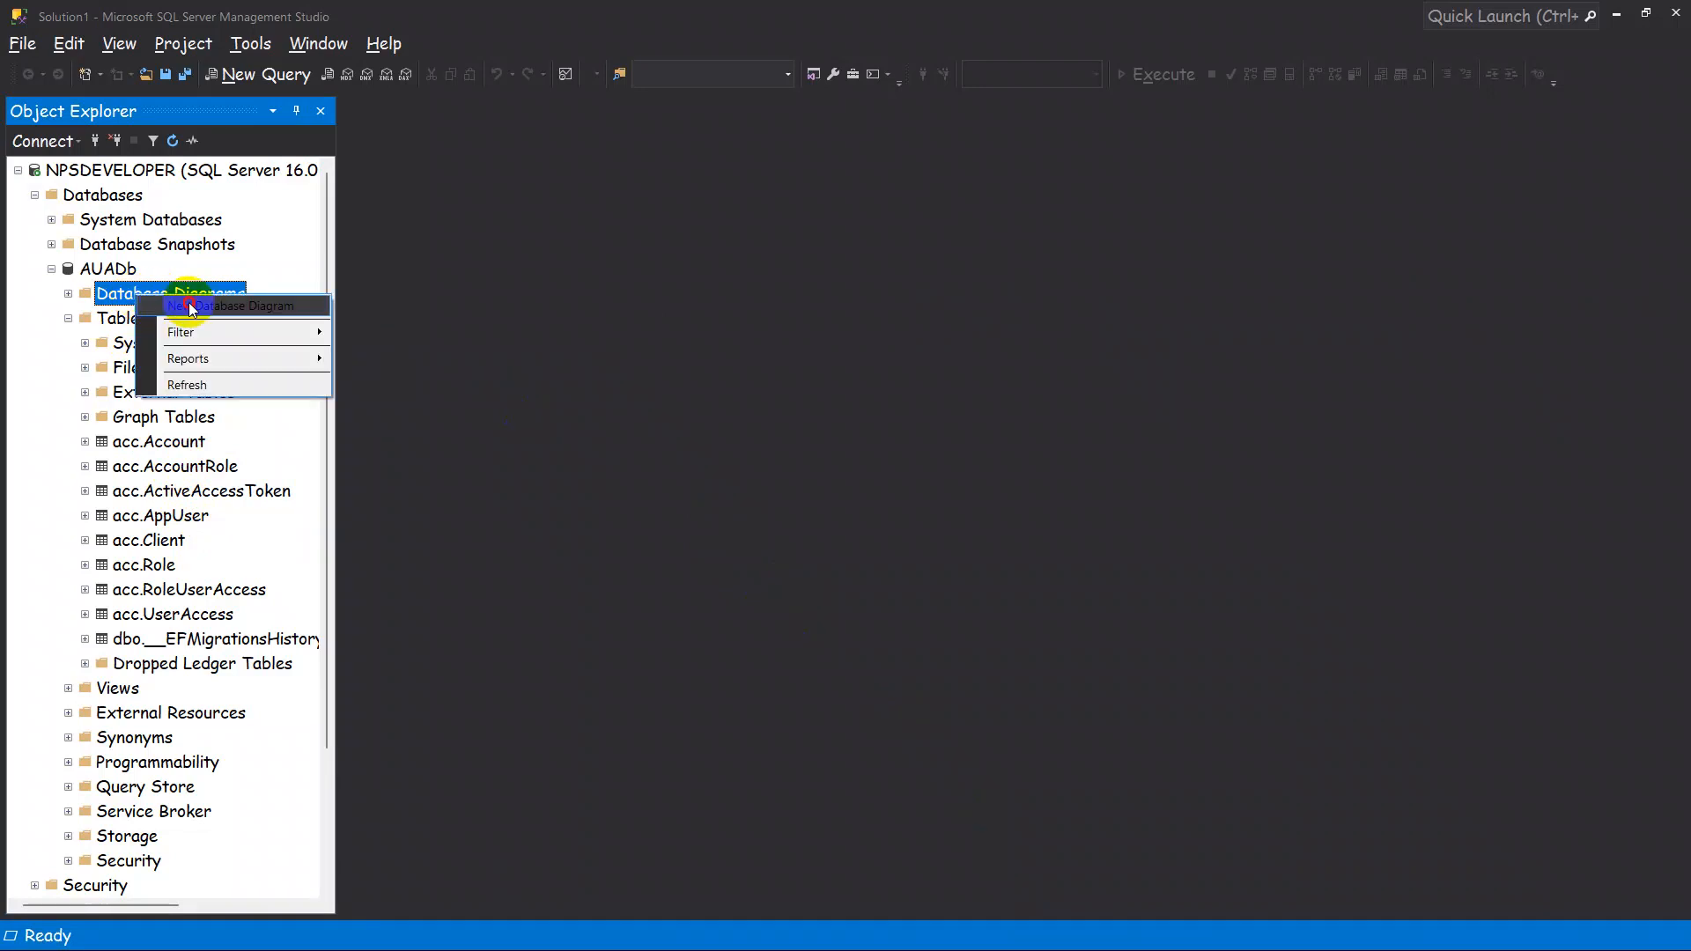
pyautogui.click(191, 306)
pyautogui.click(588, 326)
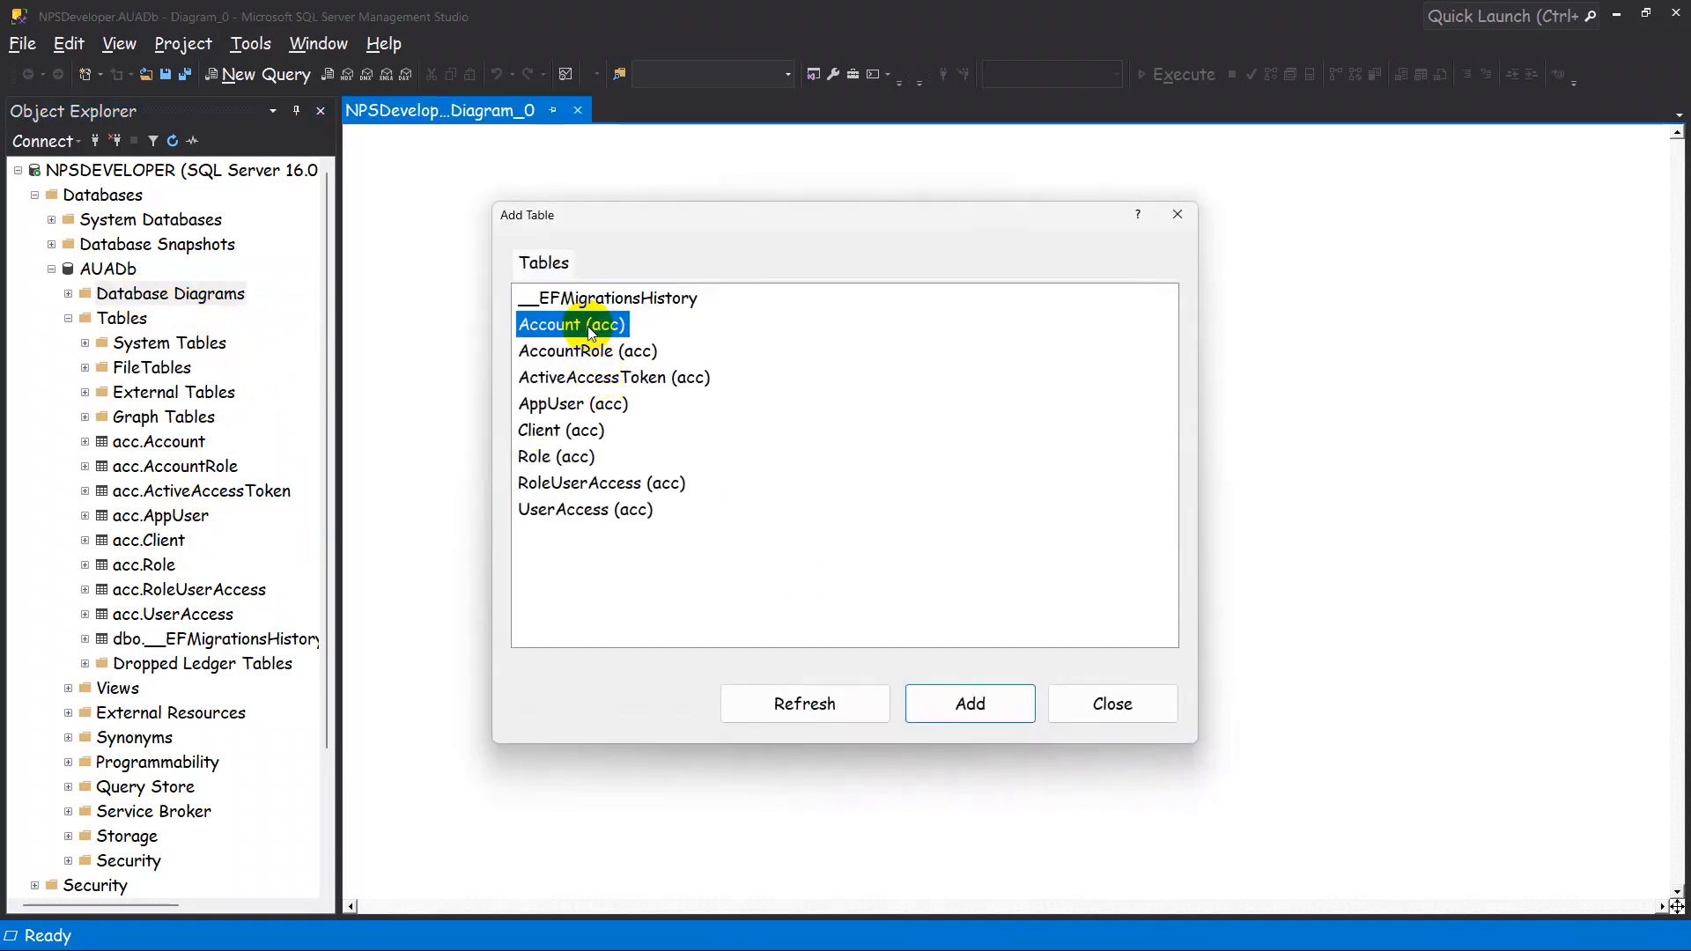
pyautogui.keyDown('shift'); pyautogui.click(613, 512); pyautogui.keyUp('shift')
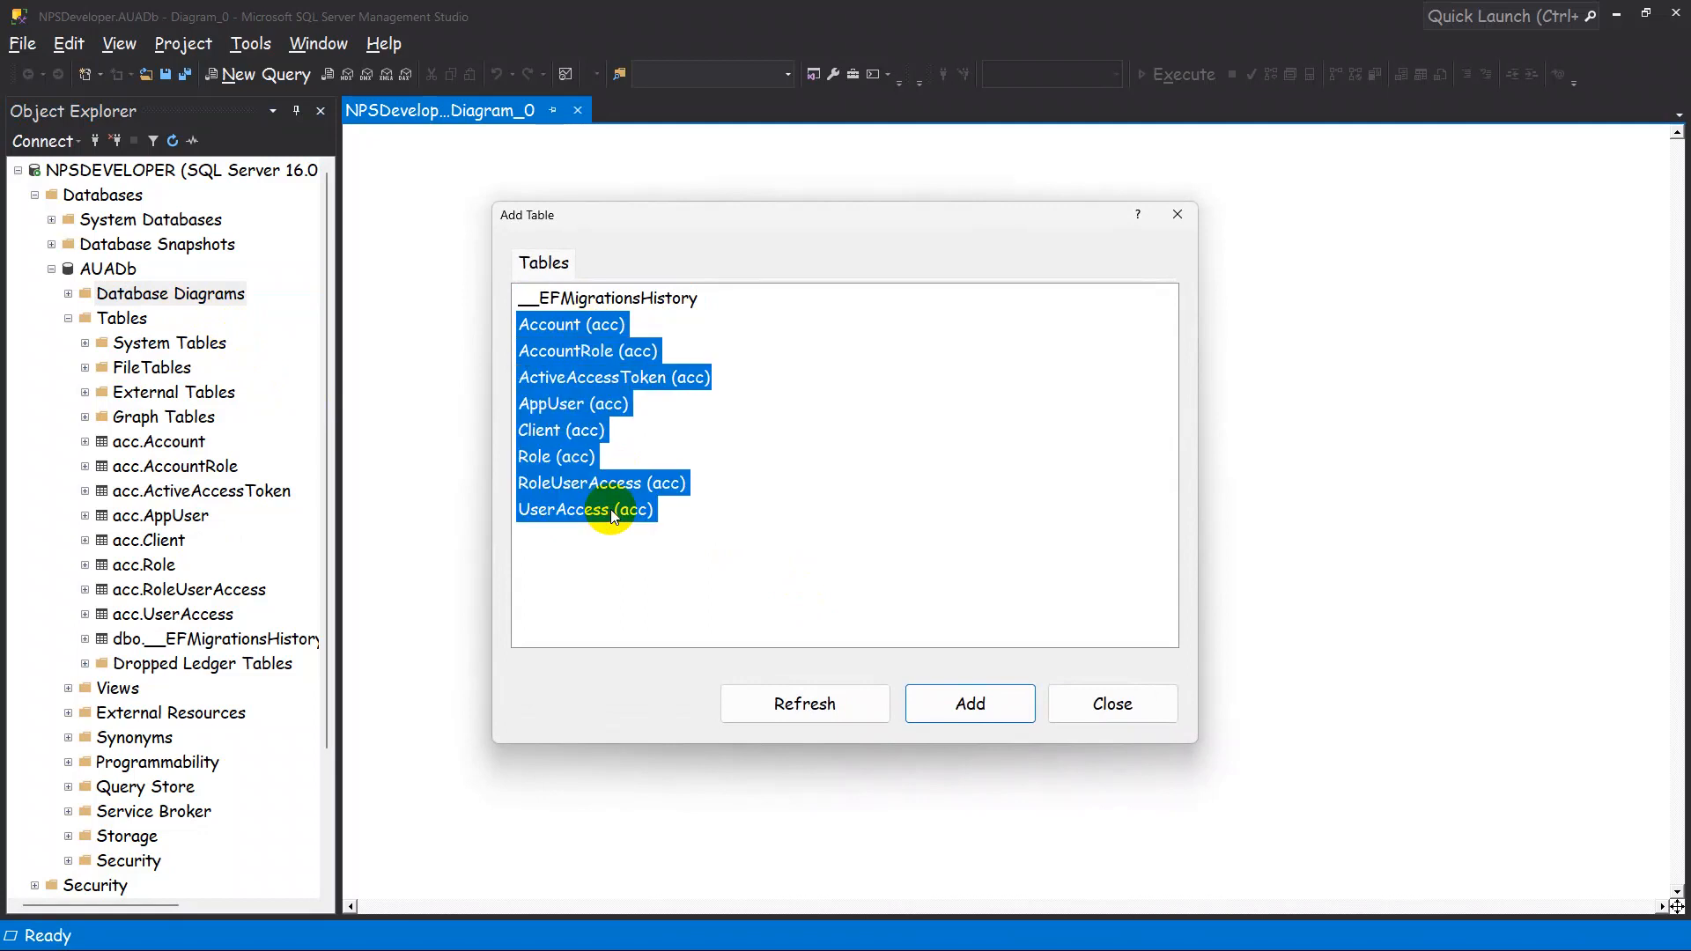
pyautogui.click(976, 704)
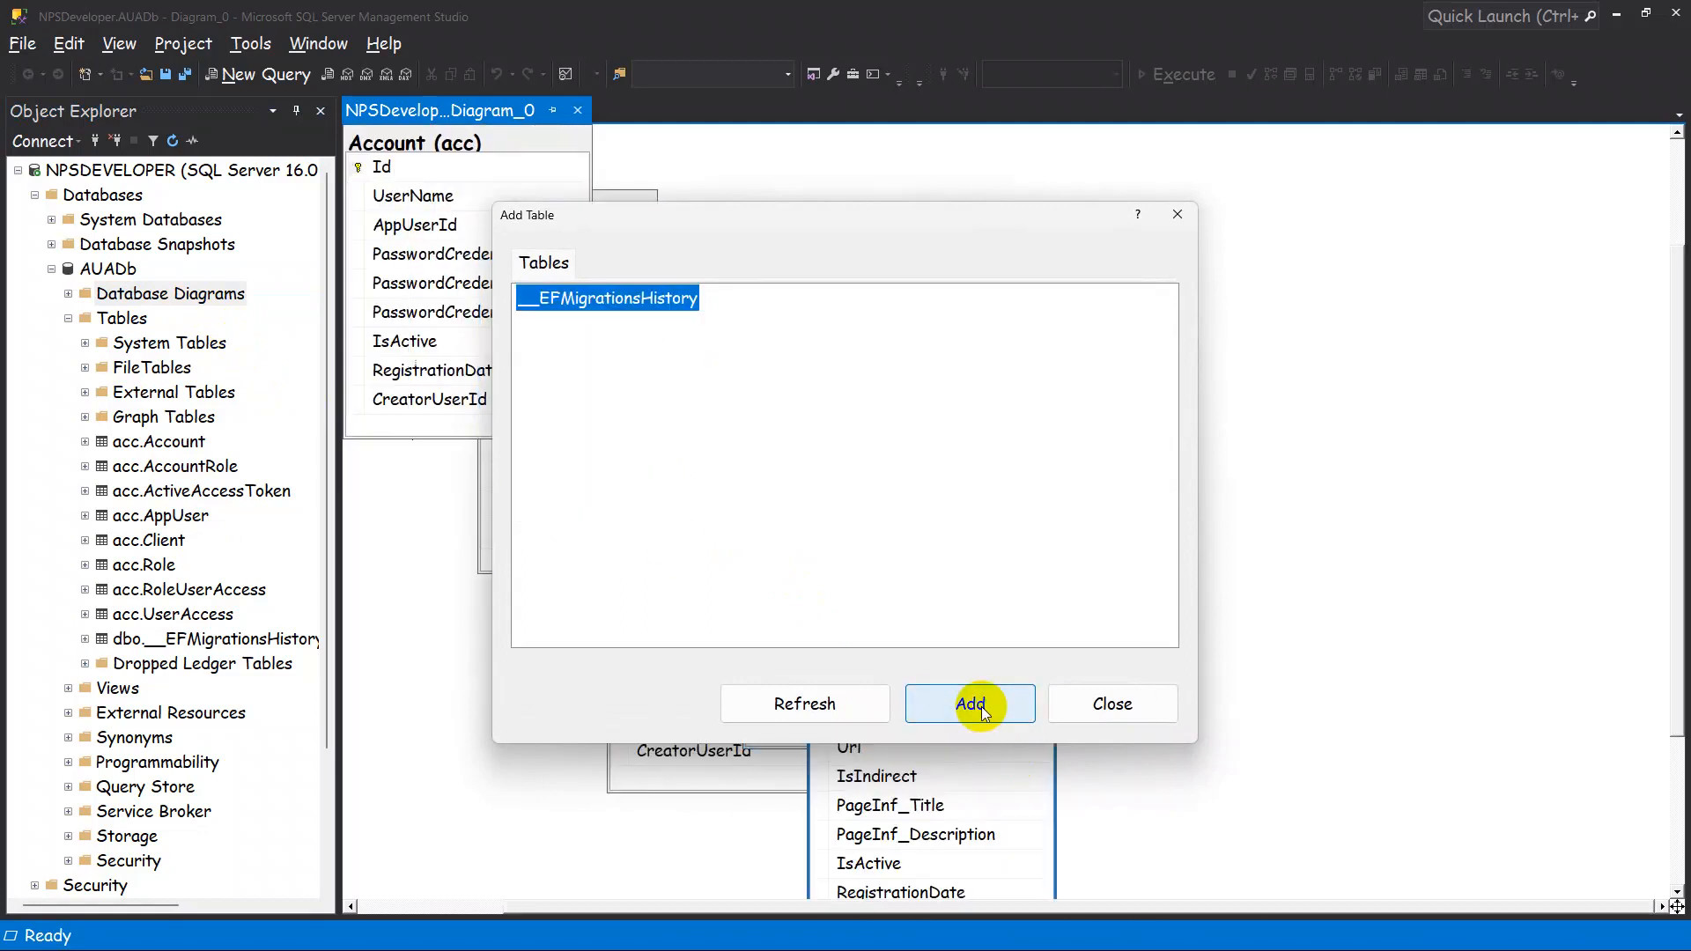
pyautogui.click(1107, 703)
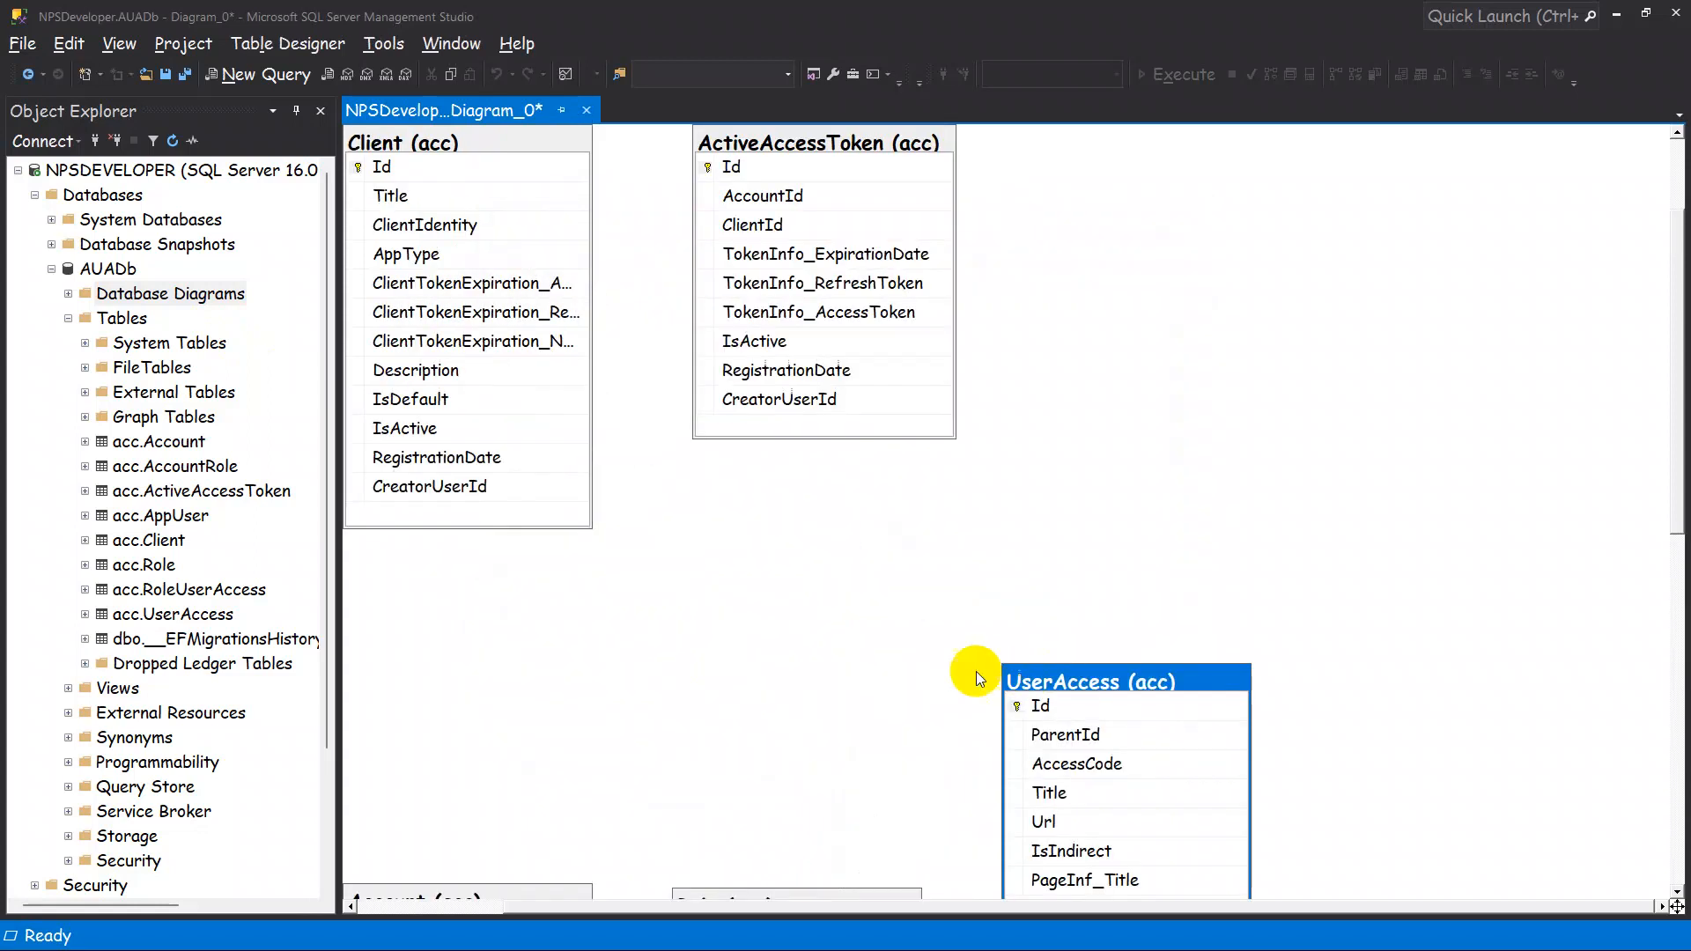
# Arrange the AppUser and Account tables side by side in the diagram, with Account to the right of AppUser.
pyautogui.scroll(-10, 934, 633)
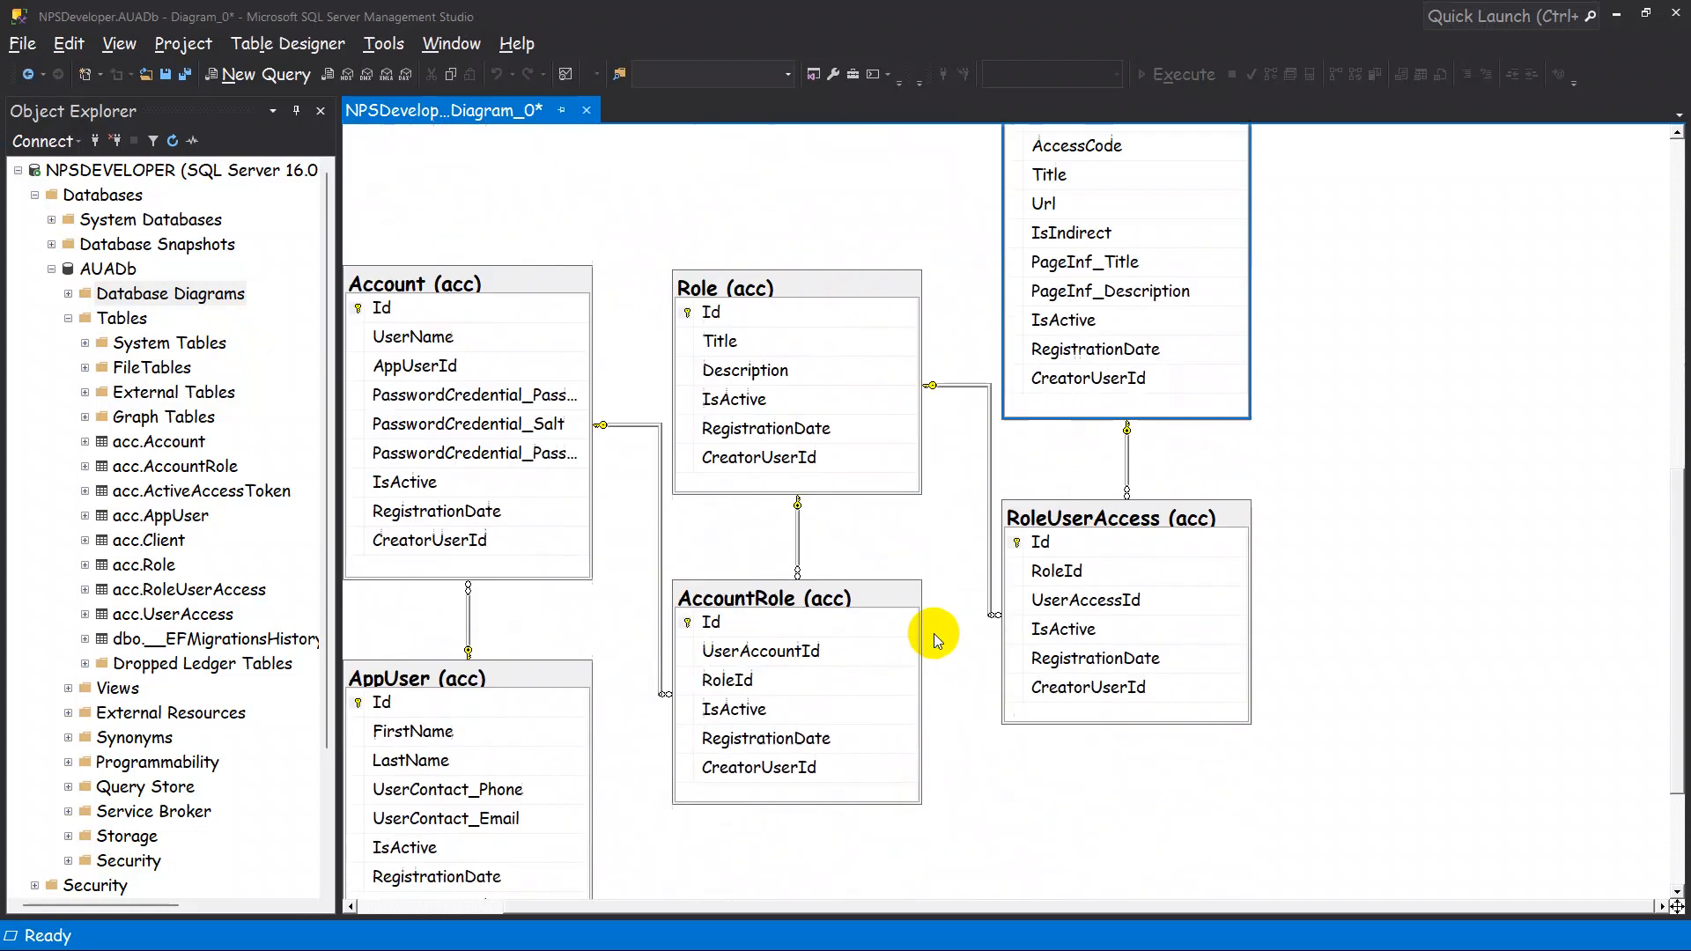
pyautogui.moveTo(1060, 904); pyautogui.dragTo(932, 909)
pyautogui.scroll(5, 1002, 759)
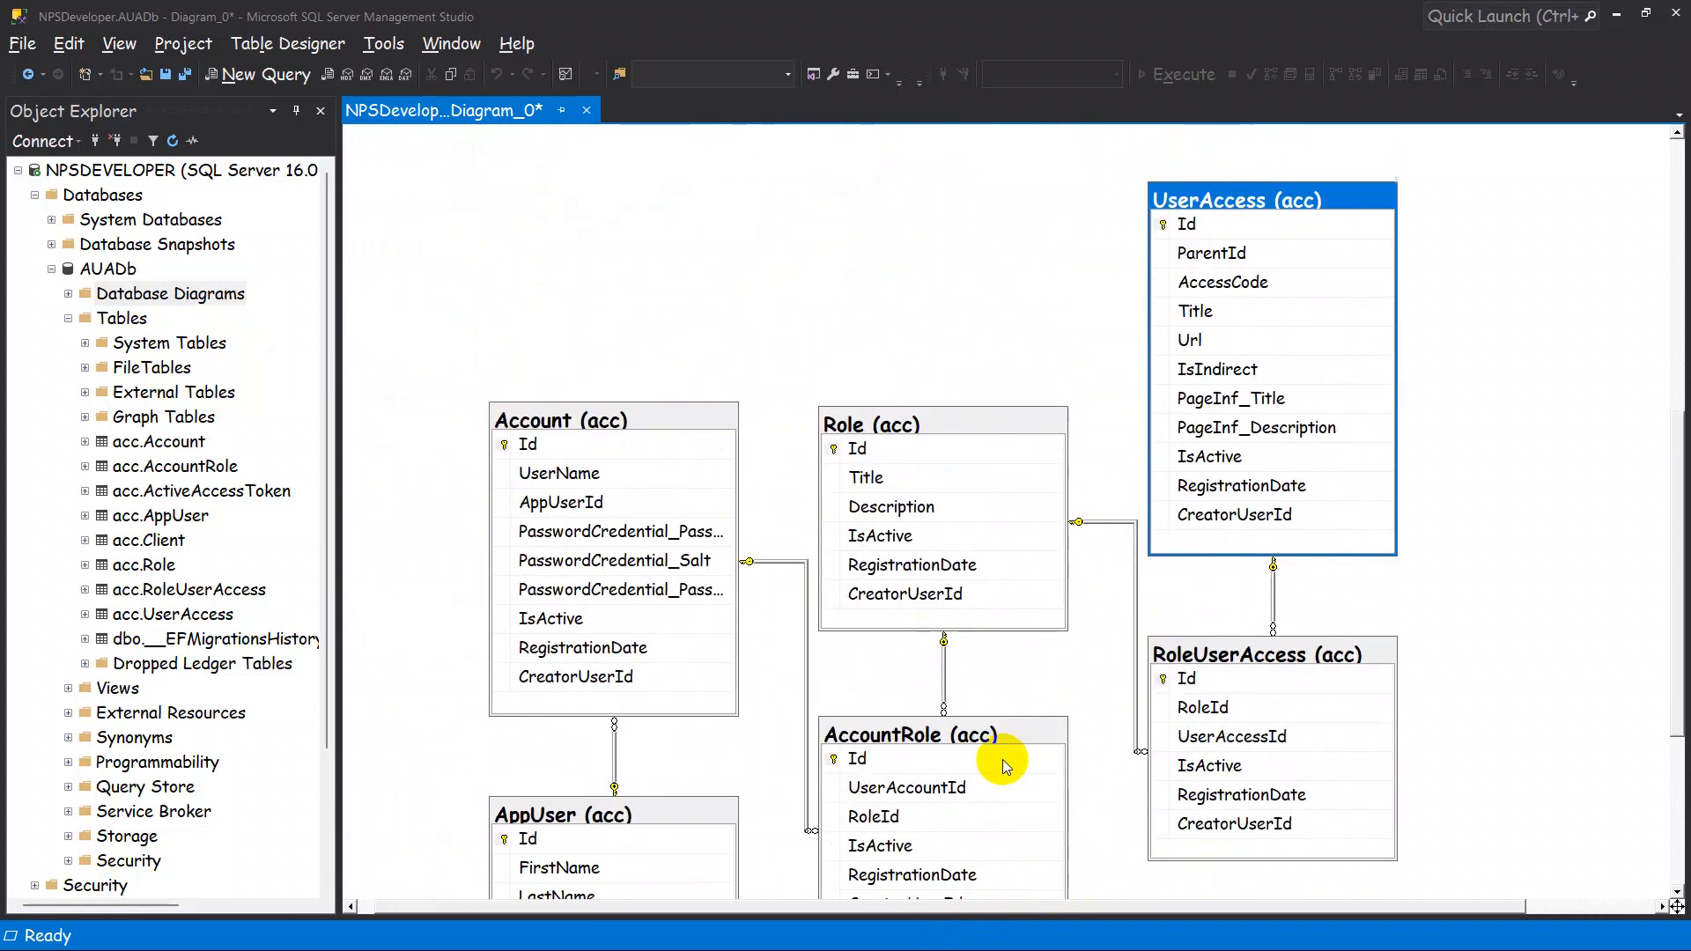
pyautogui.scroll(-1, 605, 417)
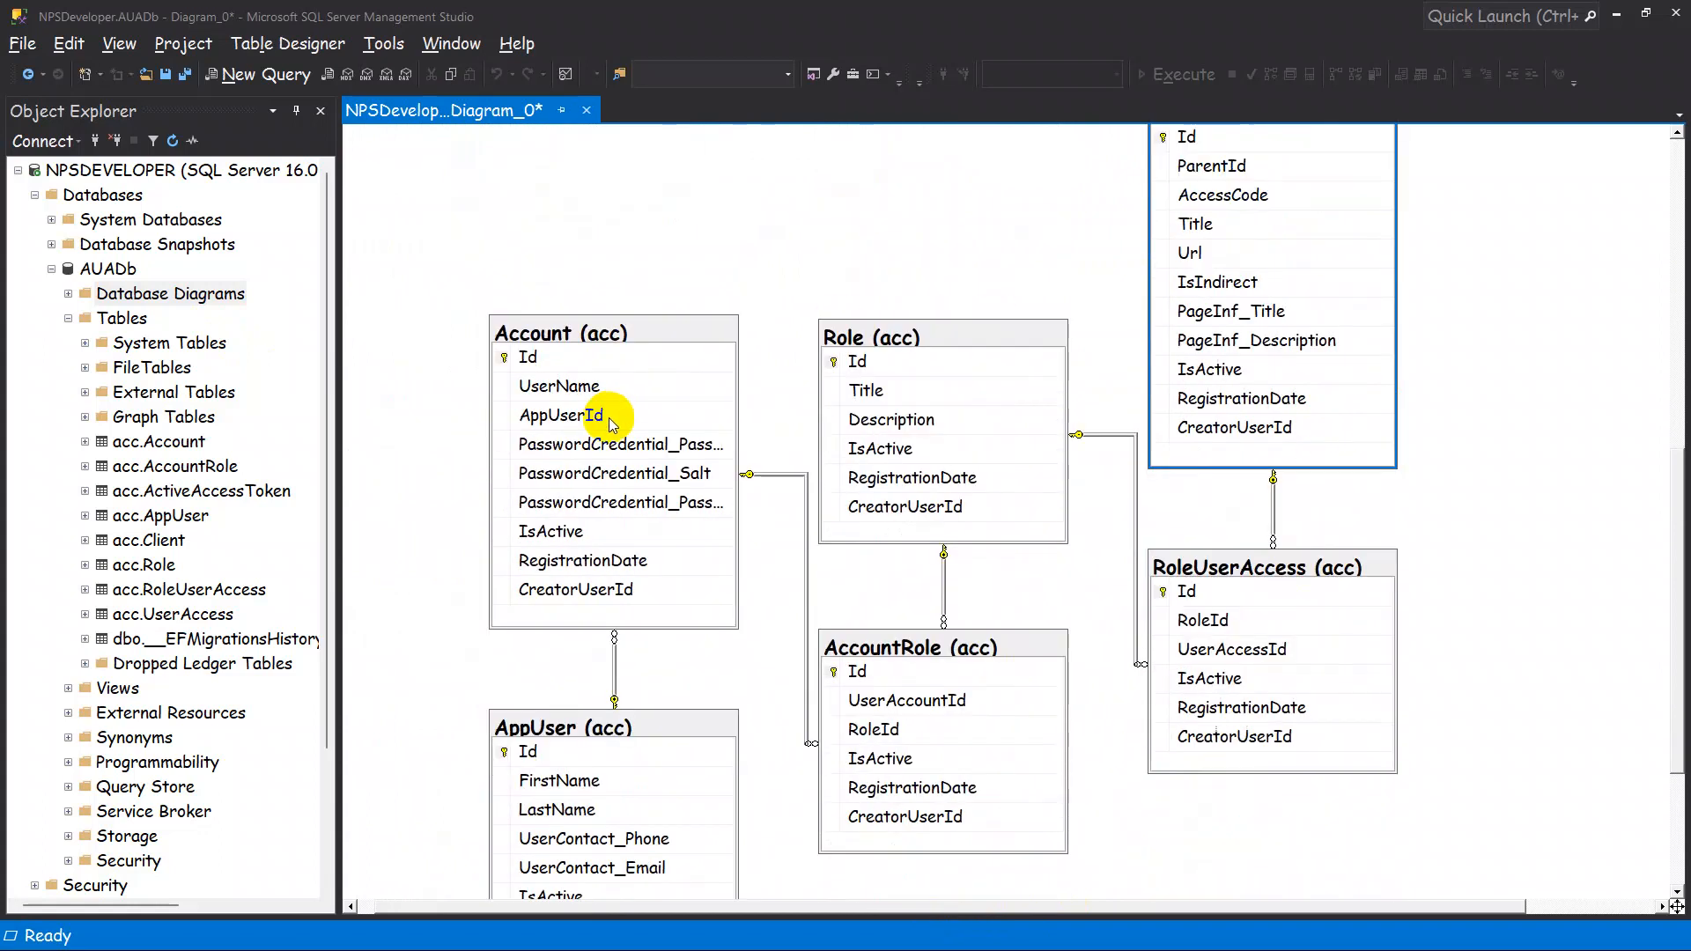
pyautogui.scroll(-1, 611, 421)
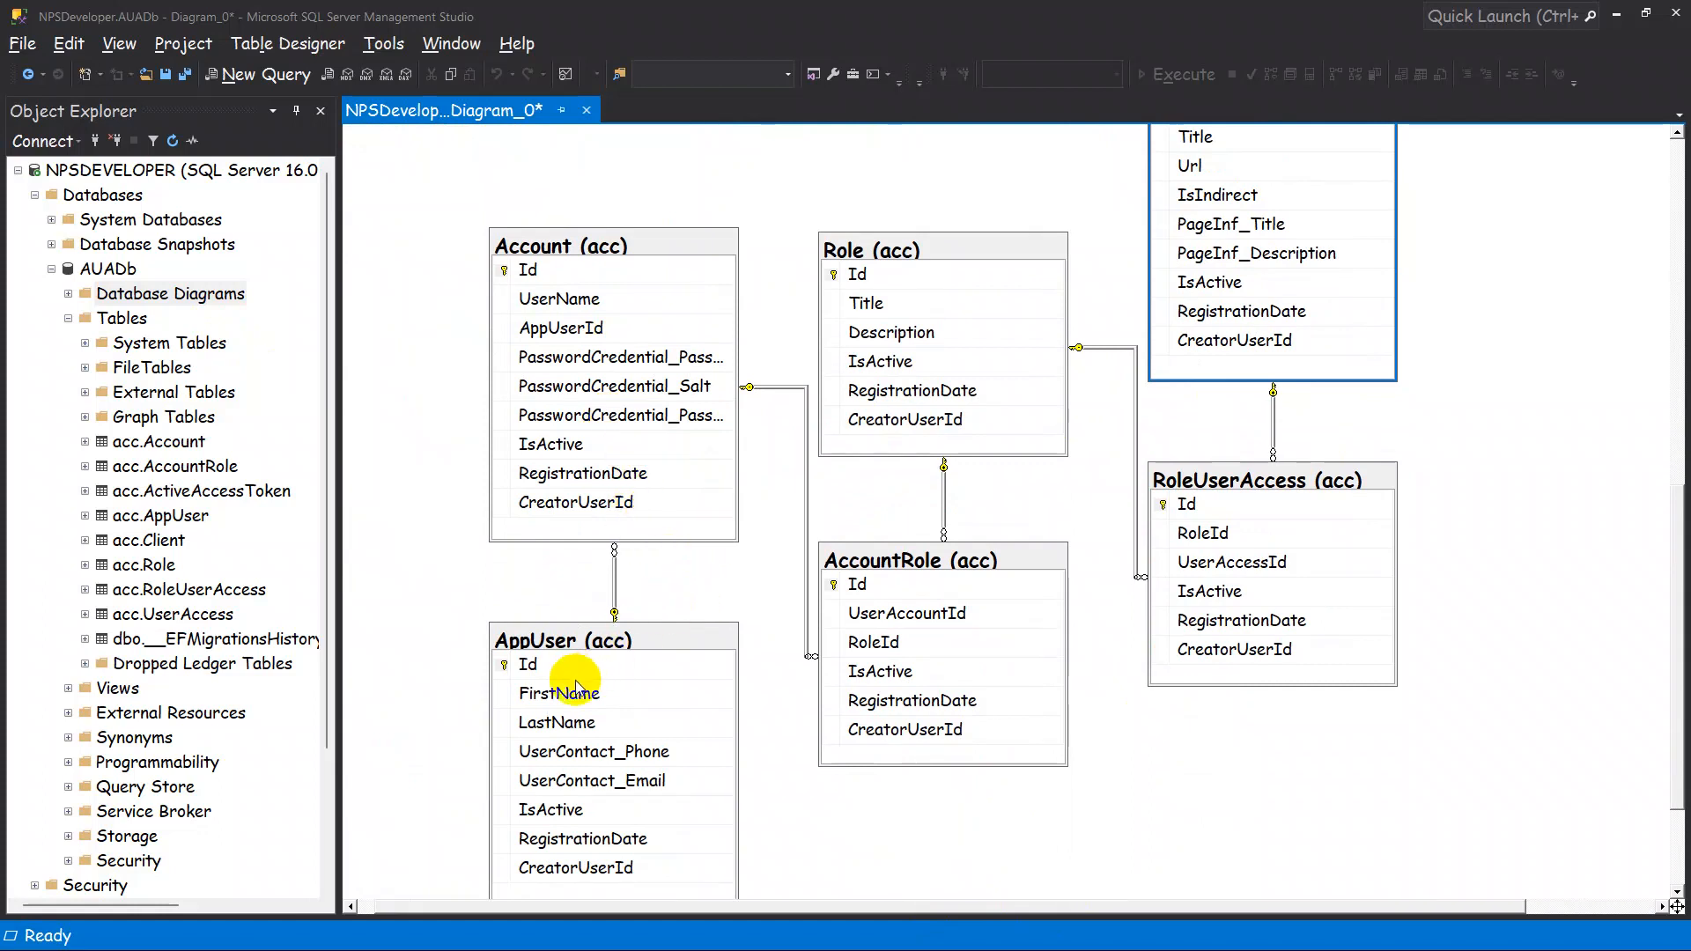
pyautogui.moveTo(578, 636); pyautogui.dragTo(459, 156)
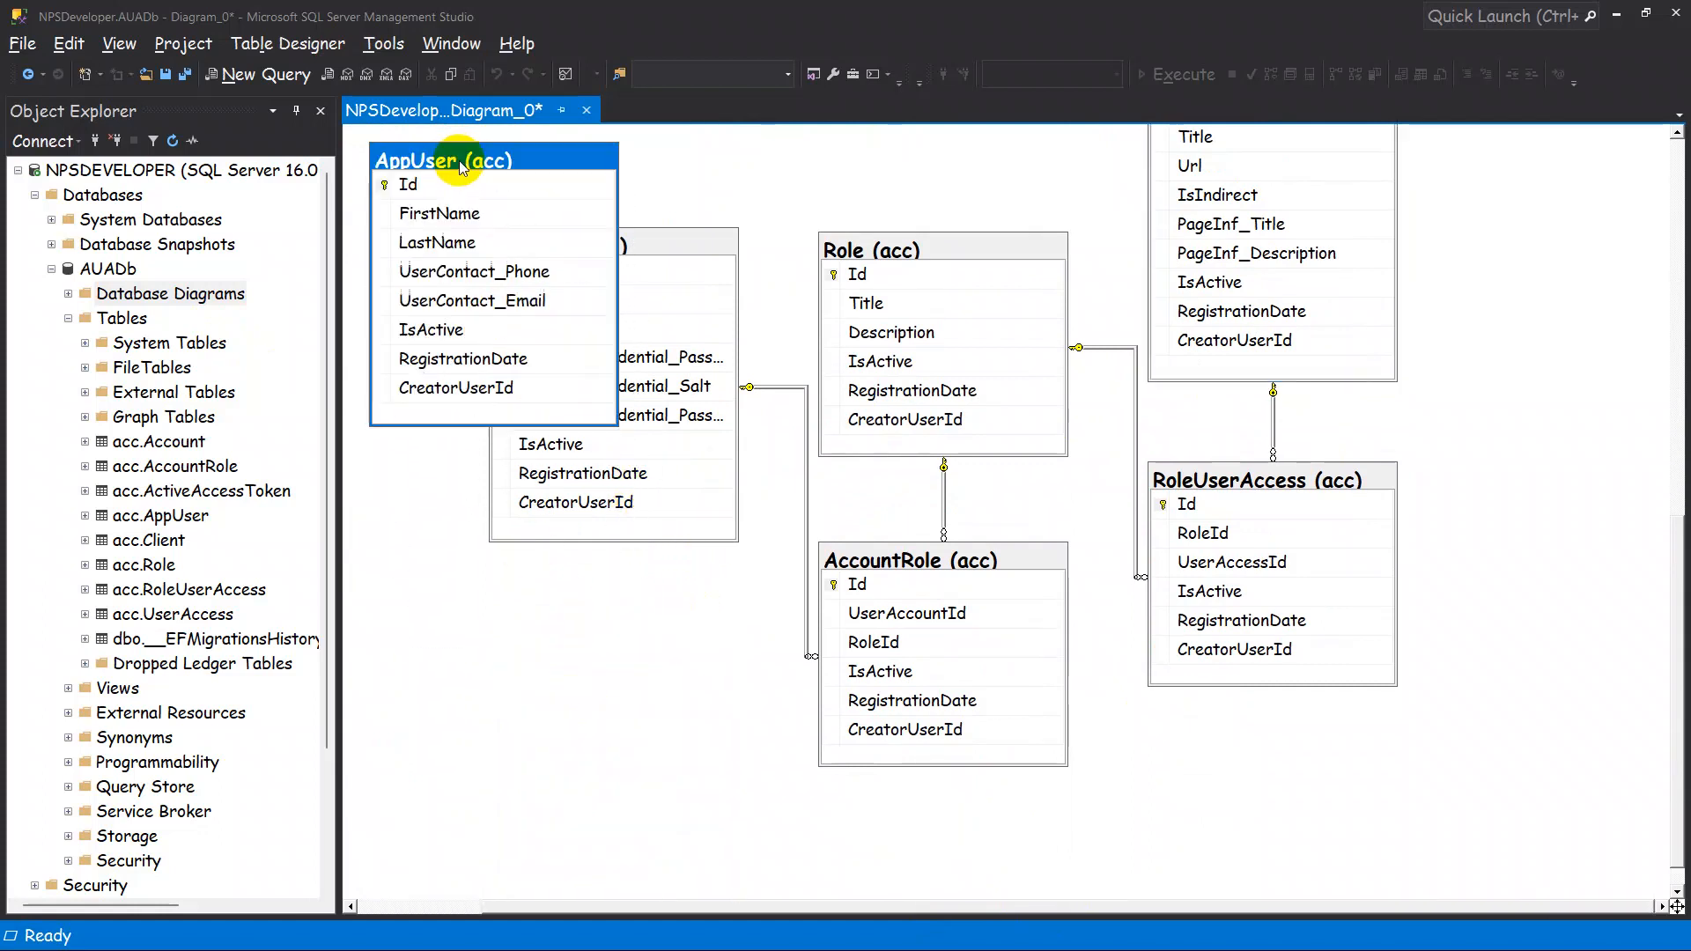
pyautogui.scroll(3, 651, 488)
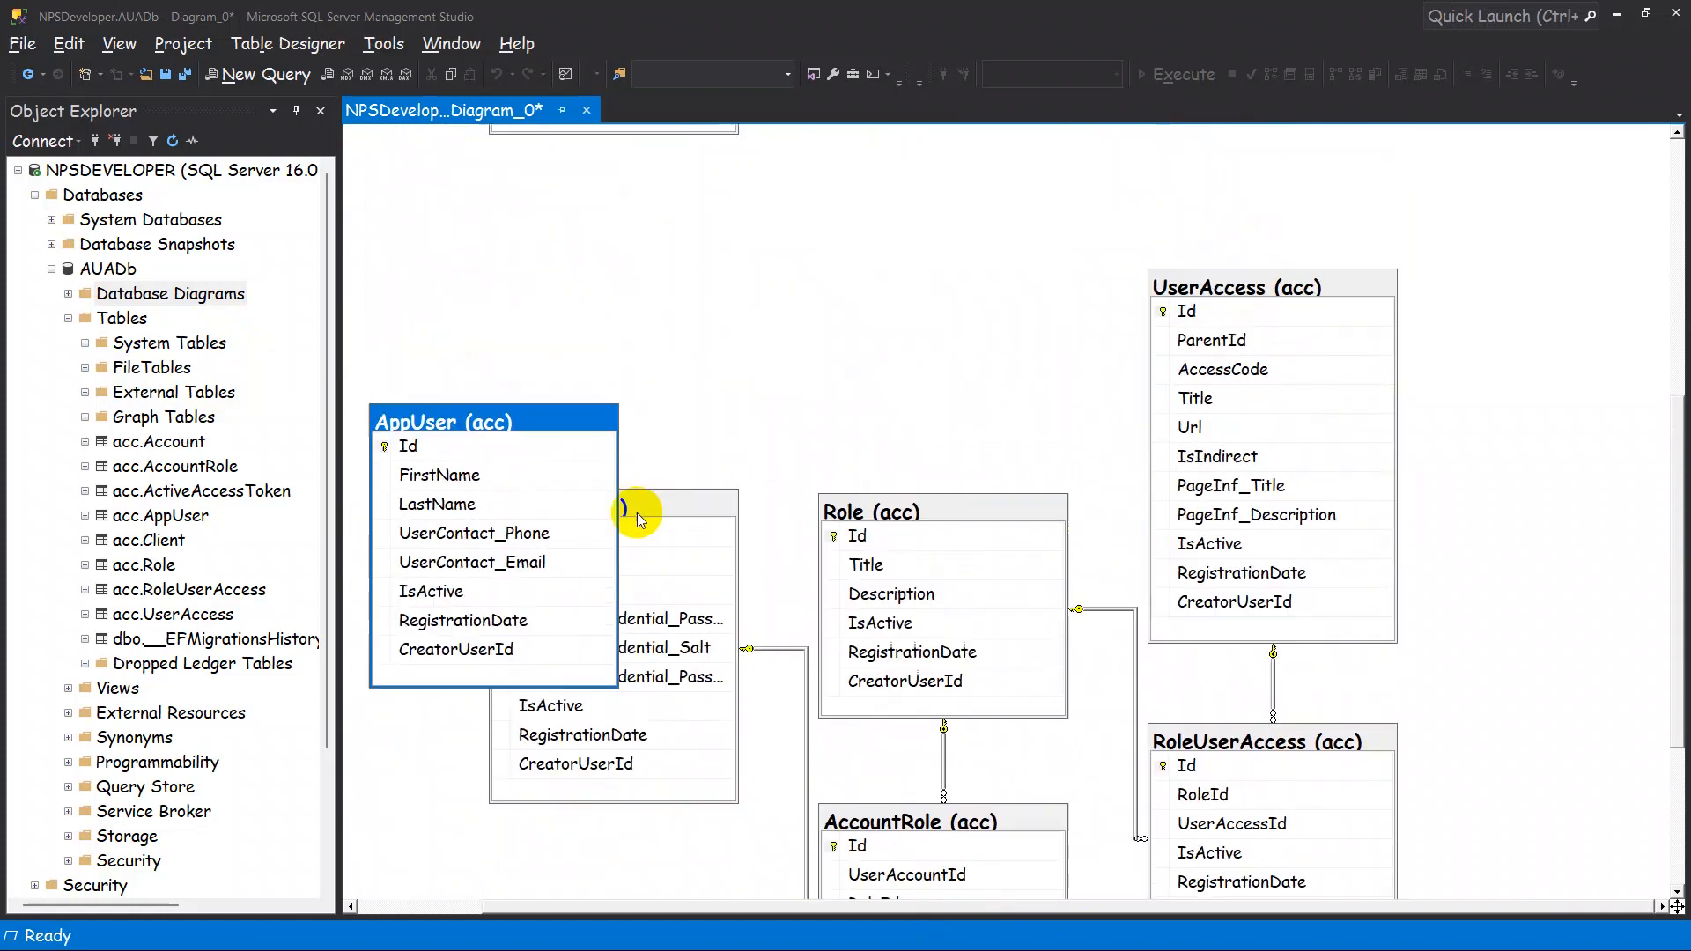
pyautogui.click(718, 512)
pyautogui.moveTo(759, 486); pyautogui.dragTo(875, 426)
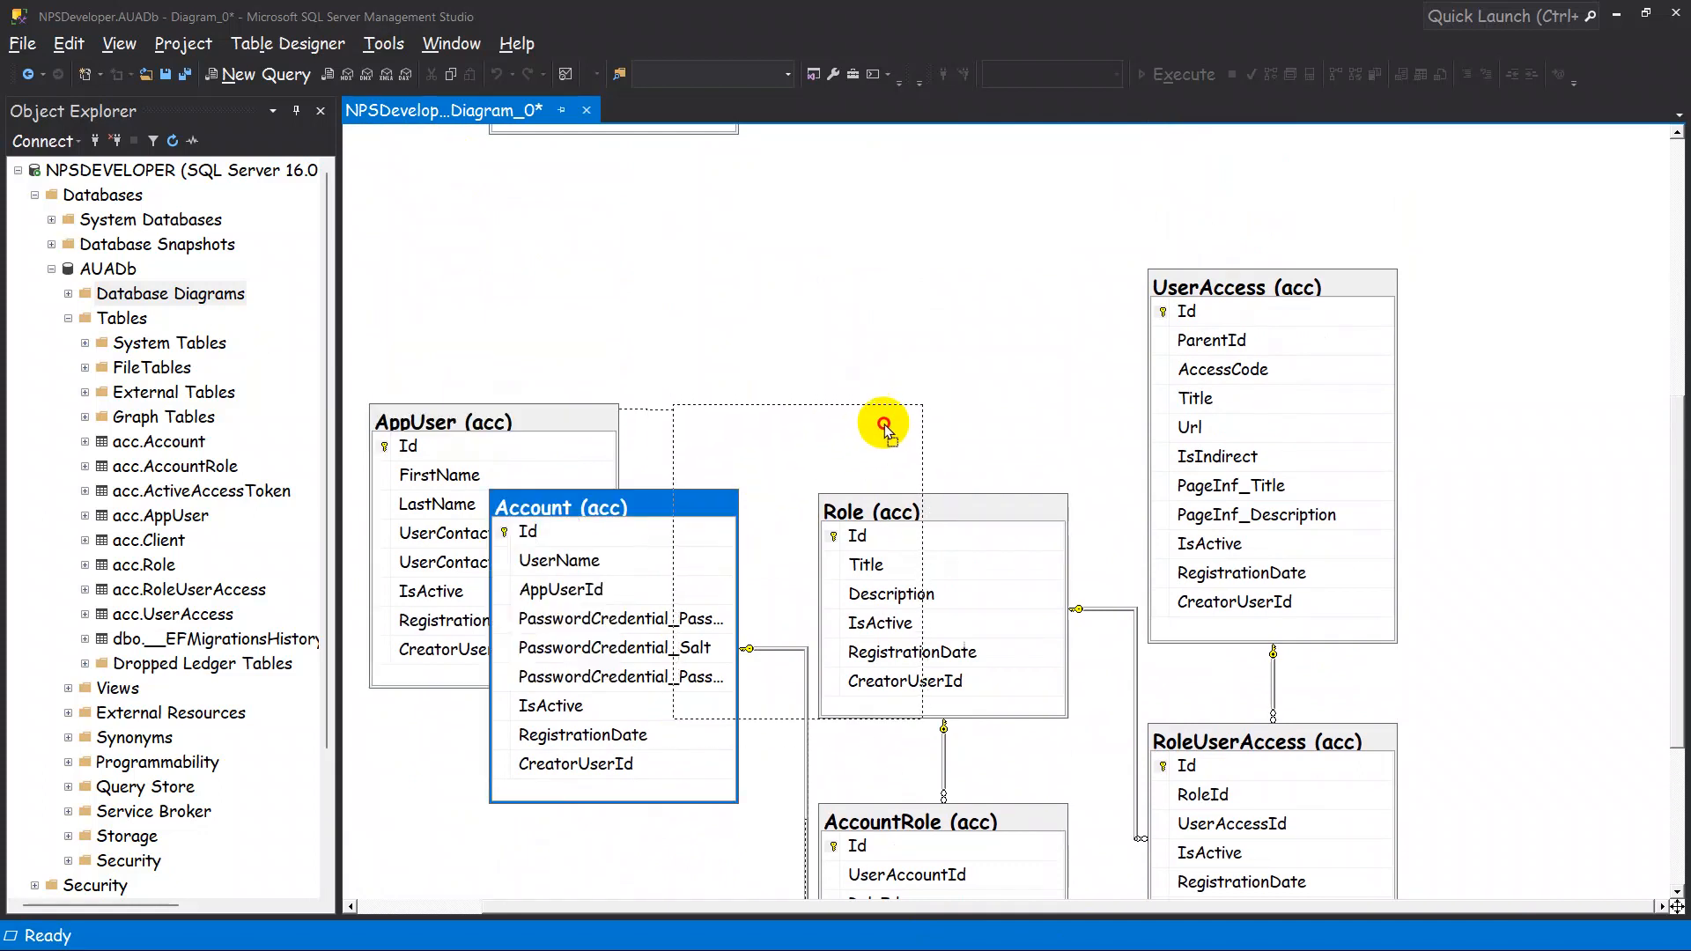
pyautogui.moveTo(504, 414); pyautogui.dragTo(508, 195)
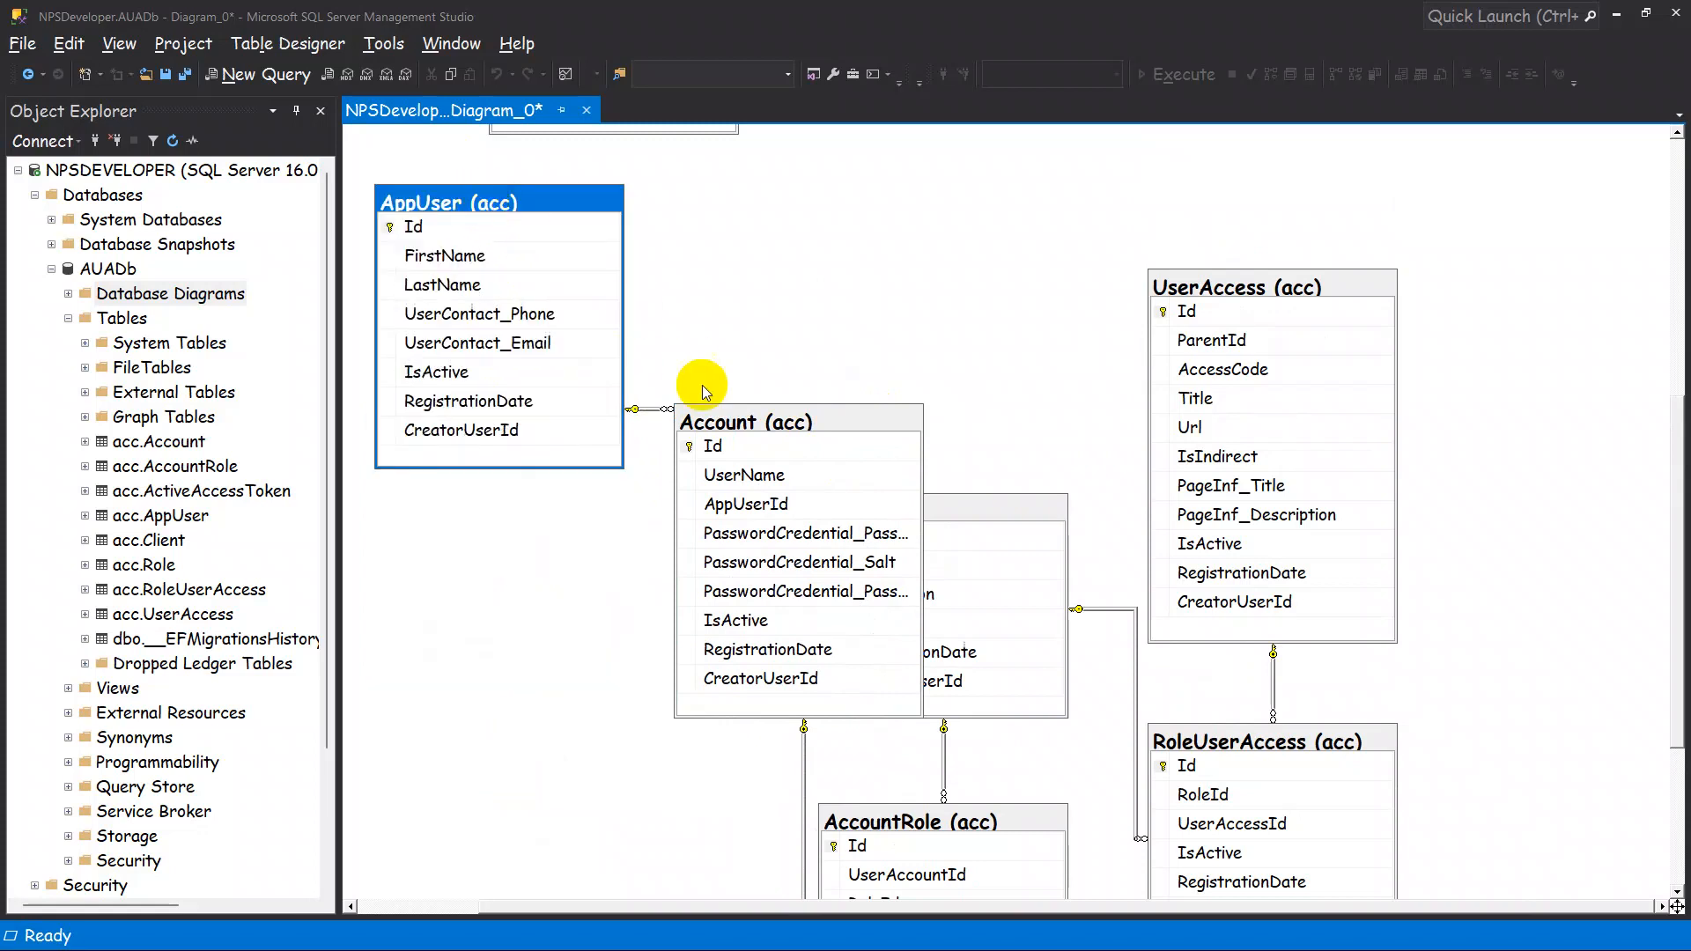
pyautogui.moveTo(729, 425); pyautogui.dragTo(732, 211)
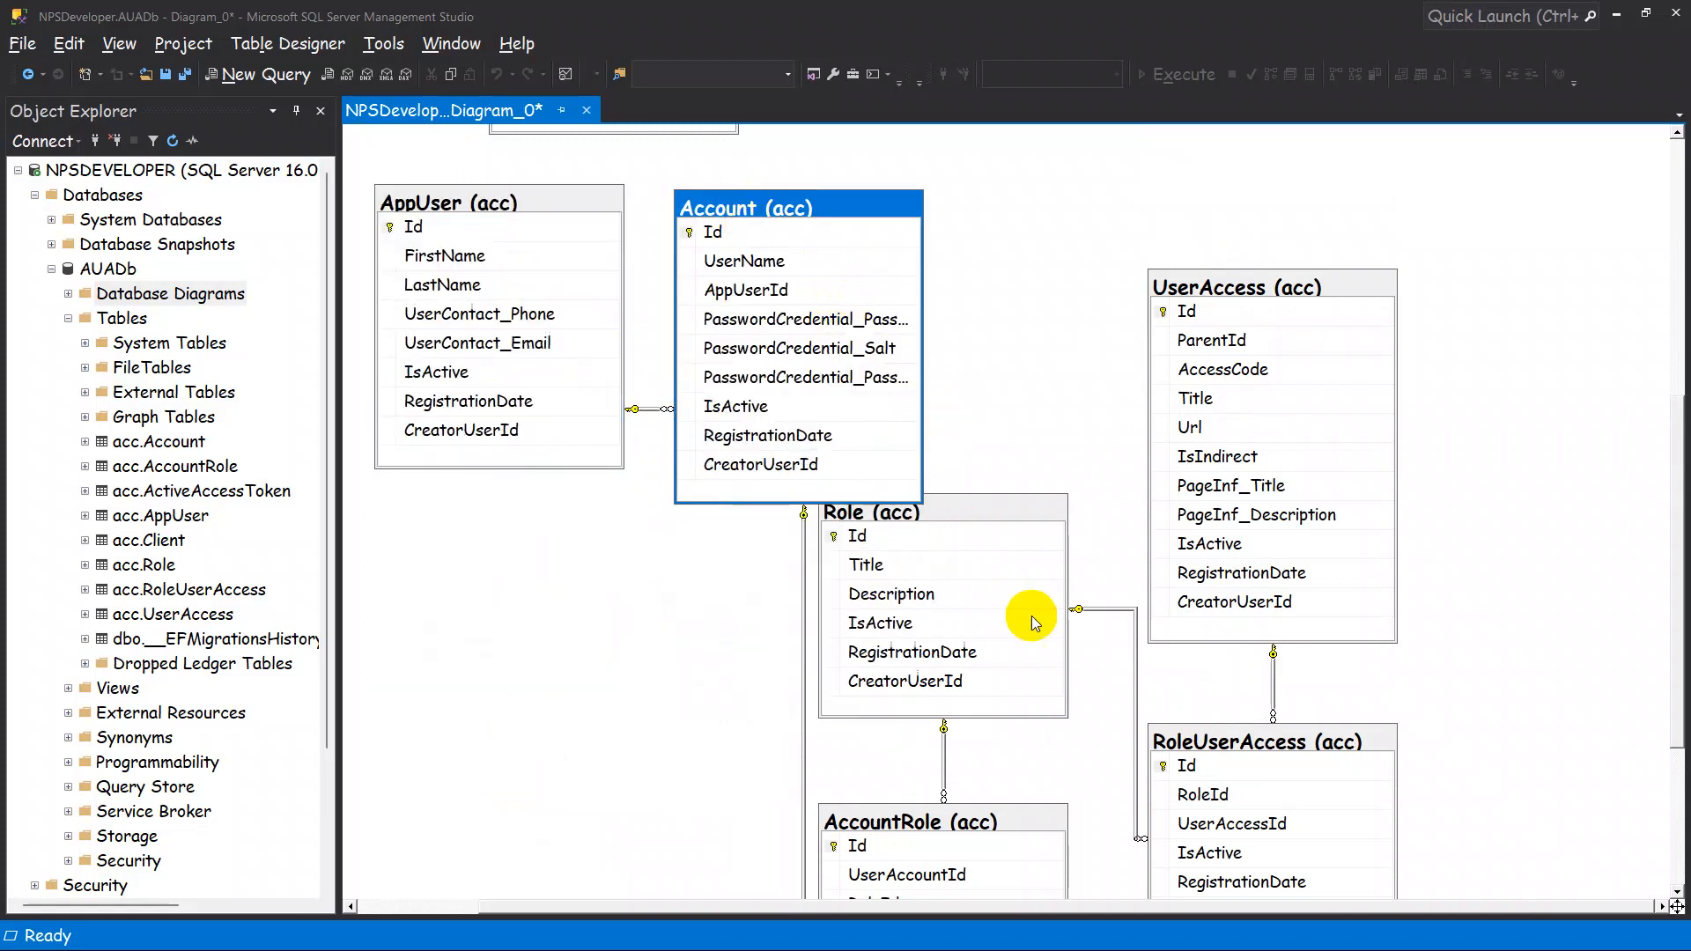
# Place the AccountRole table to the right of Account and shift Role beneath AccountRole, clear of Account.
pyautogui.moveTo(954, 824); pyautogui.dragTo(1103, 222)
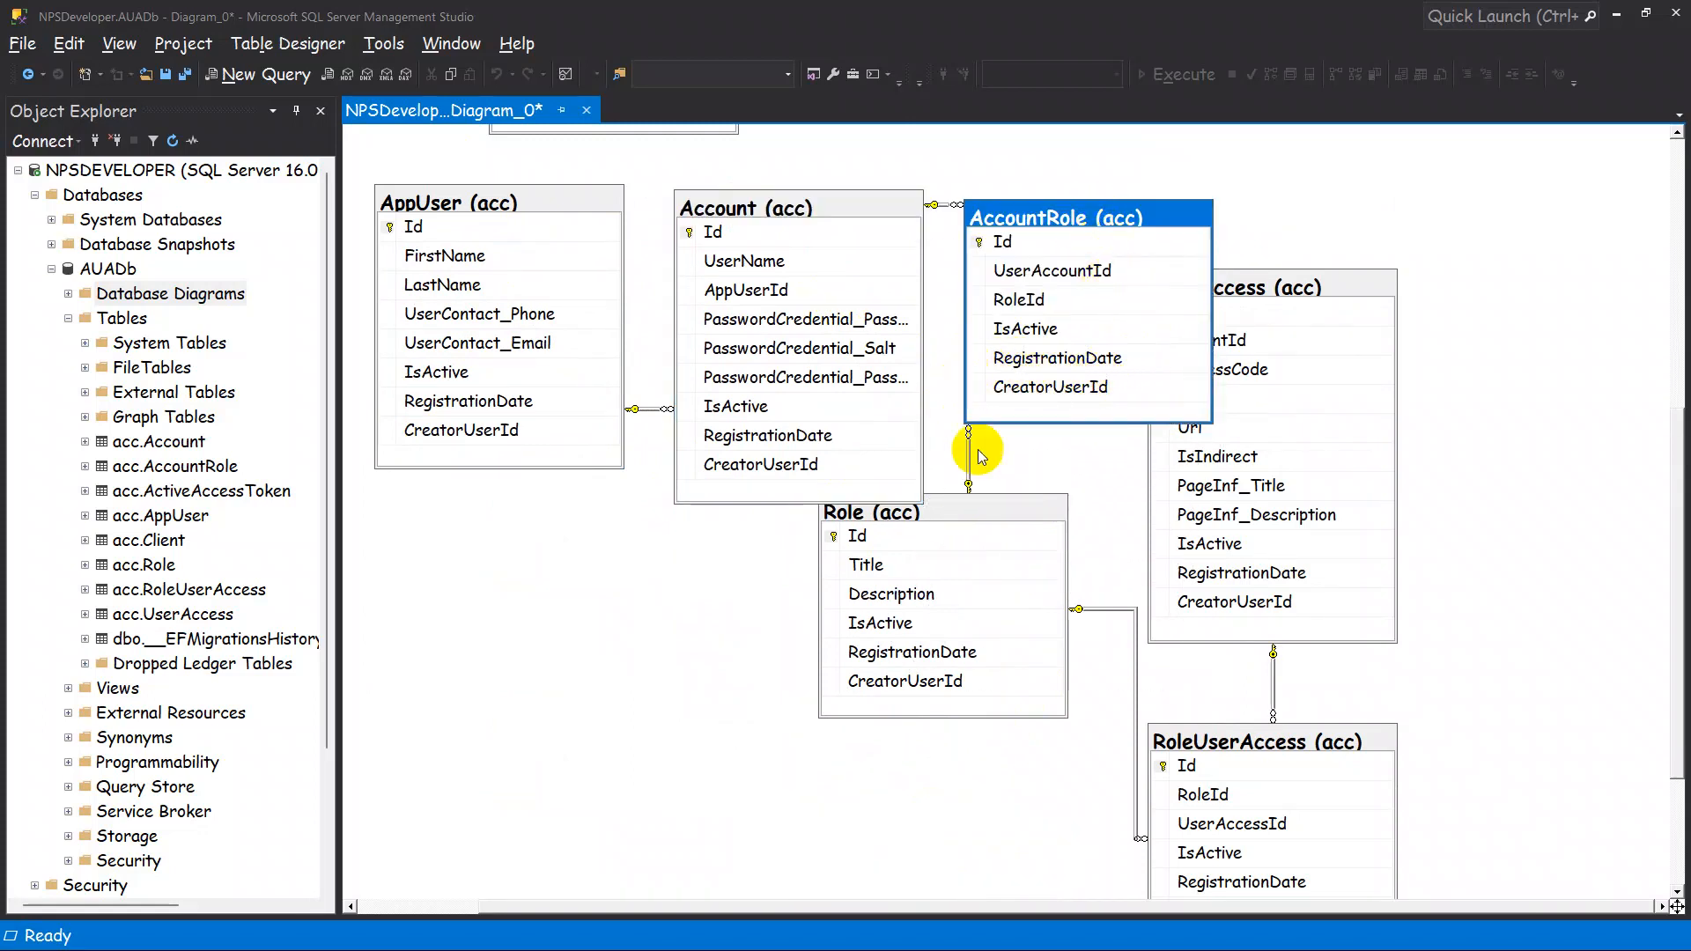
pyautogui.moveTo(986, 513); pyautogui.dragTo(1050, 574)
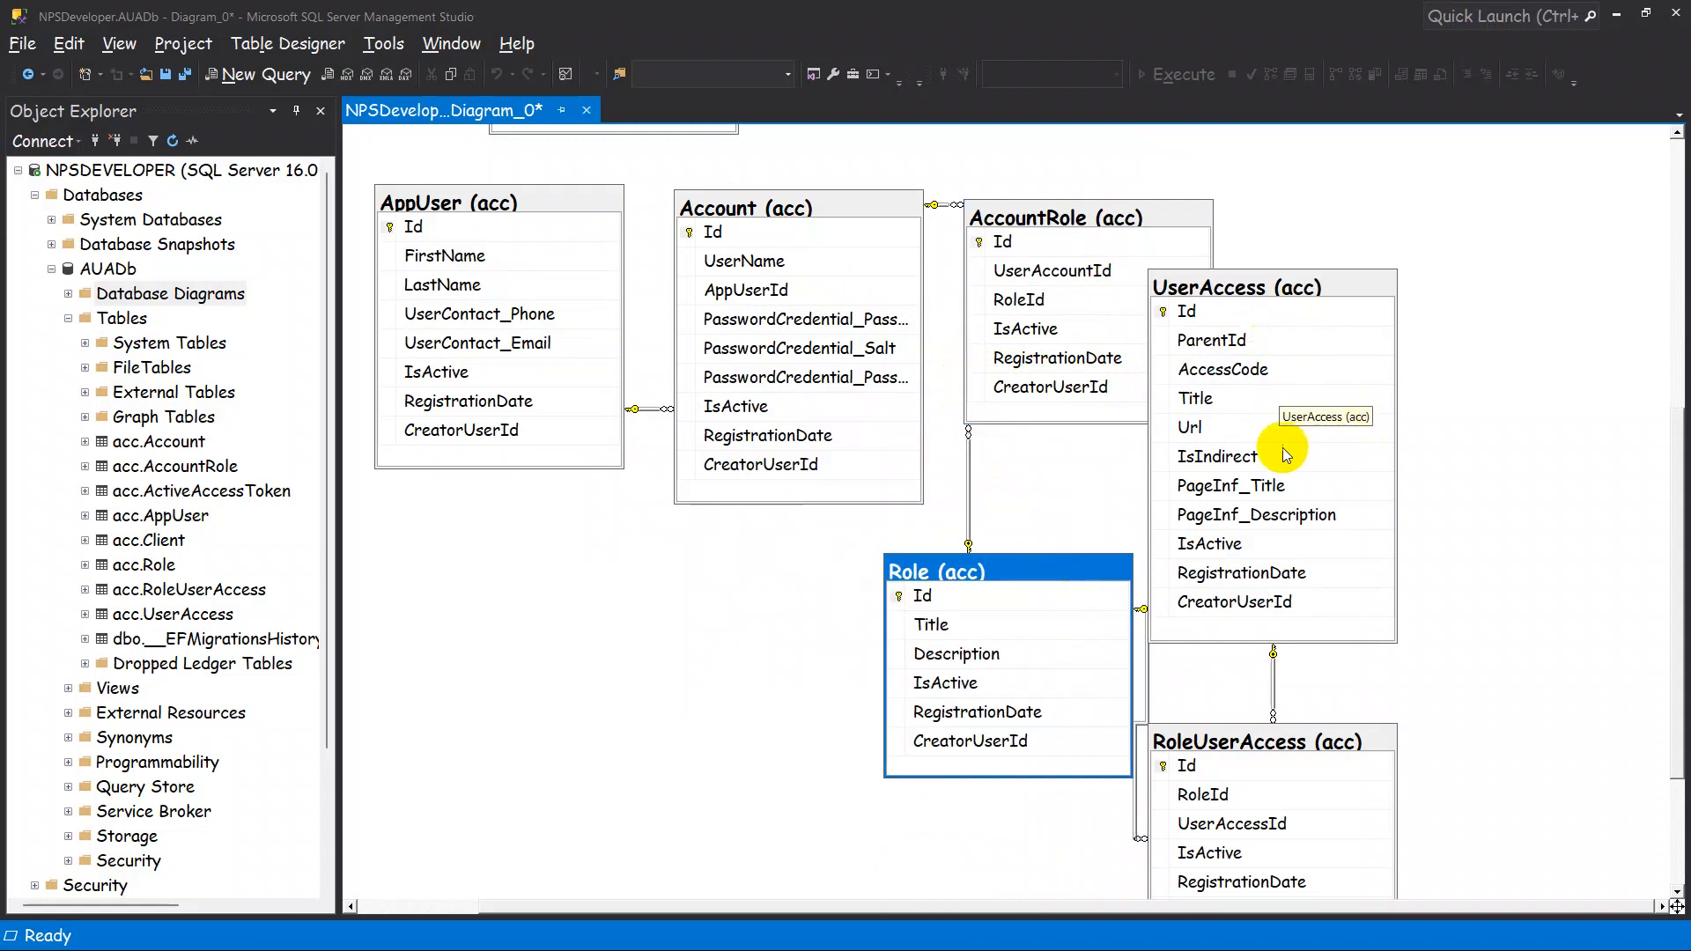
# Place UserAccess below Role and RoleUserAccess to the right of Role, then reroute the relationship line between Role and RoleUserAccess.
pyautogui.scroll(-5, 1284, 450)
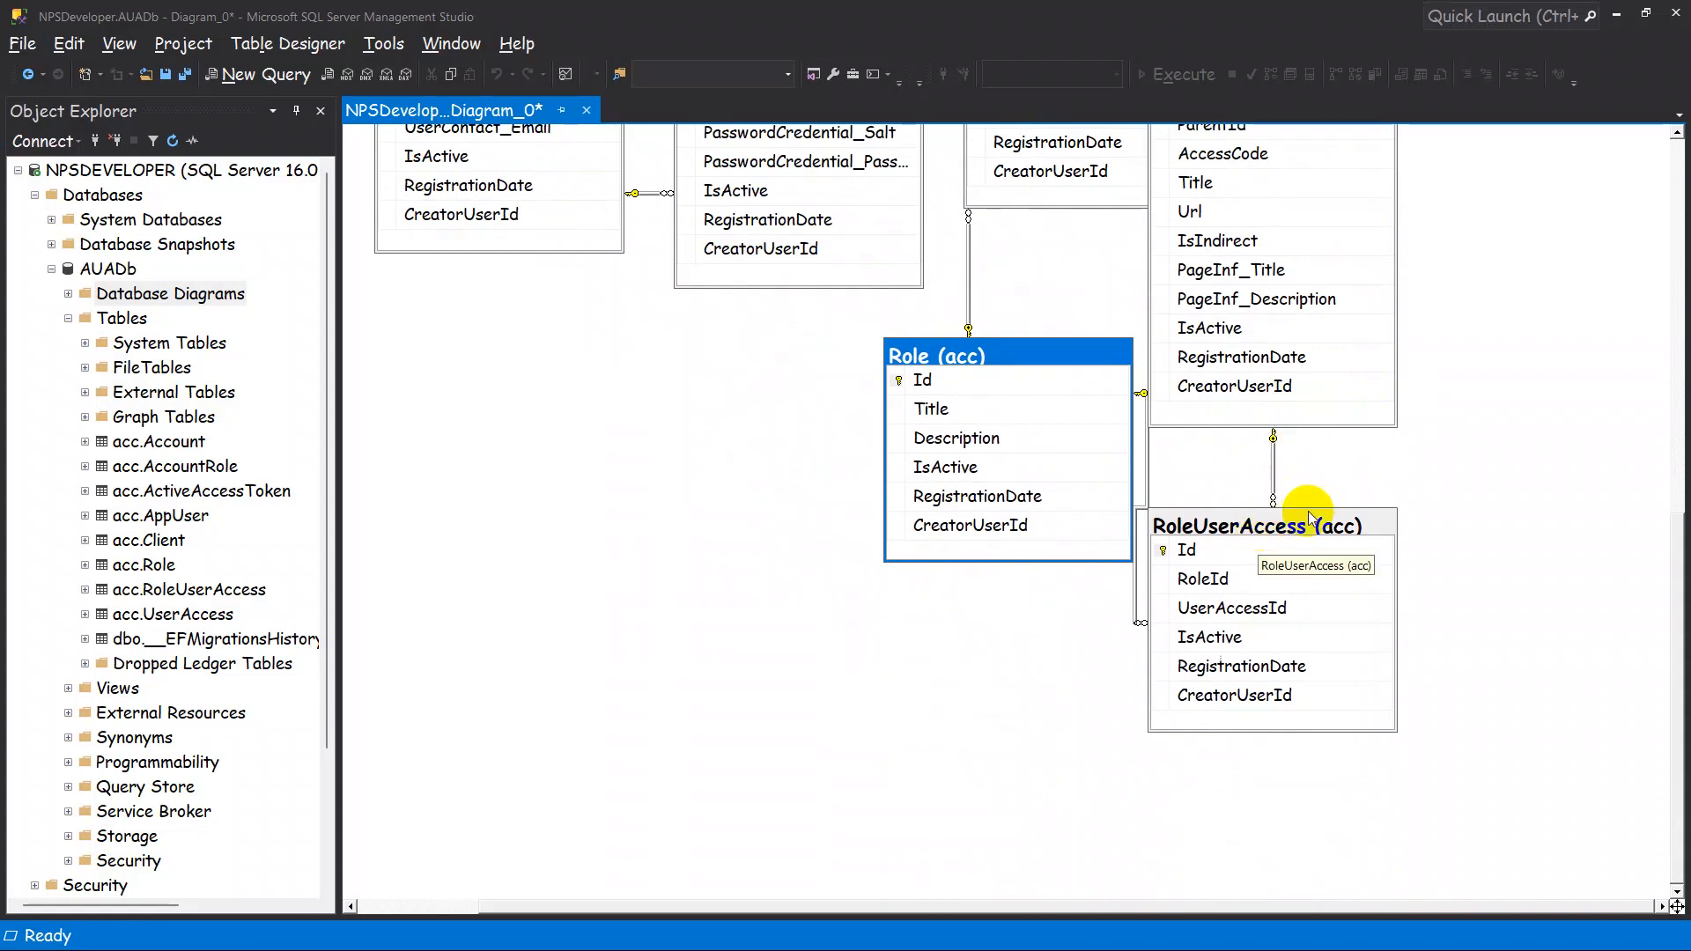
pyautogui.scroll(8, 1309, 520)
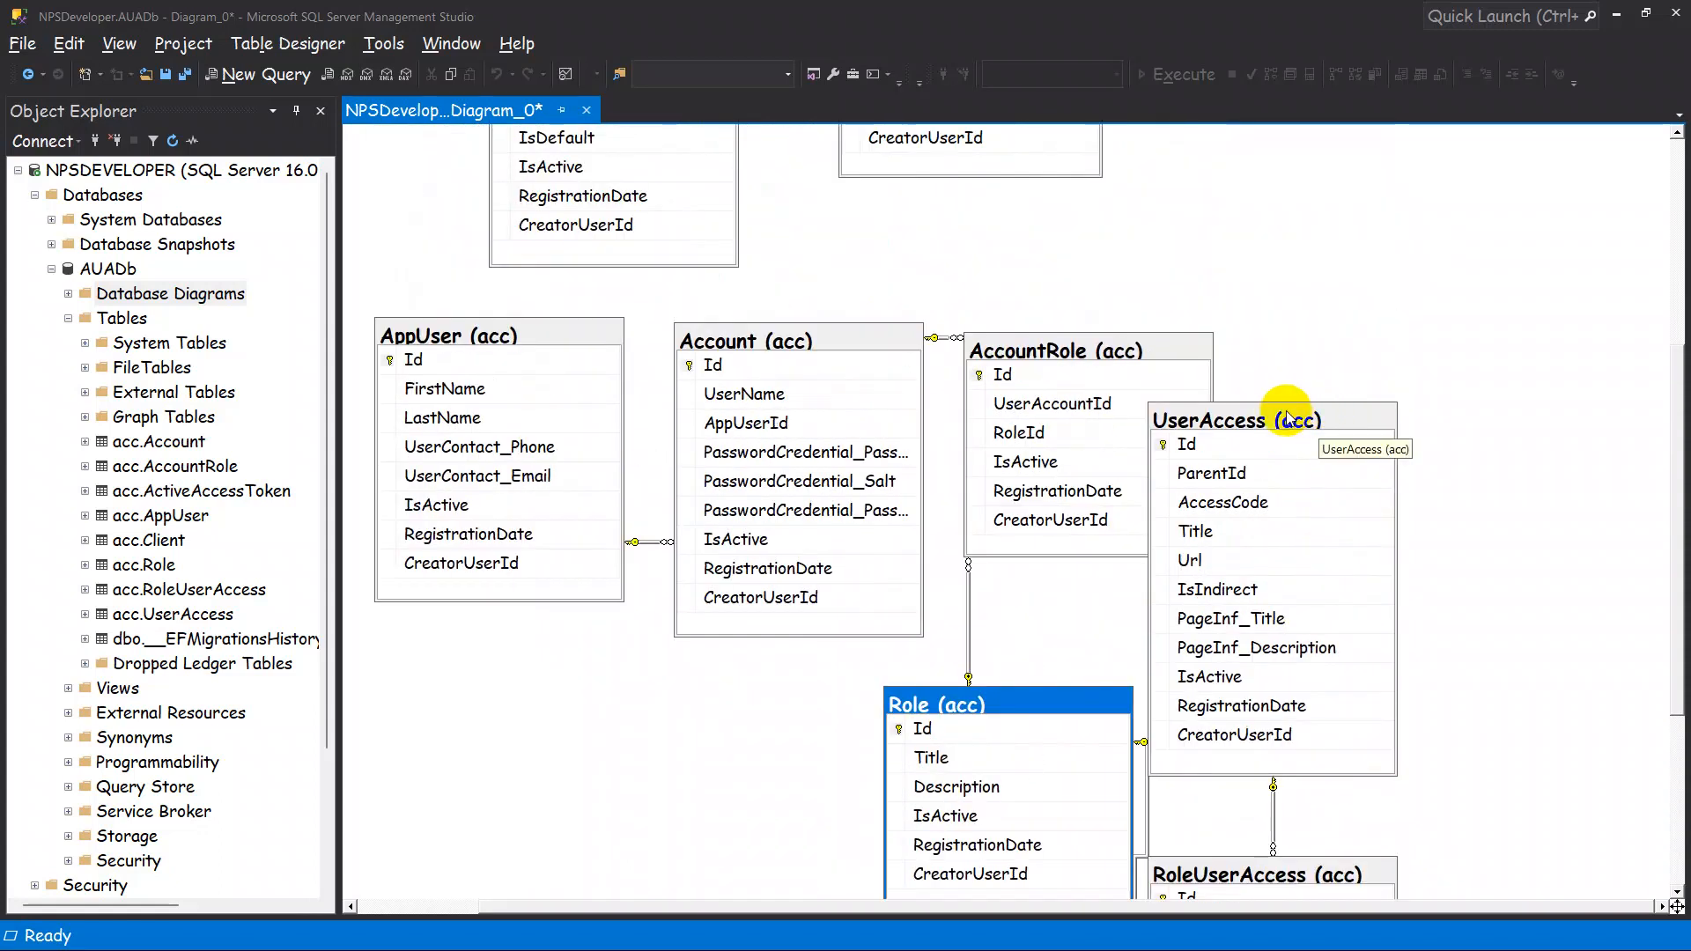
pyautogui.moveTo(1287, 420); pyautogui.dragTo(867, 841)
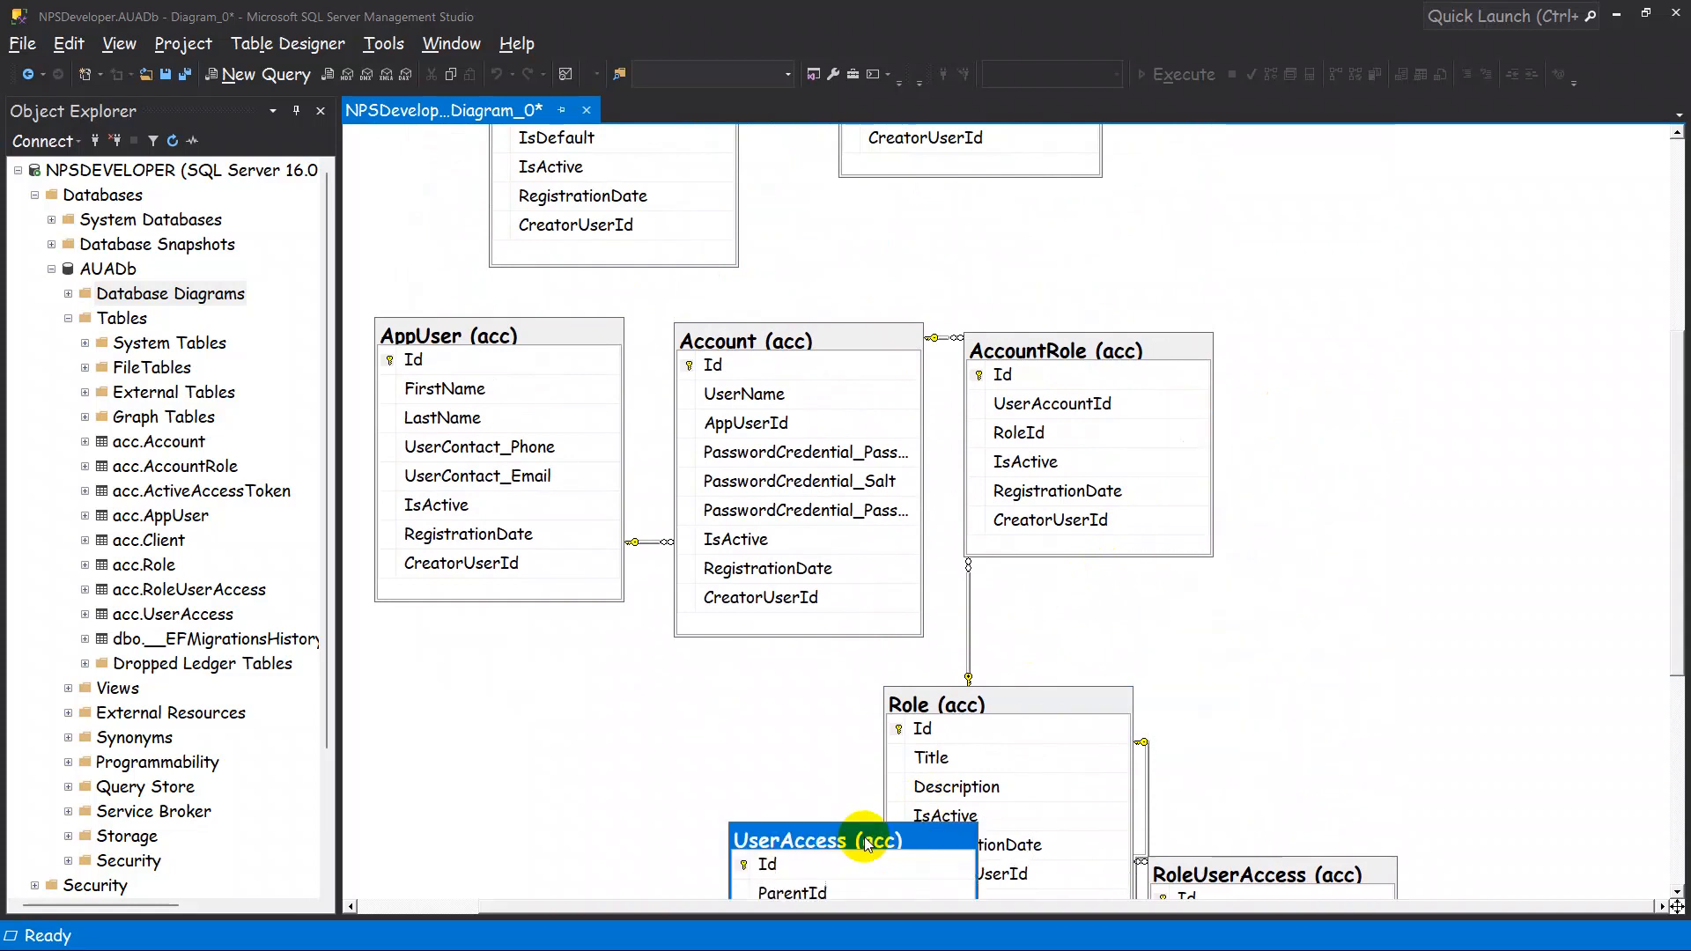
pyautogui.scroll(-10, 986, 655)
pyautogui.moveTo(901, 411); pyautogui.dragTo(1003, 599)
pyautogui.click(1228, 440)
pyautogui.moveTo(1217, 436); pyautogui.dragTo(1287, 320)
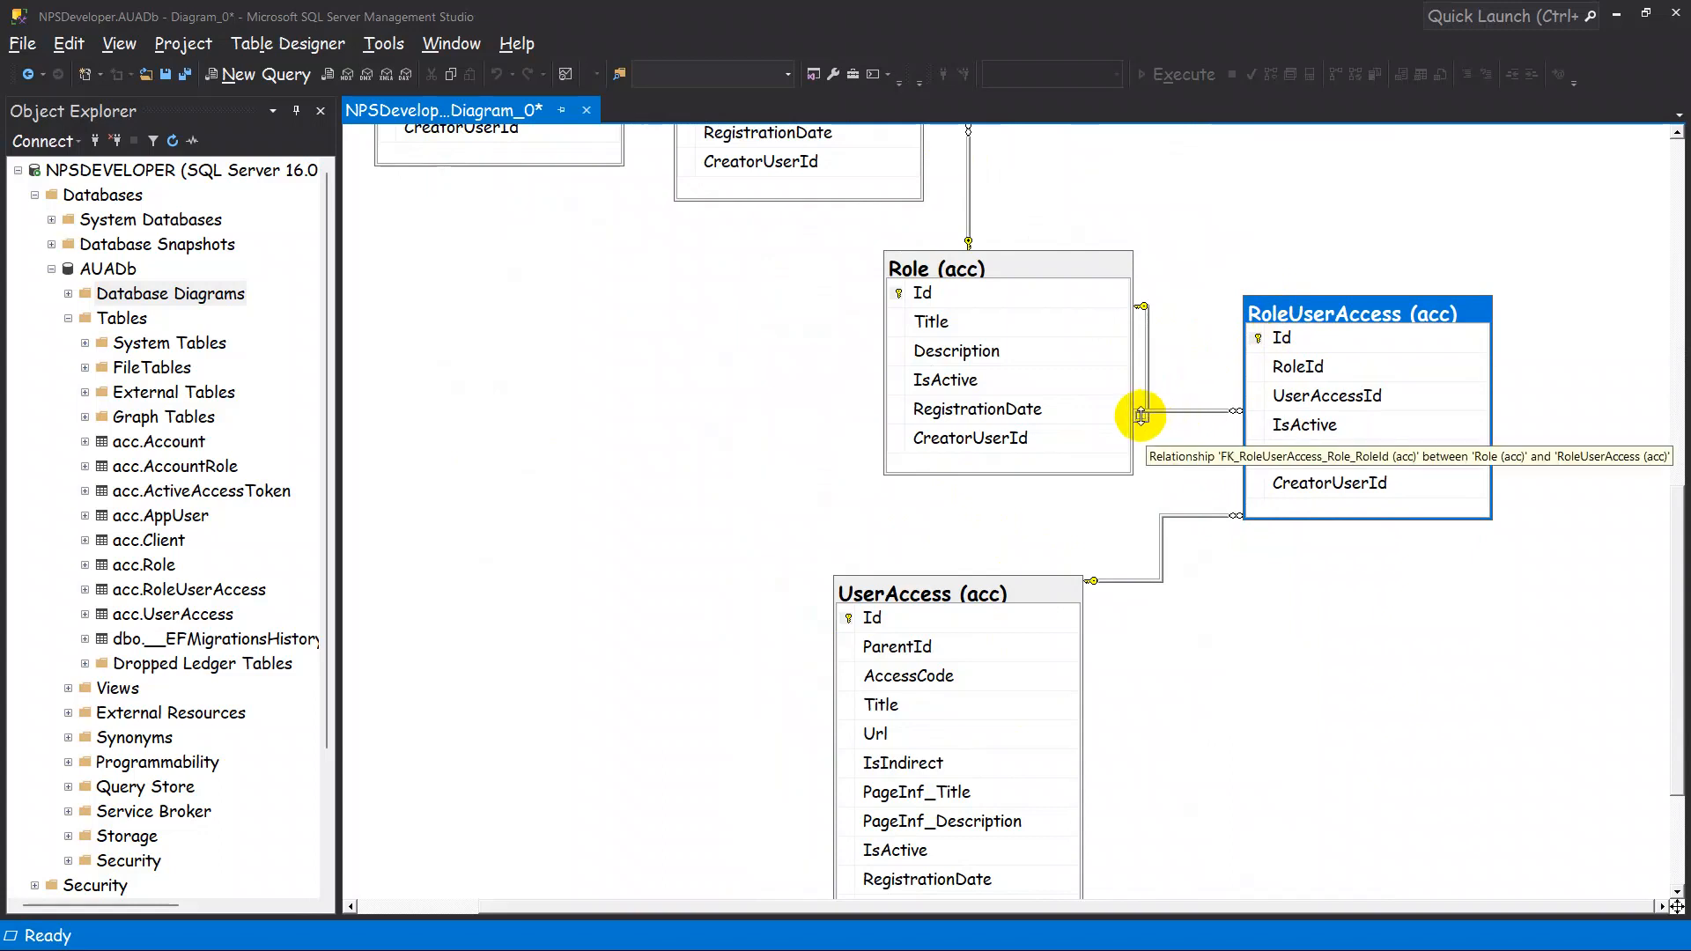
pyautogui.moveTo(1166, 411); pyautogui.dragTo(1190, 336)
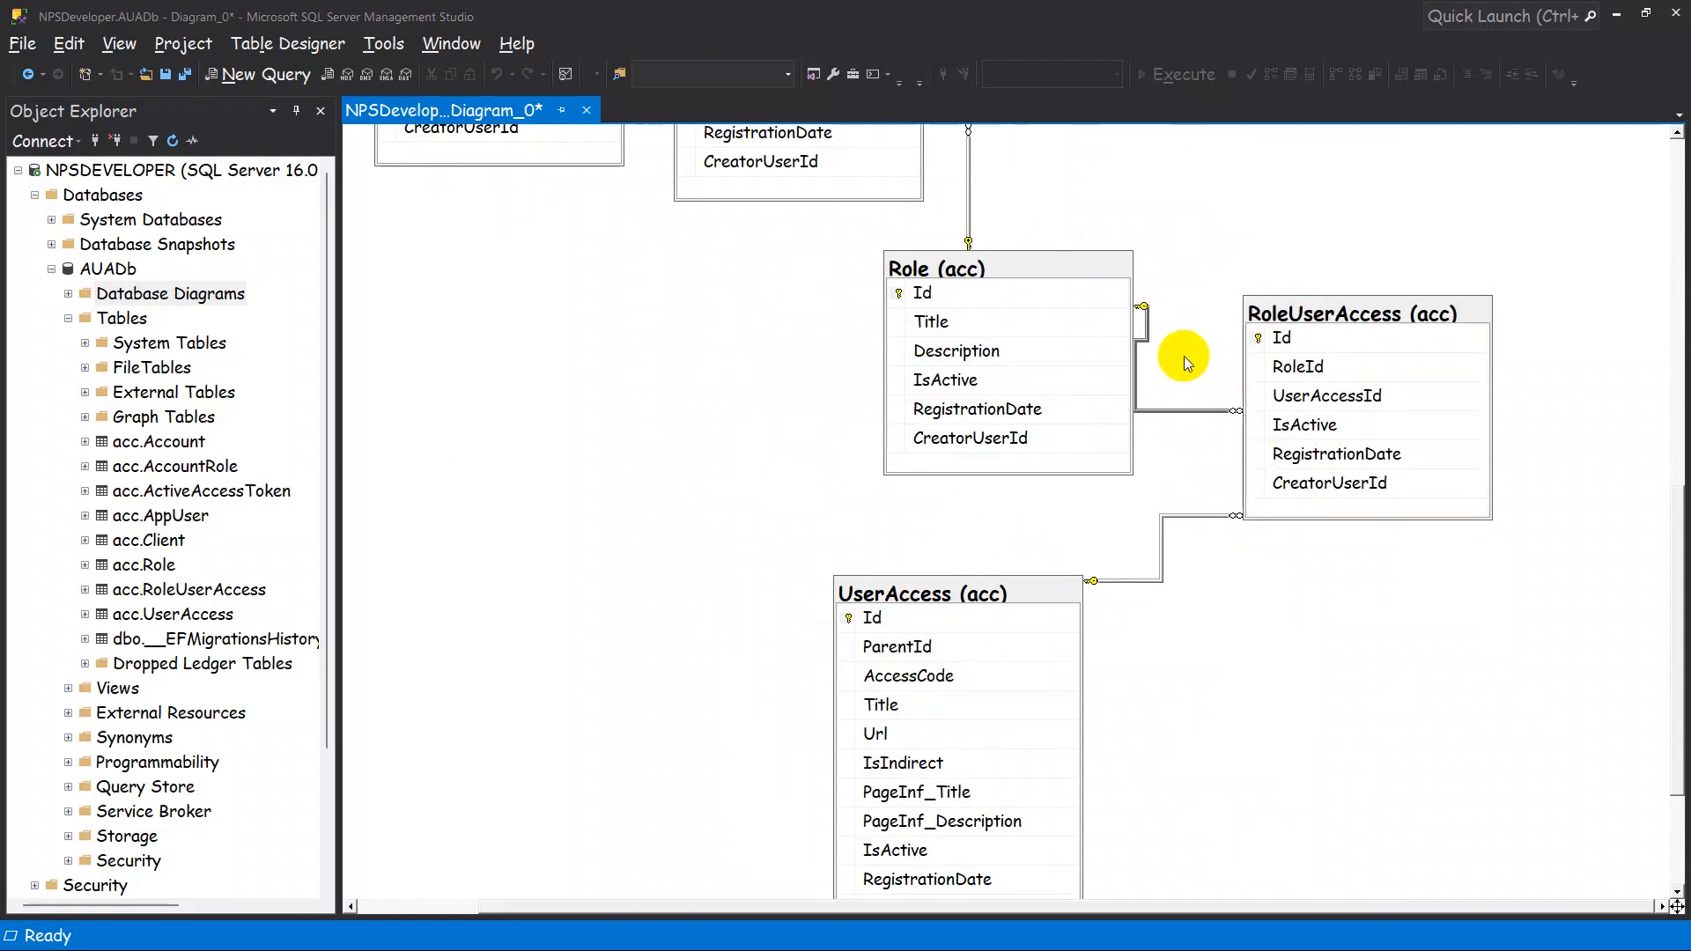
# Examine the columns and relationships linking AppUser, Account, AccountRole, Role, RoleUserAccess and UserAccess in the diagram.
pyautogui.scroll(4, 1147, 373)
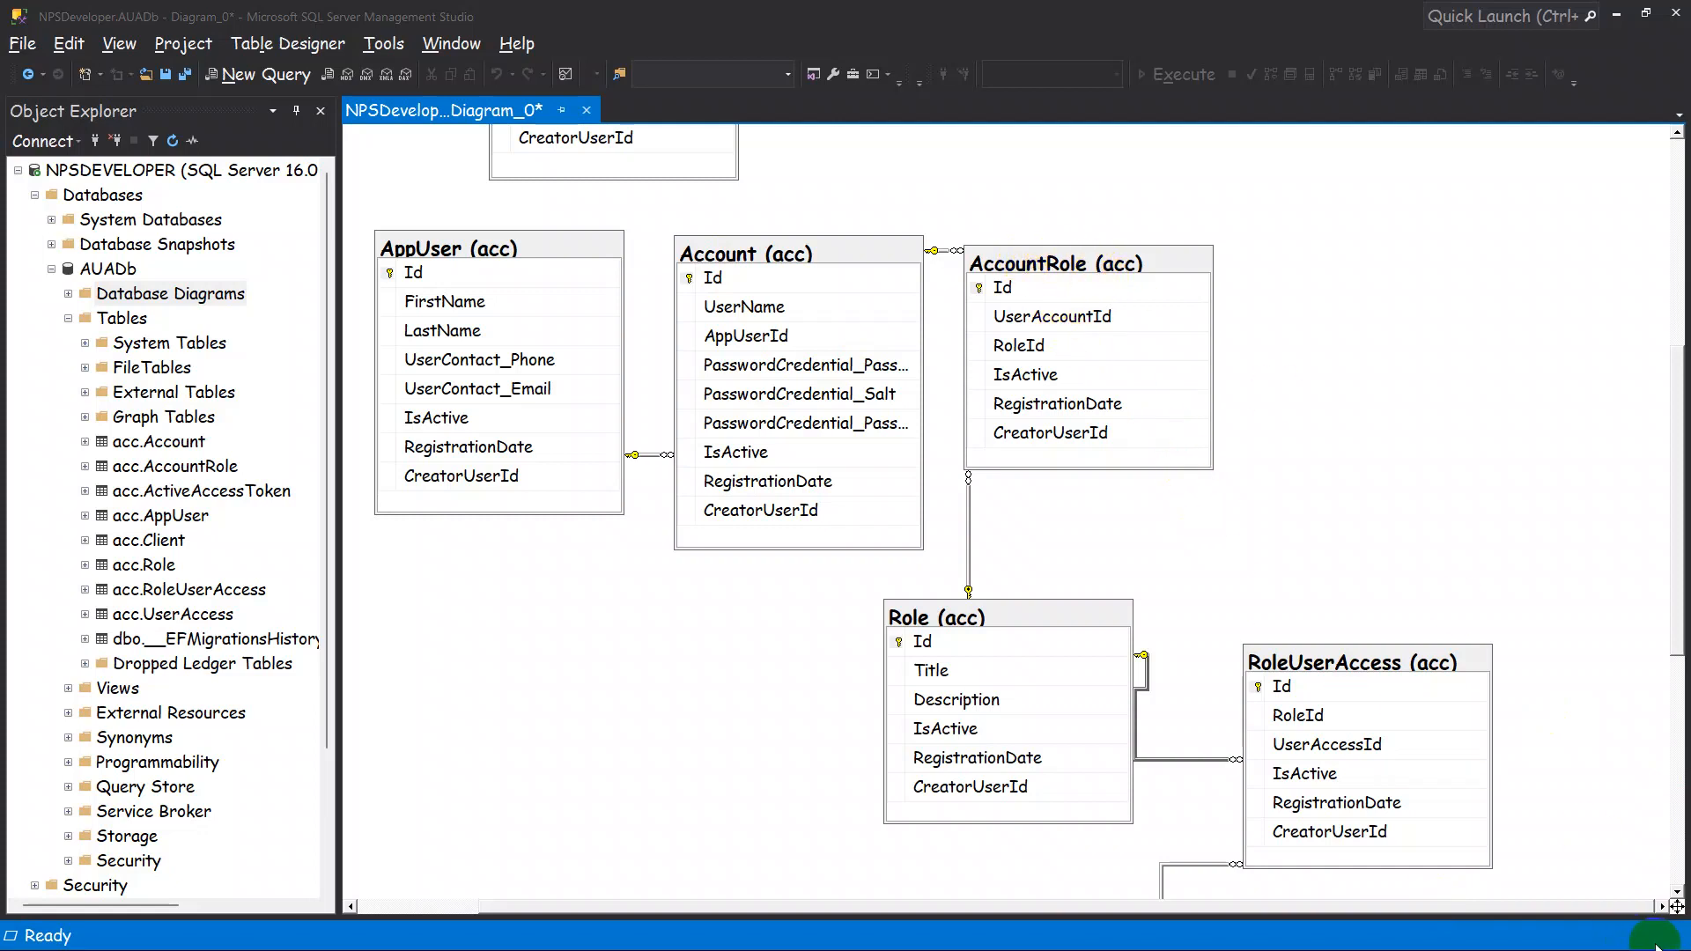
pyautogui.scroll(-3, 1147, 620)
pyautogui.scroll(2, 1147, 621)
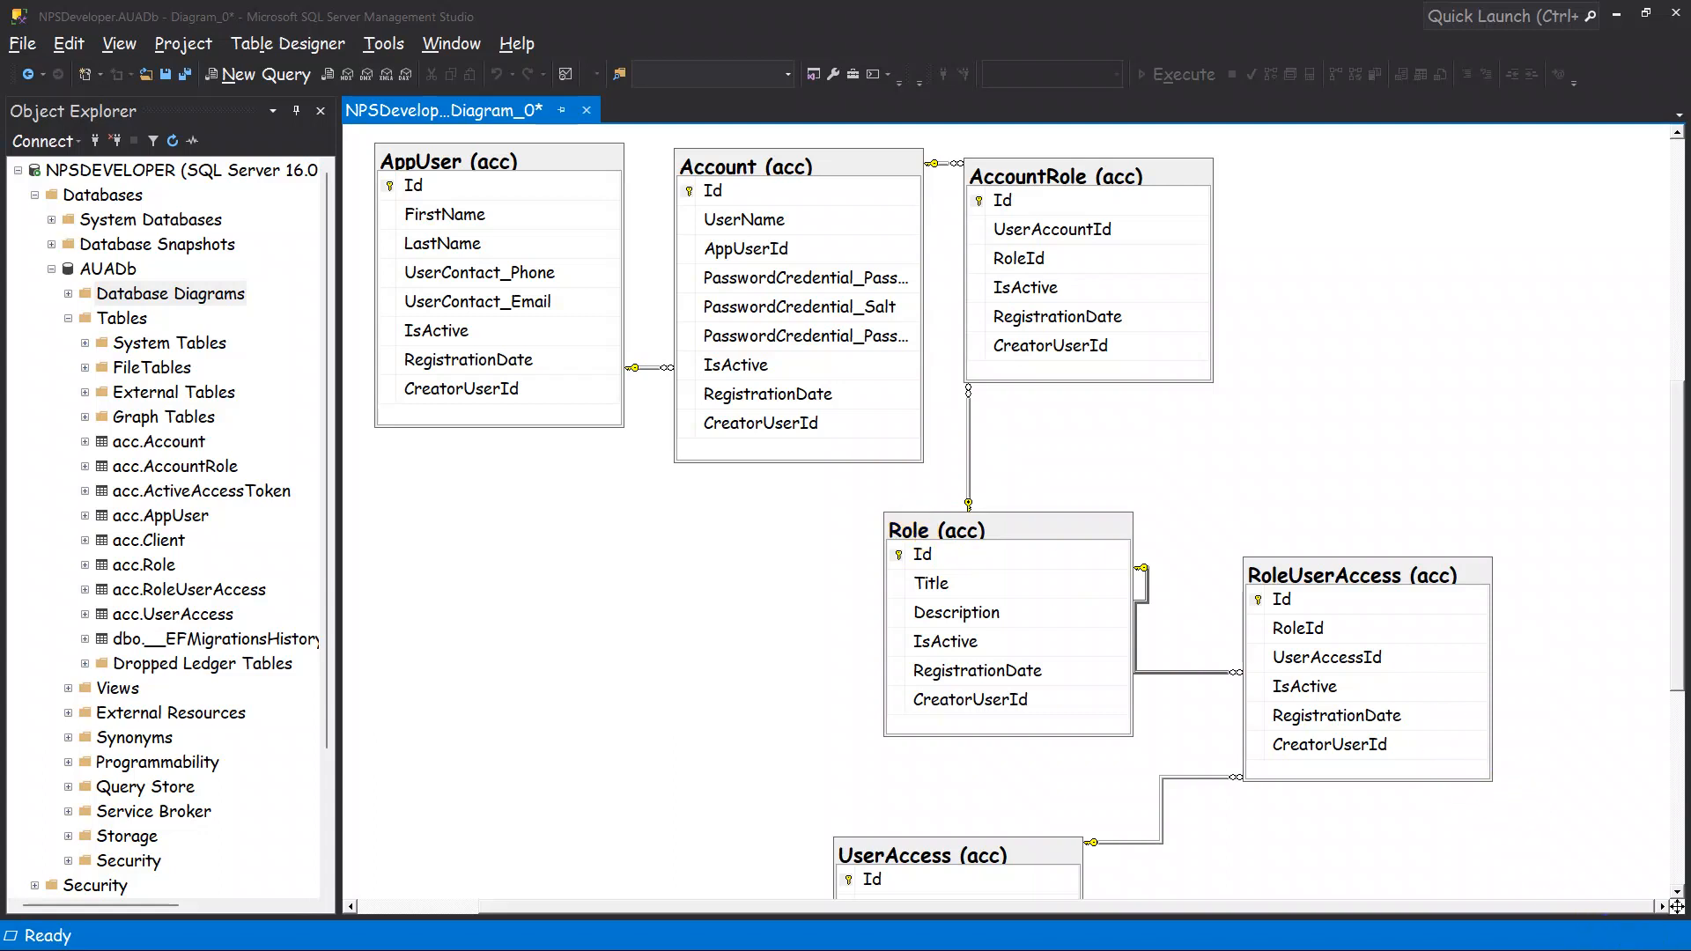
pyautogui.scroll(-3, 1046, 787)
pyautogui.scroll(-1, 1046, 787)
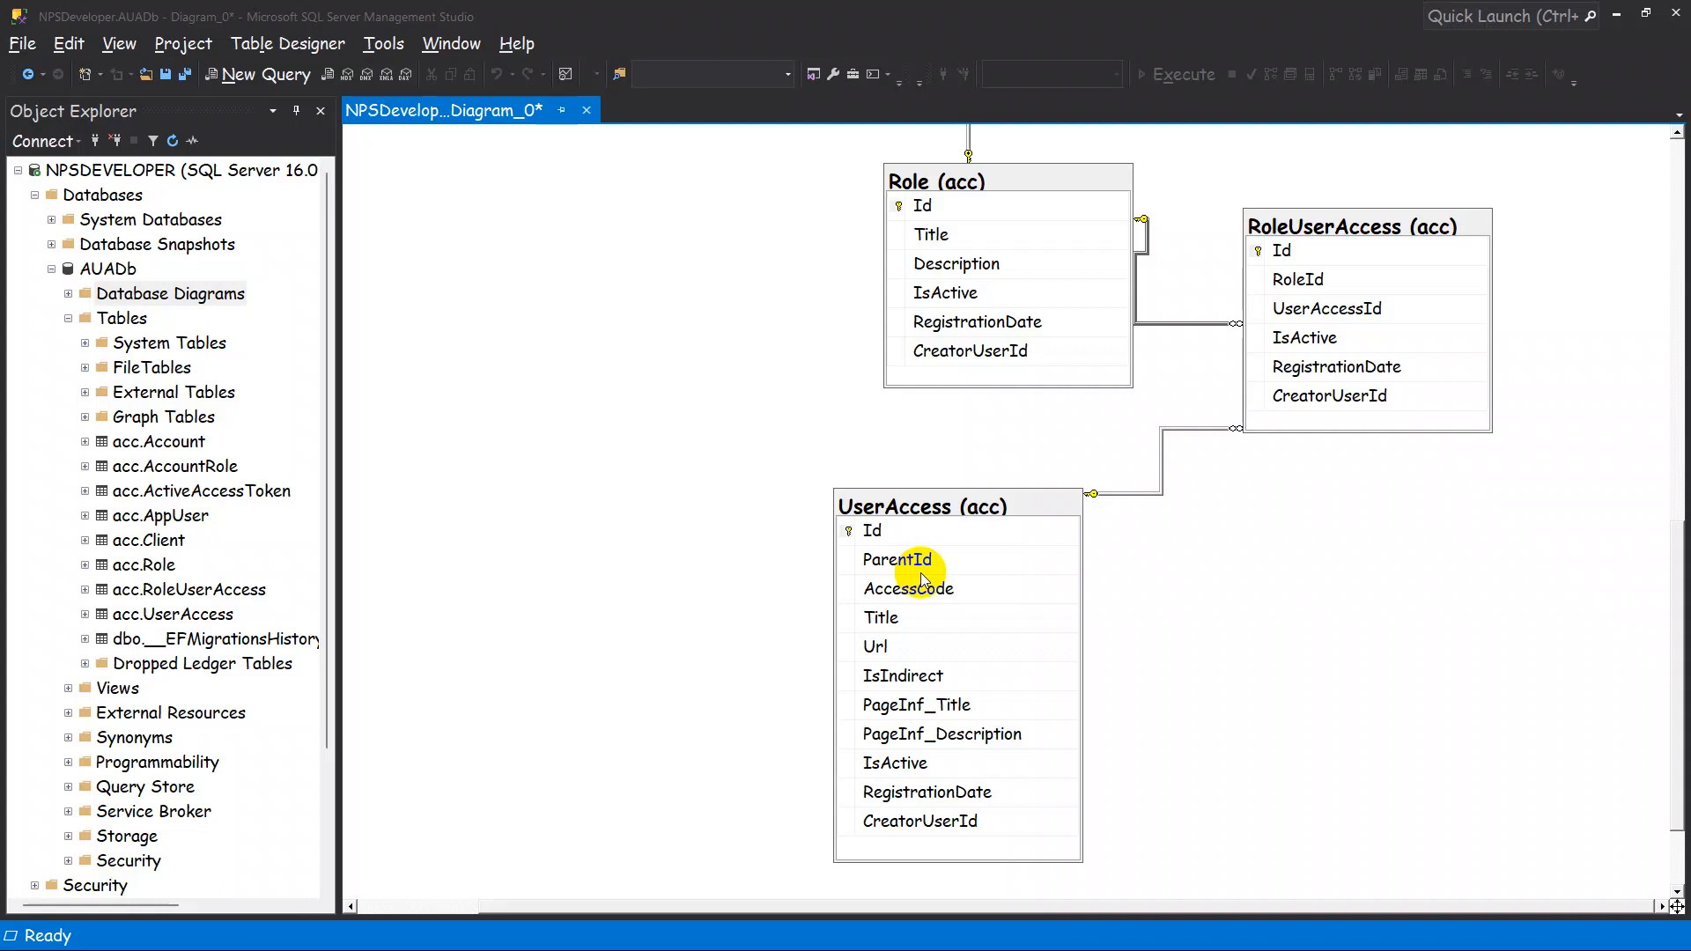
pyautogui.scroll(3, 1106, 656)
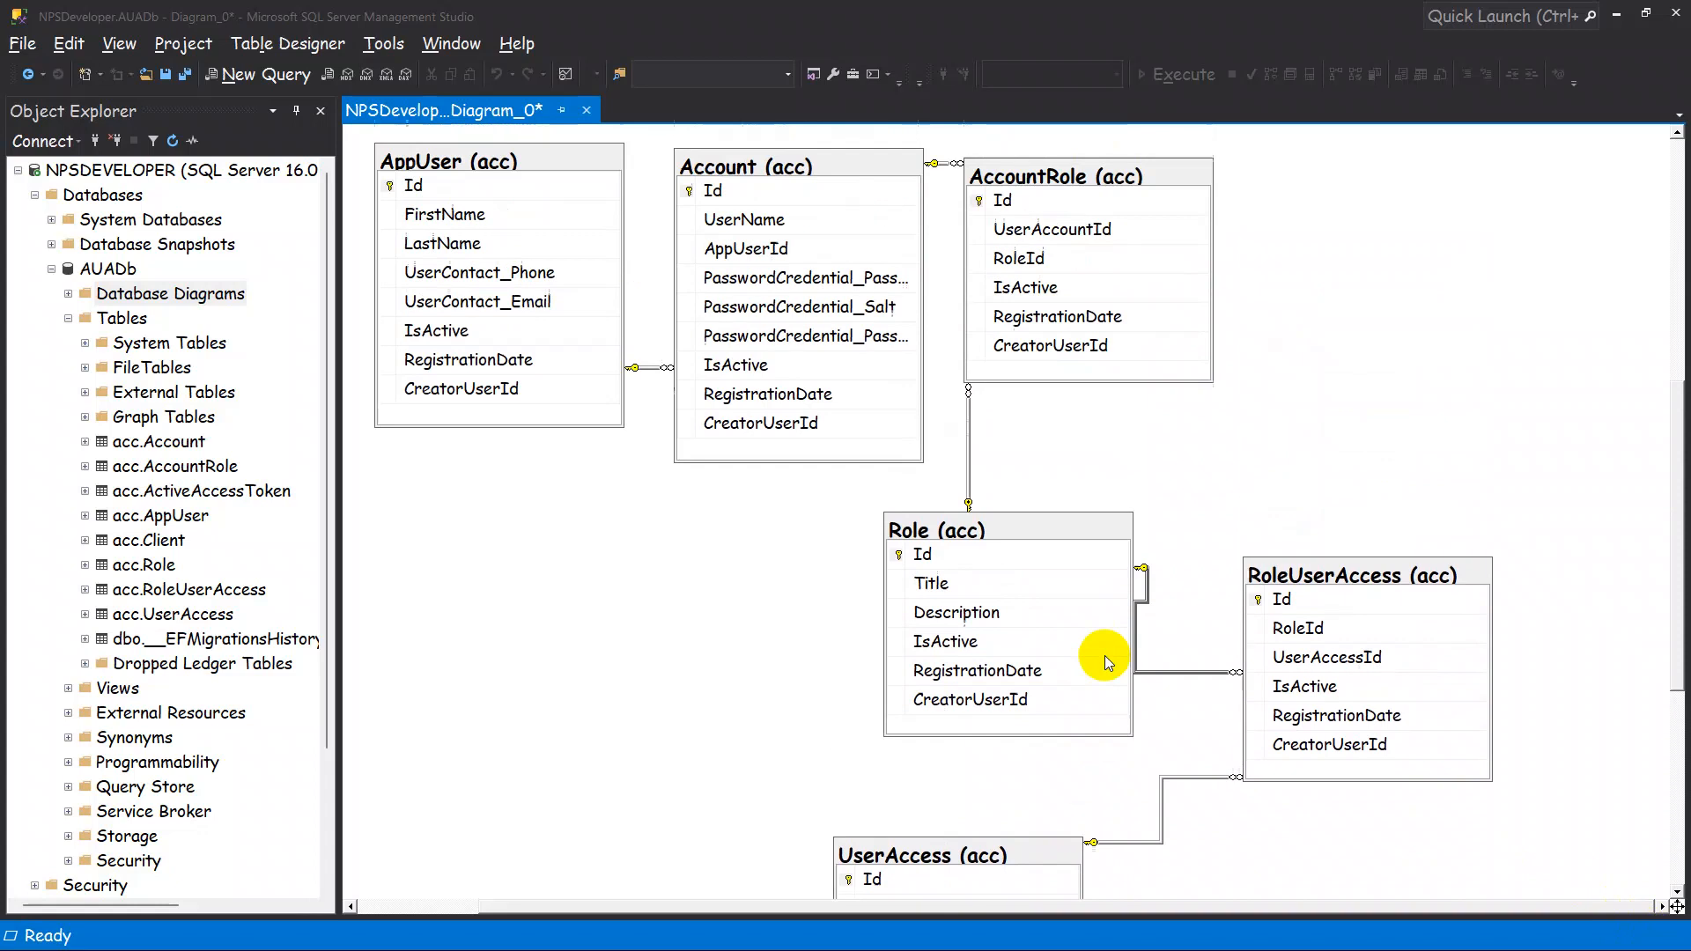
# Move the ActiveAccessToken table farther right from Client and widen the Client table to fit its full column names.
pyautogui.scroll(5, 1104, 655)
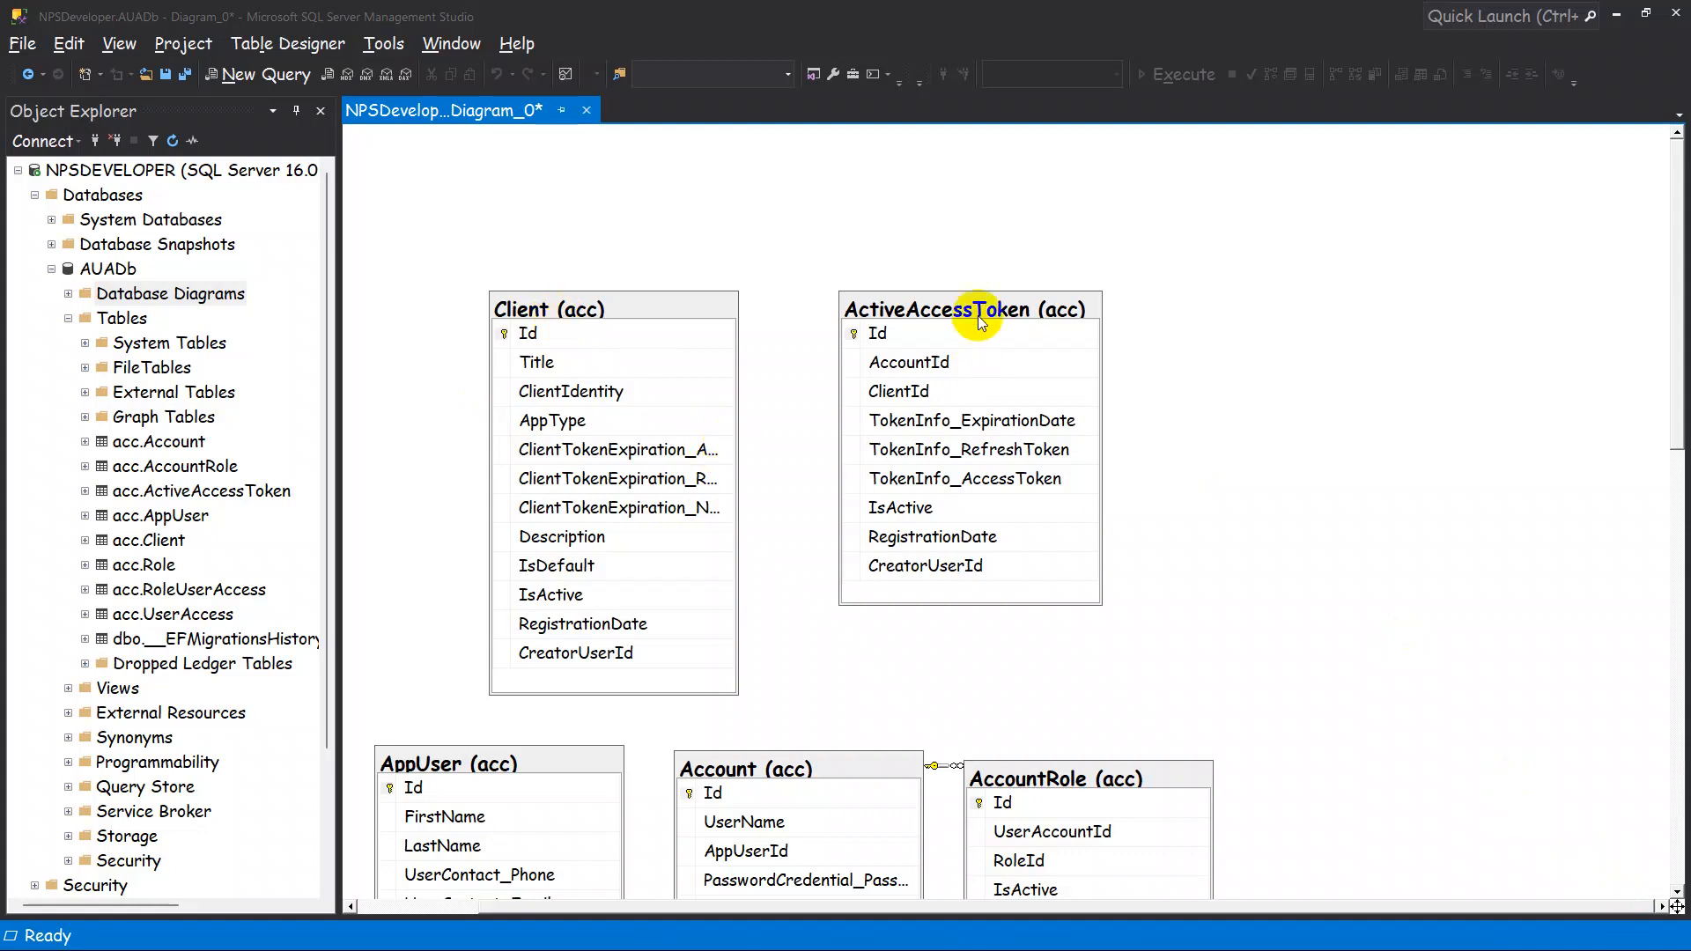
pyautogui.moveTo(1095, 320); pyautogui.dragTo(1238, 310)
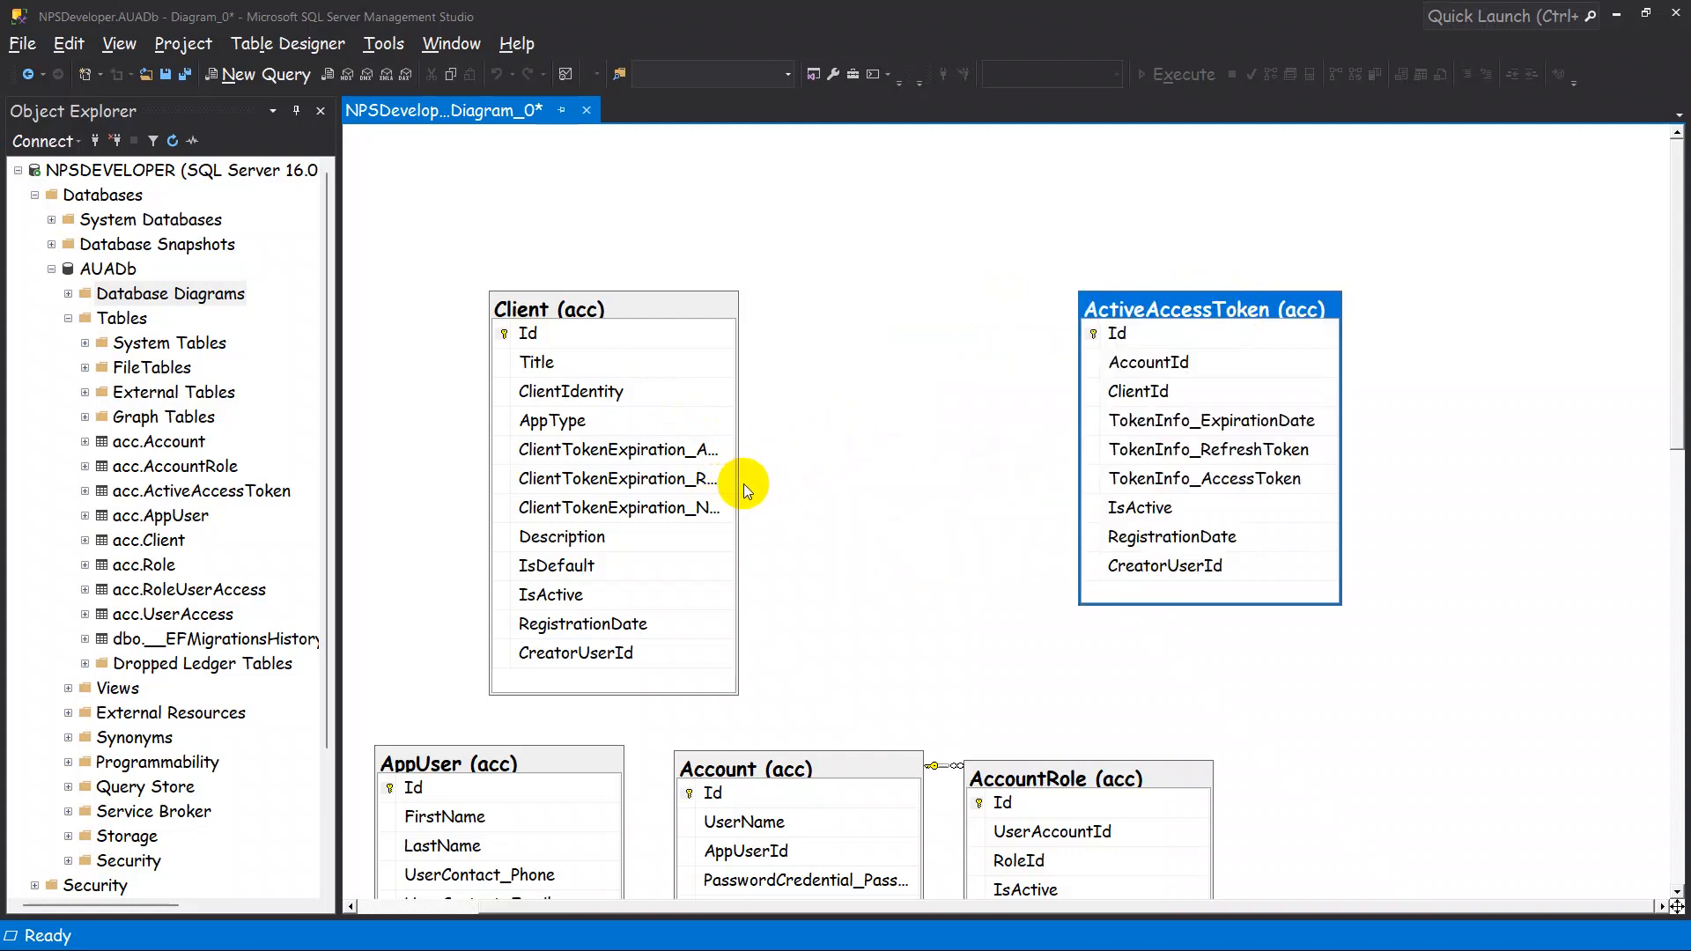
pyautogui.click(684, 311)
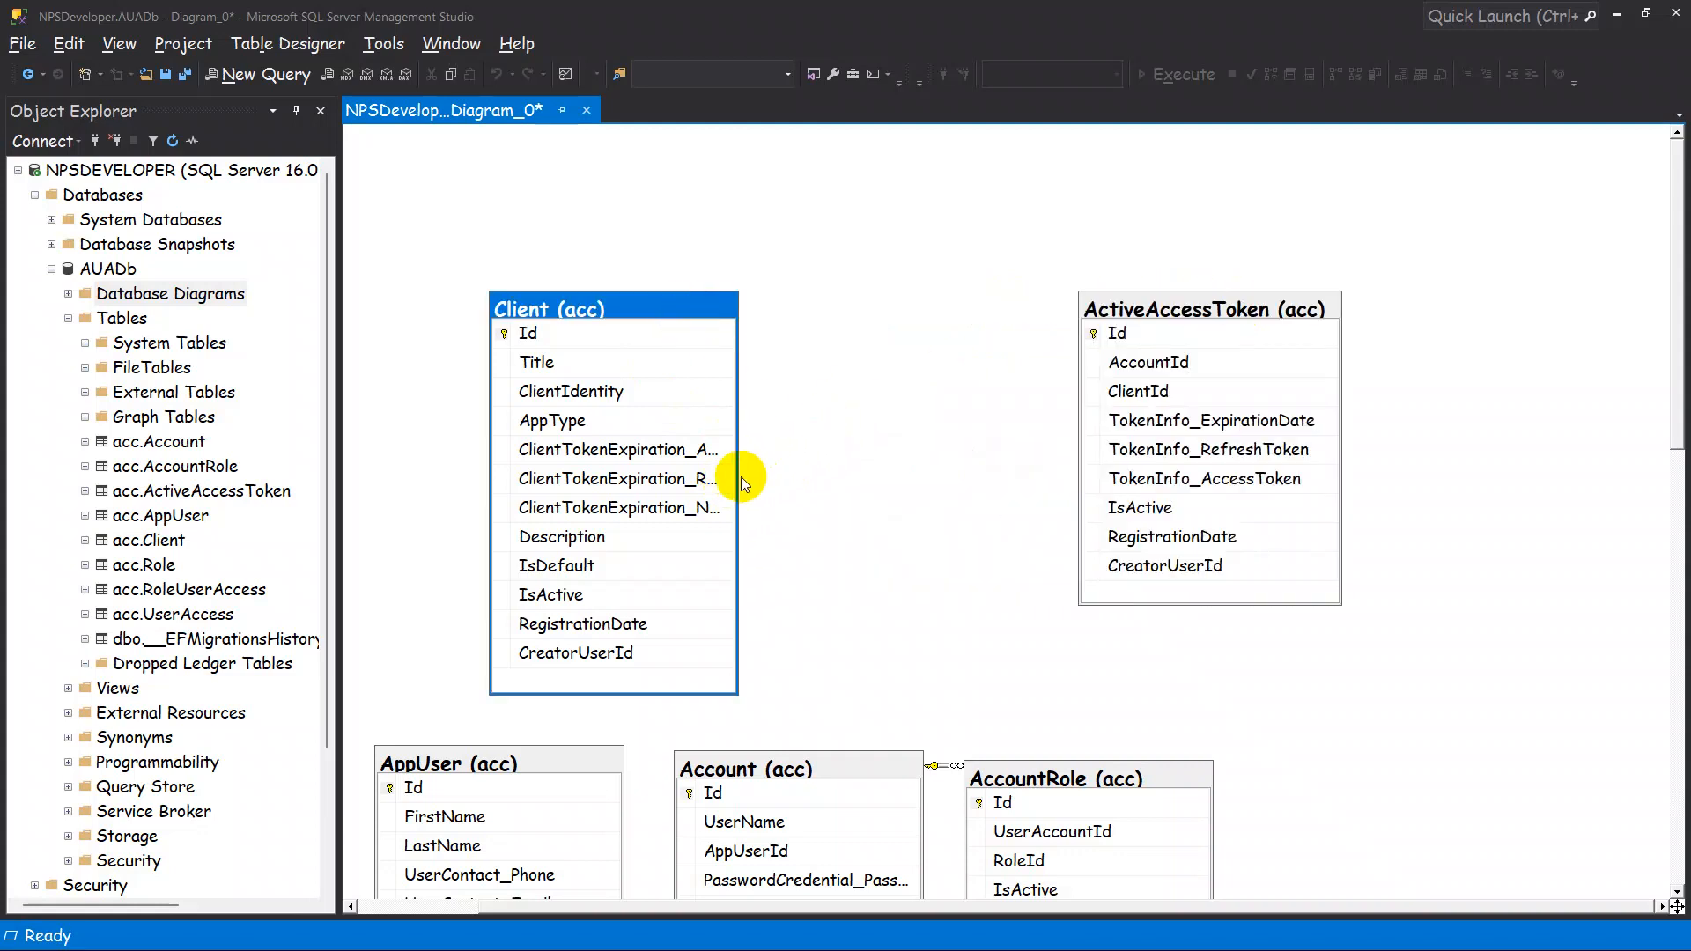
pyautogui.moveTo(740, 476); pyautogui.dragTo(995, 459)
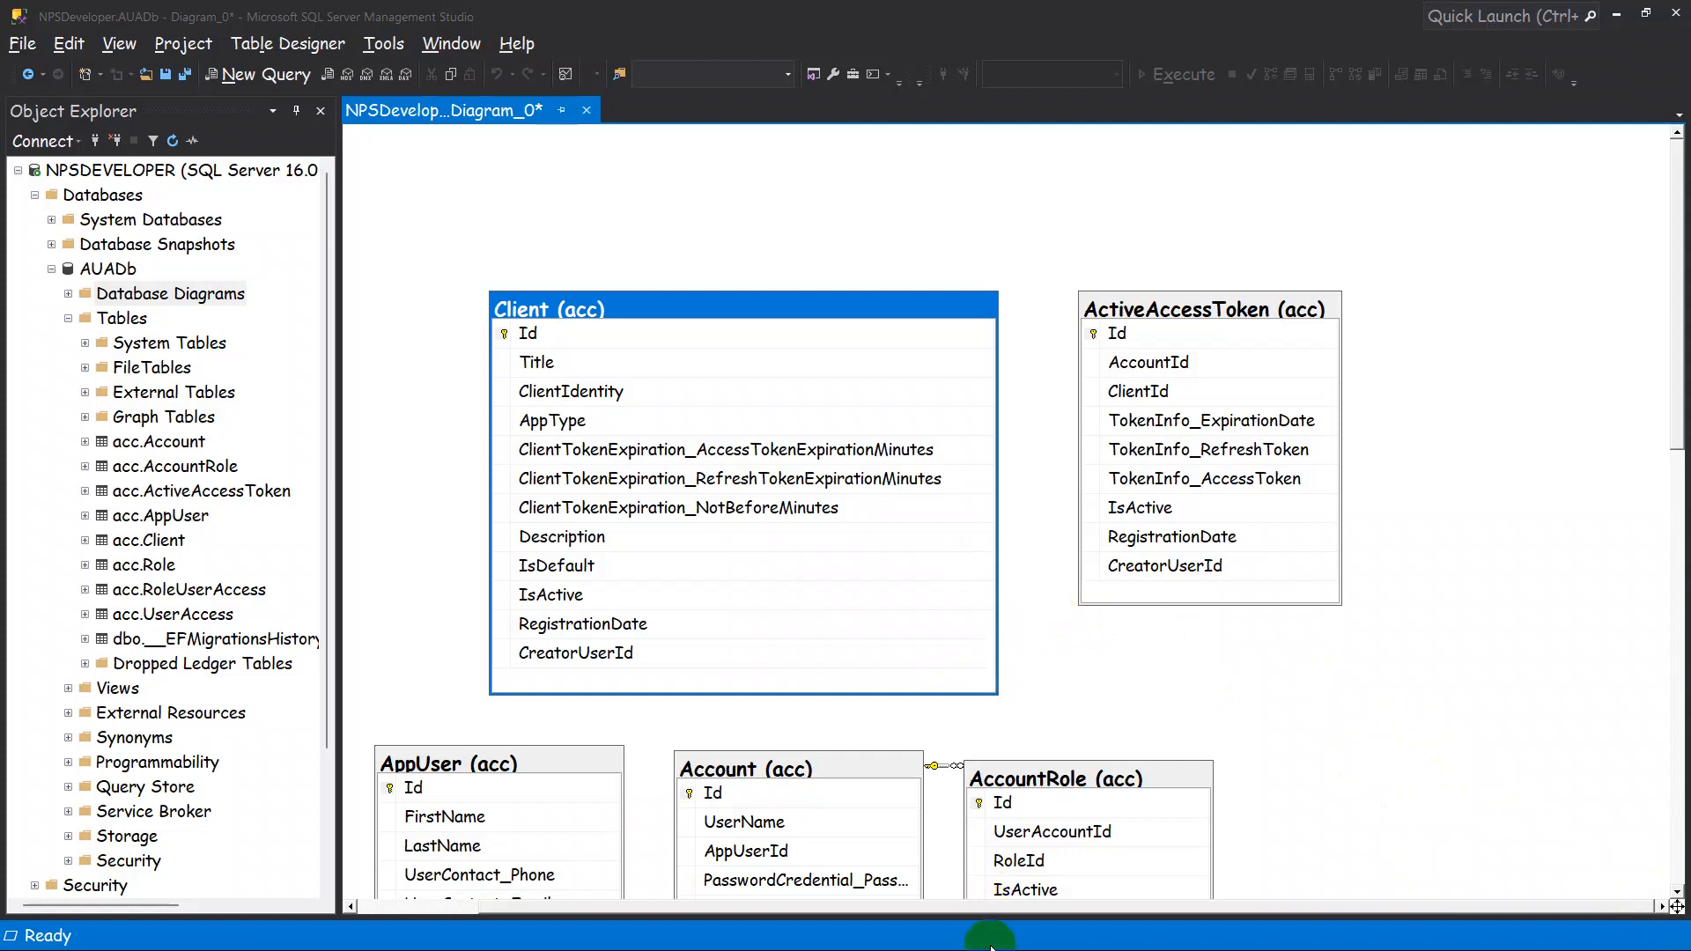
# Switch to Visual Studio, run the AUA.ProjectName solution with the https profile, and close the InitDb.cs migration file.
pyautogui.moveTo(986, 947)
pyautogui.click(1085, 859)
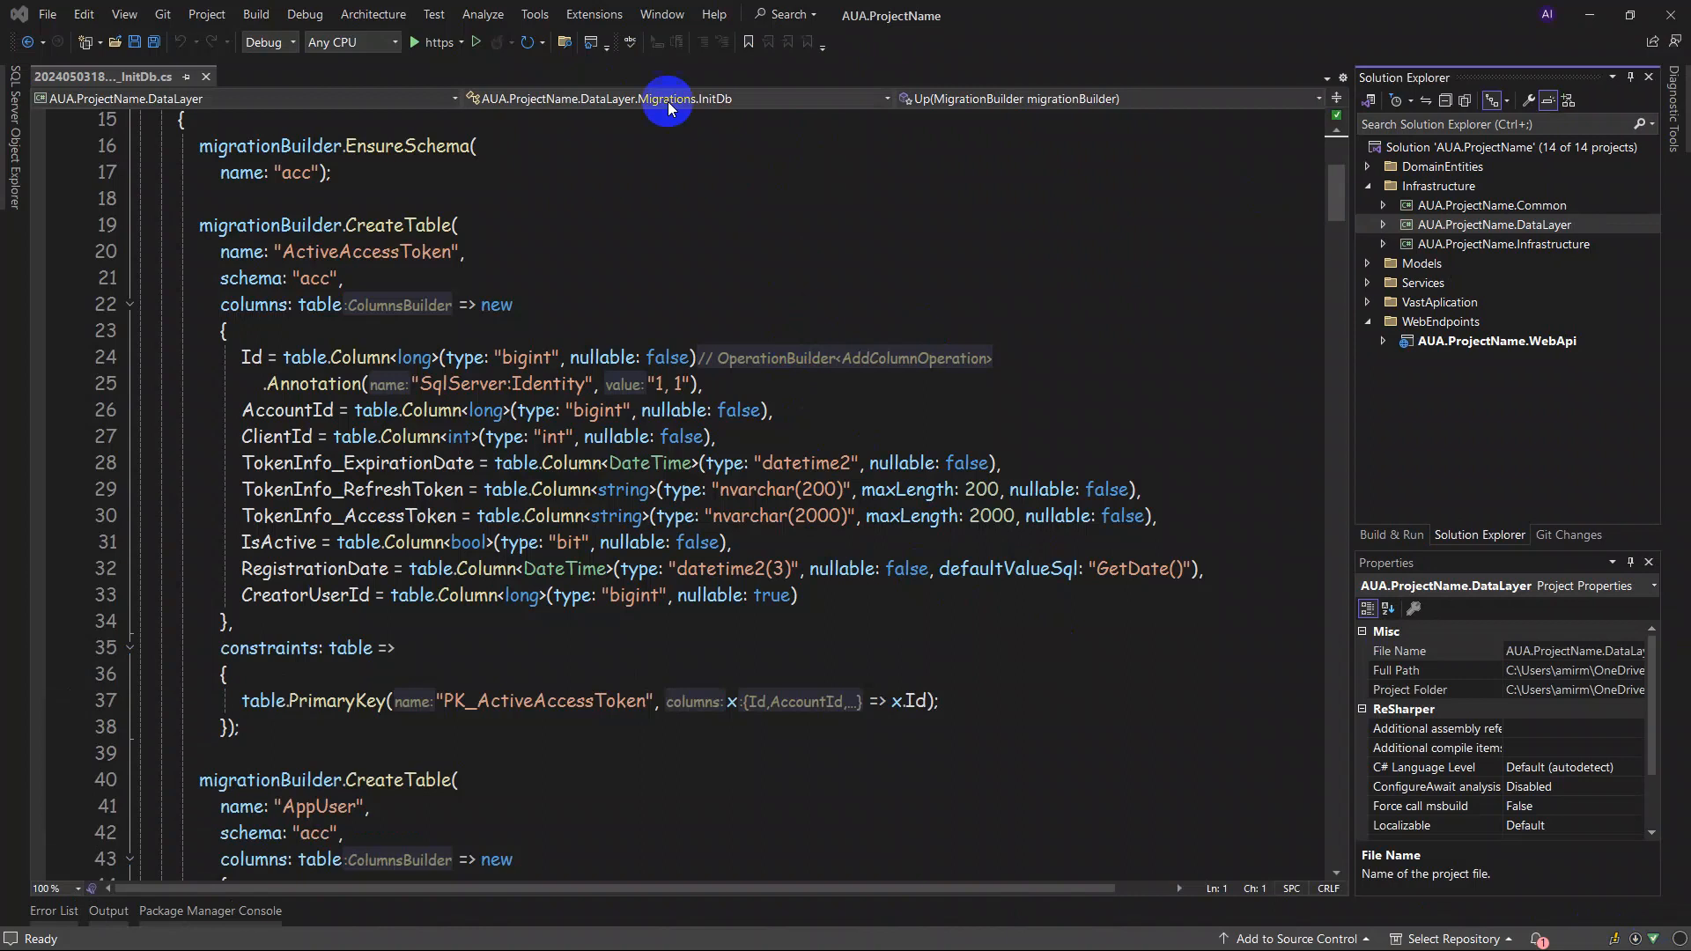
pyautogui.click(425, 46)
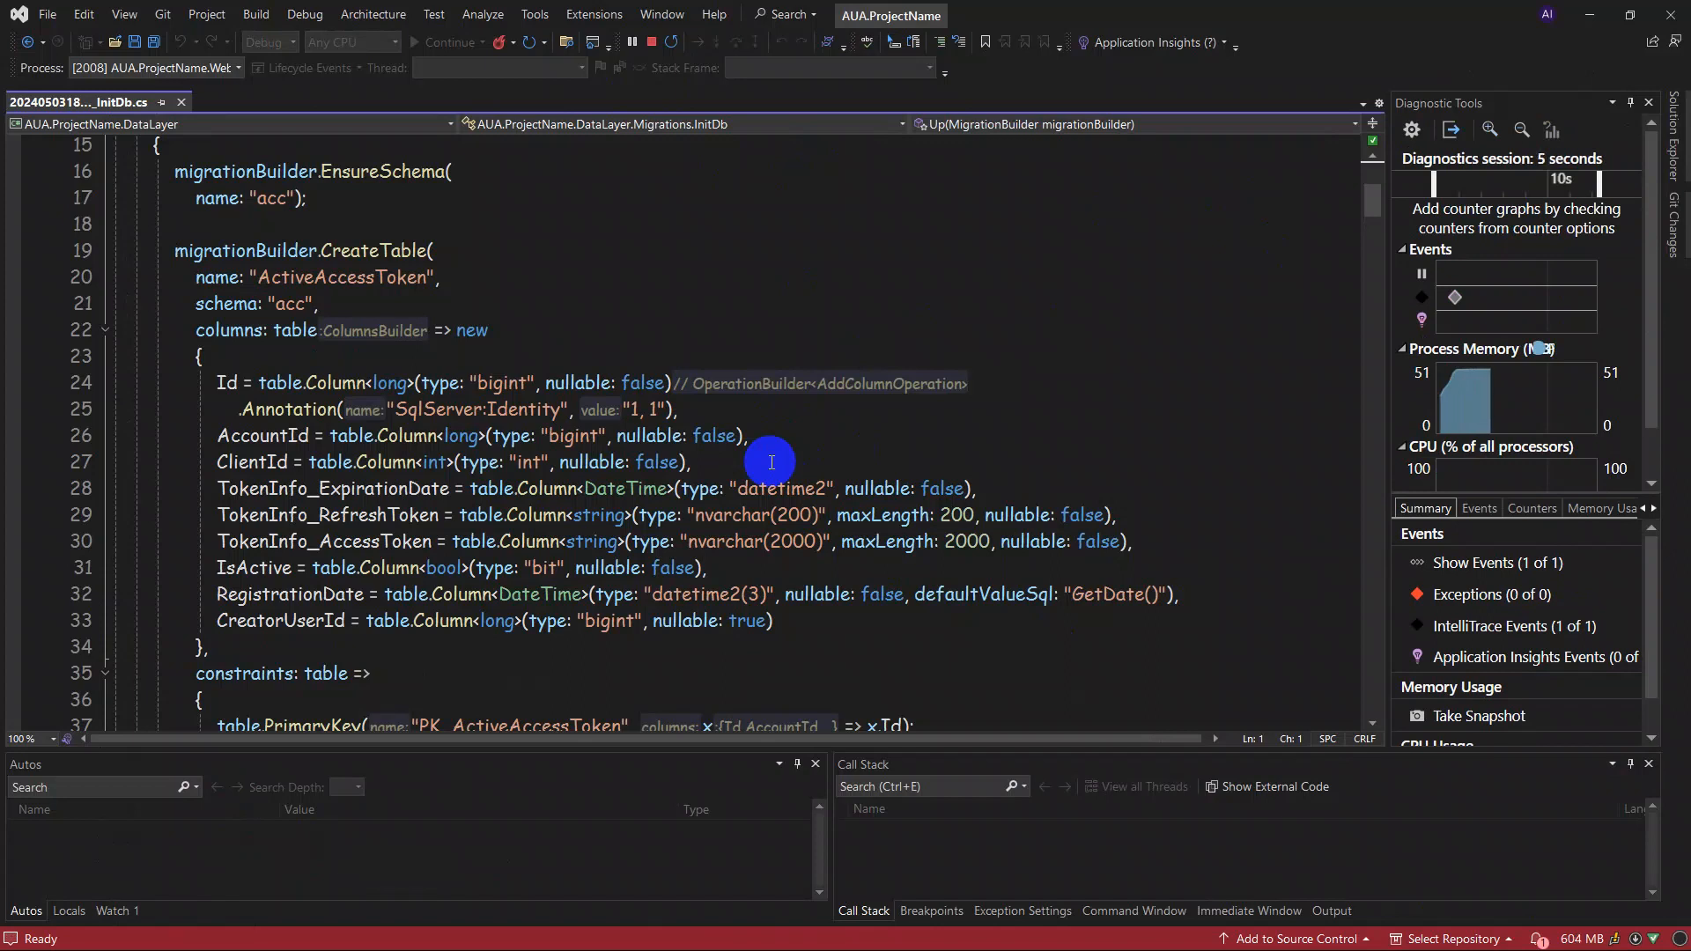
pyautogui.click(181, 103)
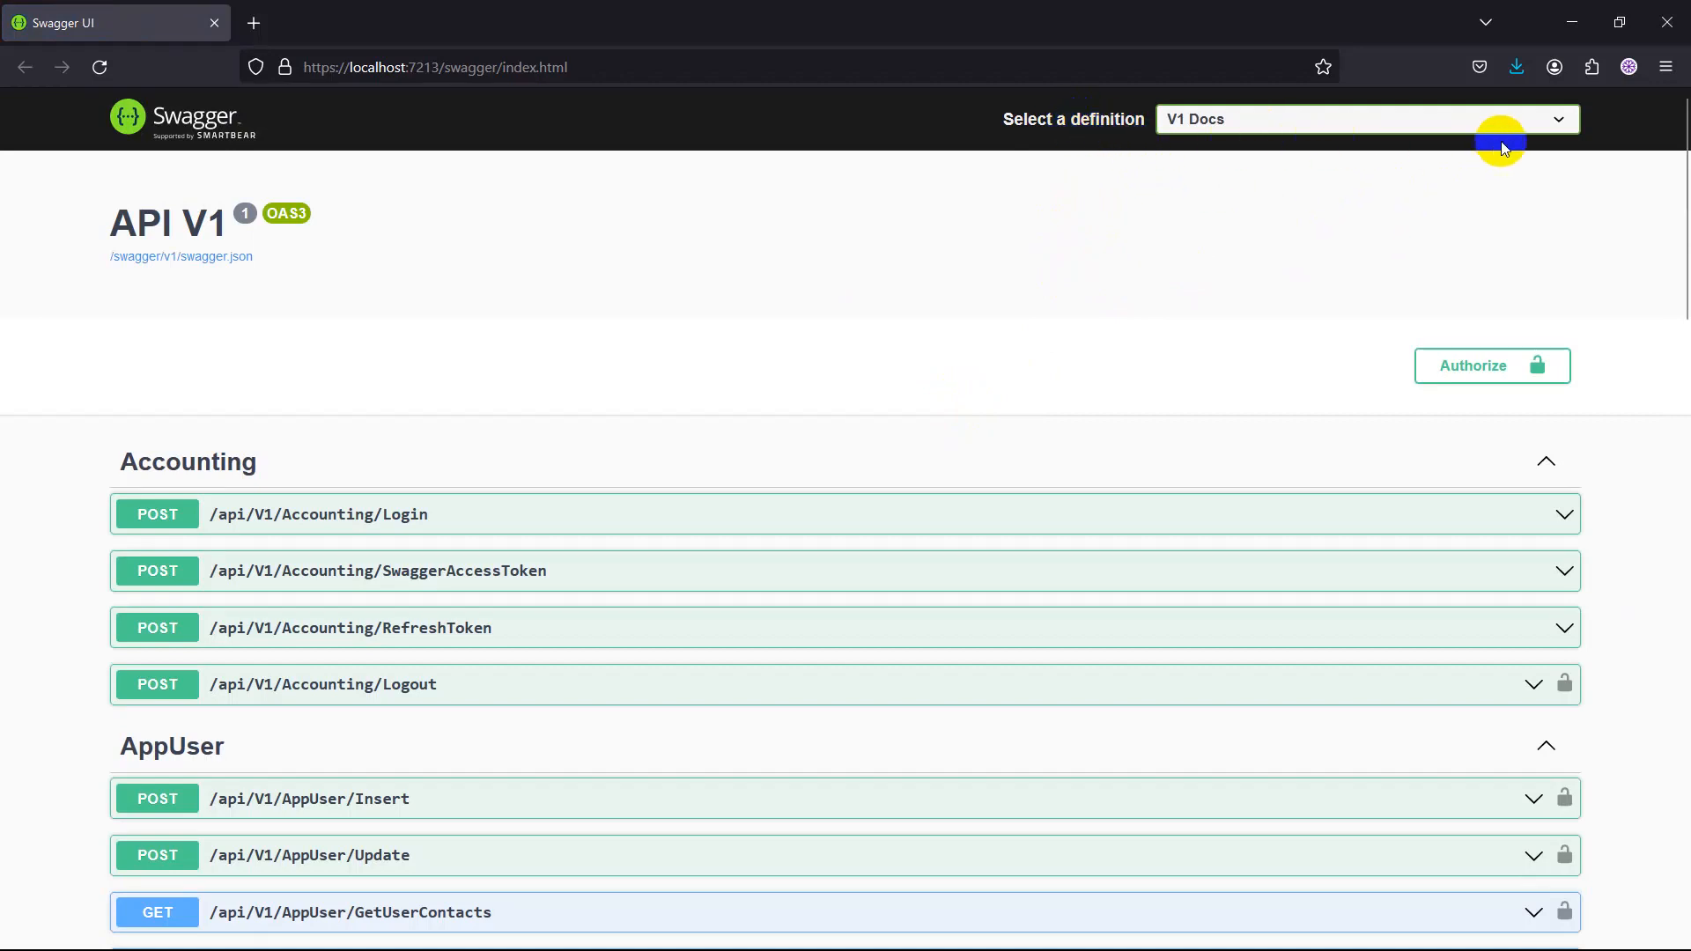
# In Swagger UI, view the V2 Docs API definition and switch to V3 Docs.
pyautogui.click(1564, 120)
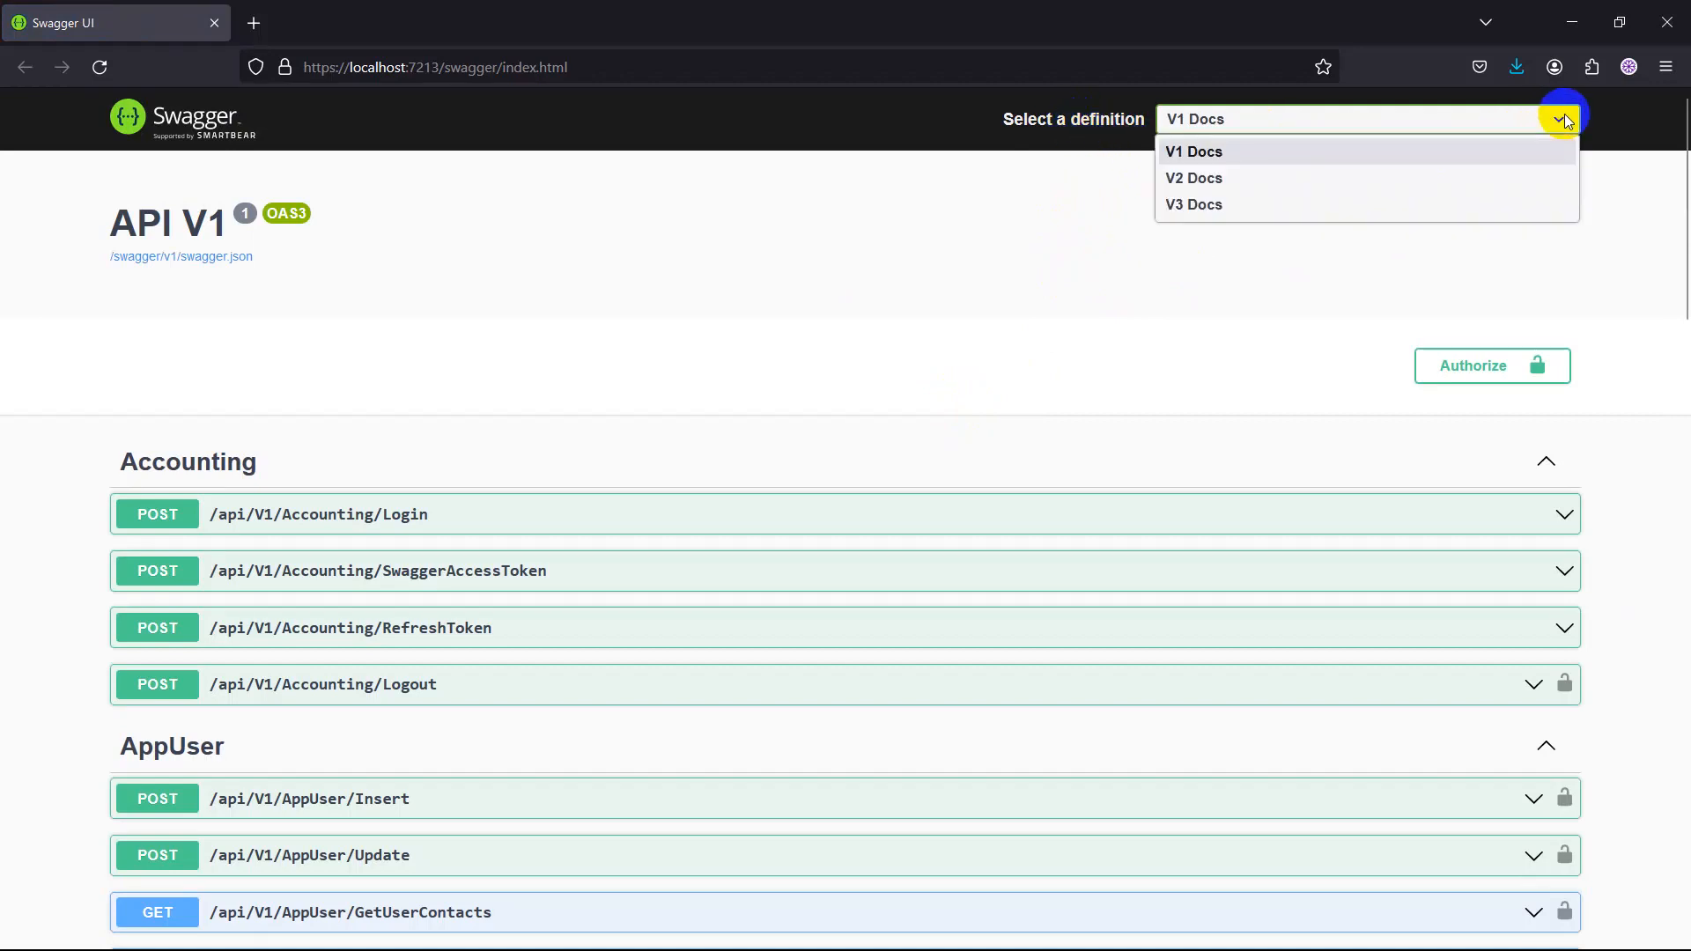
pyautogui.click(1206, 177)
pyautogui.click(1243, 126)
pyautogui.click(1240, 202)
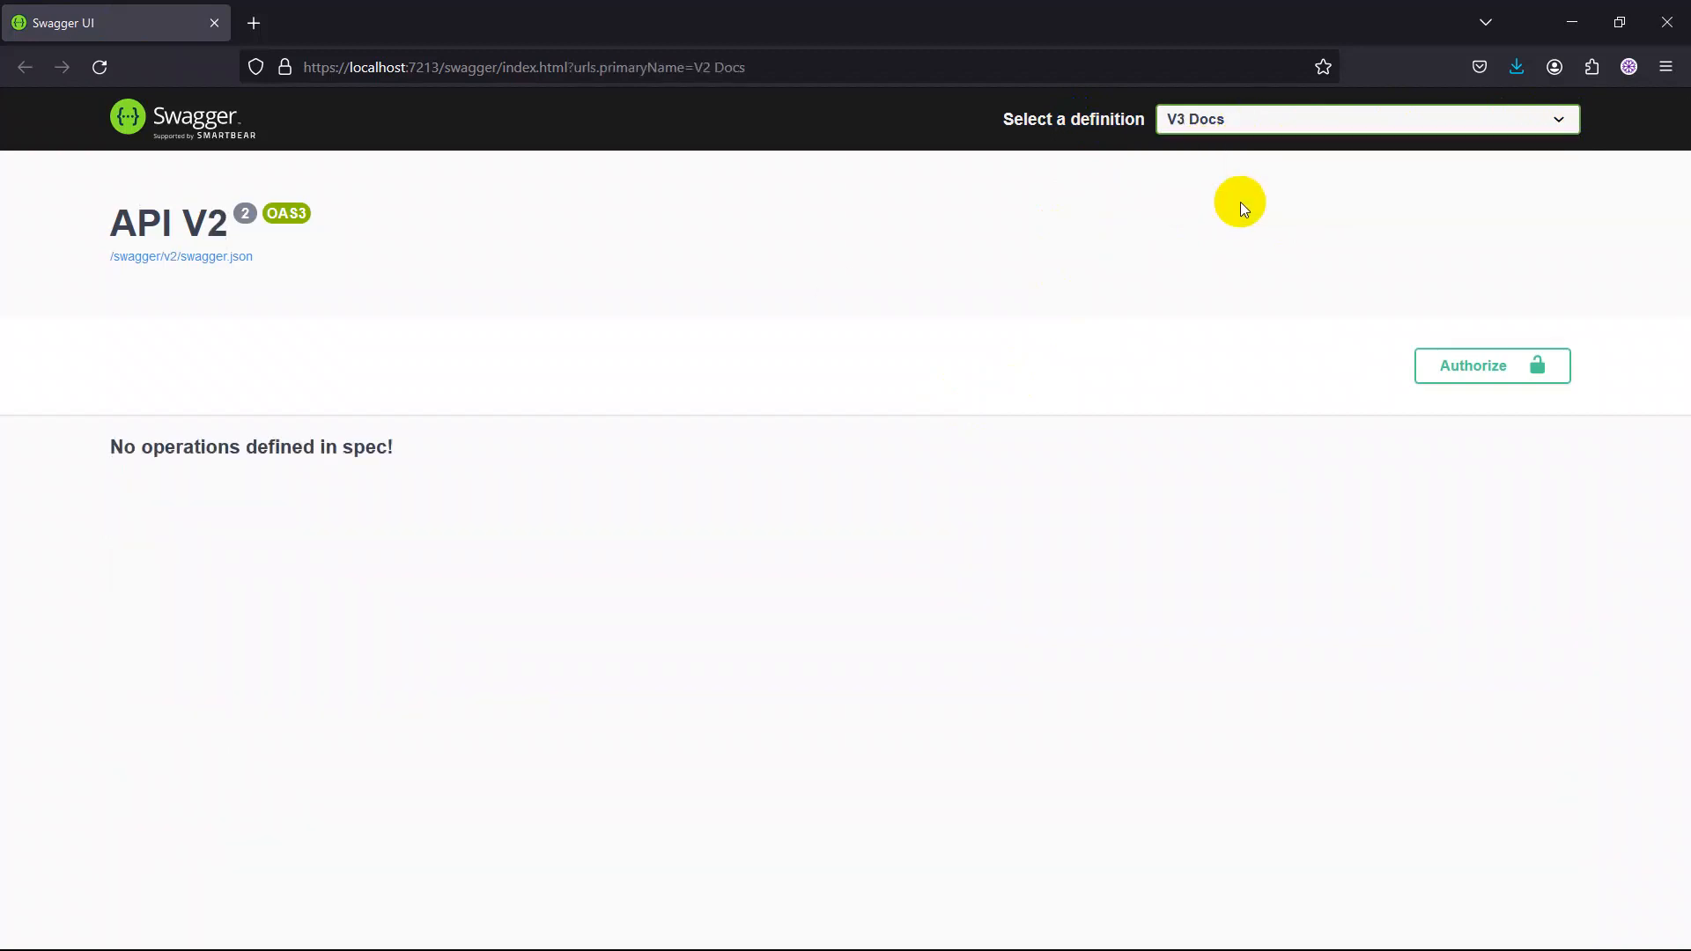
# Switch the API definition to V1 Docs and look over its endpoint groups and schemas.
pyautogui.click(1233, 119)
pyautogui.click(1215, 152)
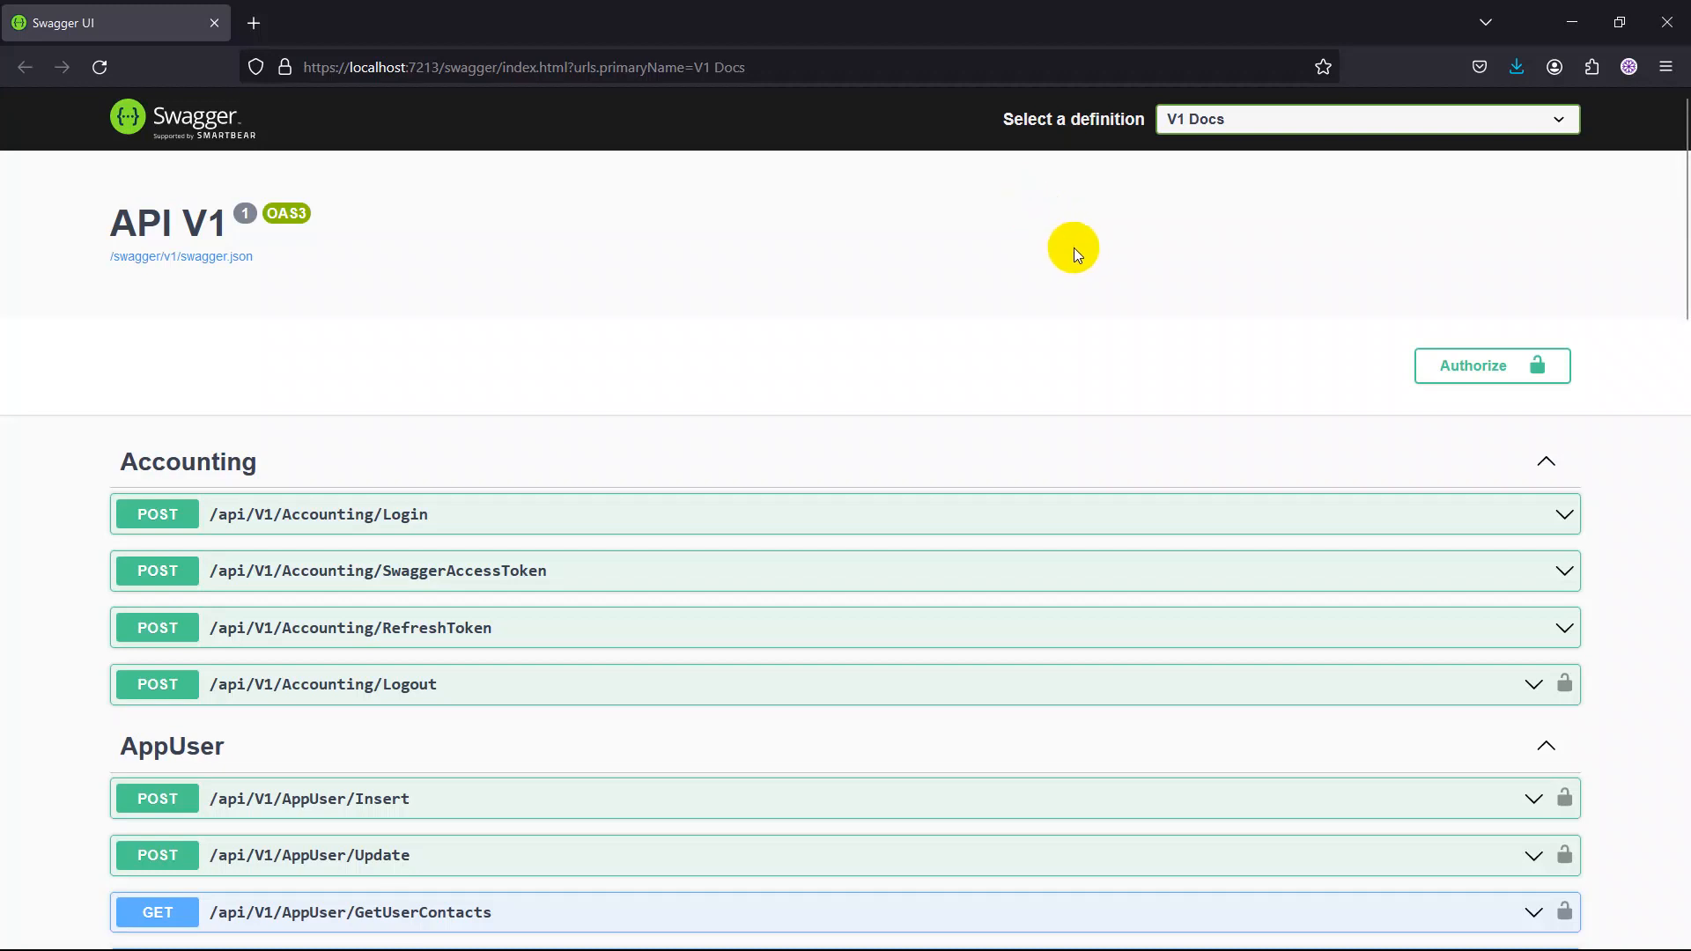
pyautogui.click(1229, 125)
pyautogui.click(1231, 150)
pyautogui.scroll(-5, 599, 343)
pyautogui.scroll(-5, 615, 362)
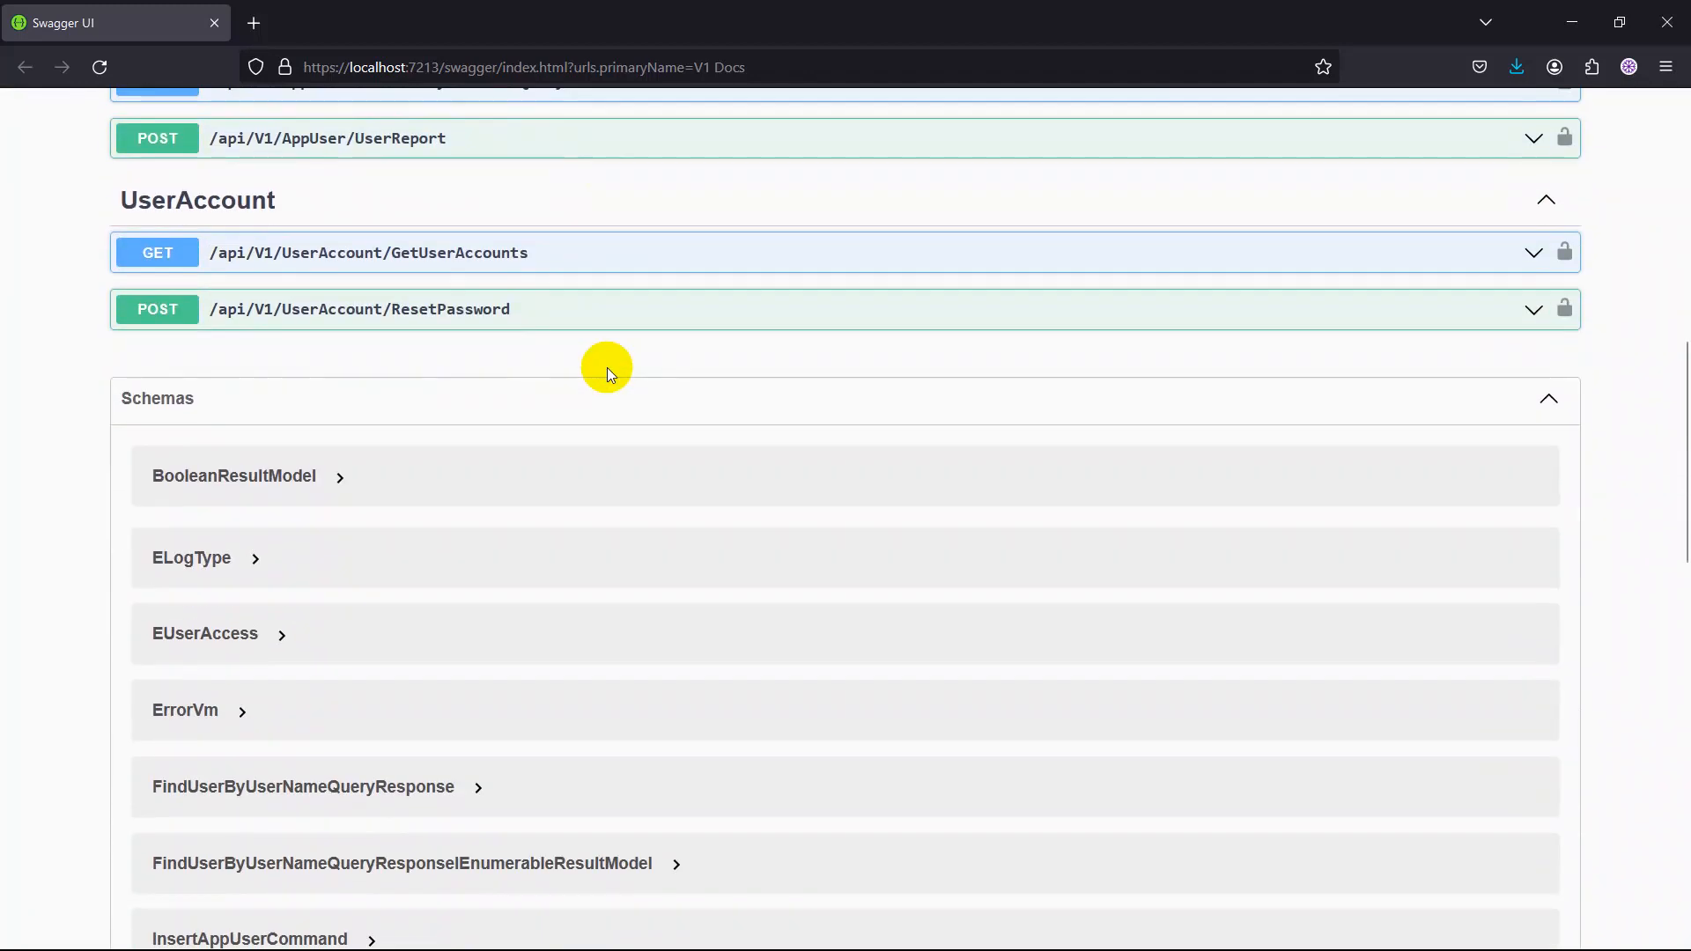
pyautogui.scroll(10, 606, 367)
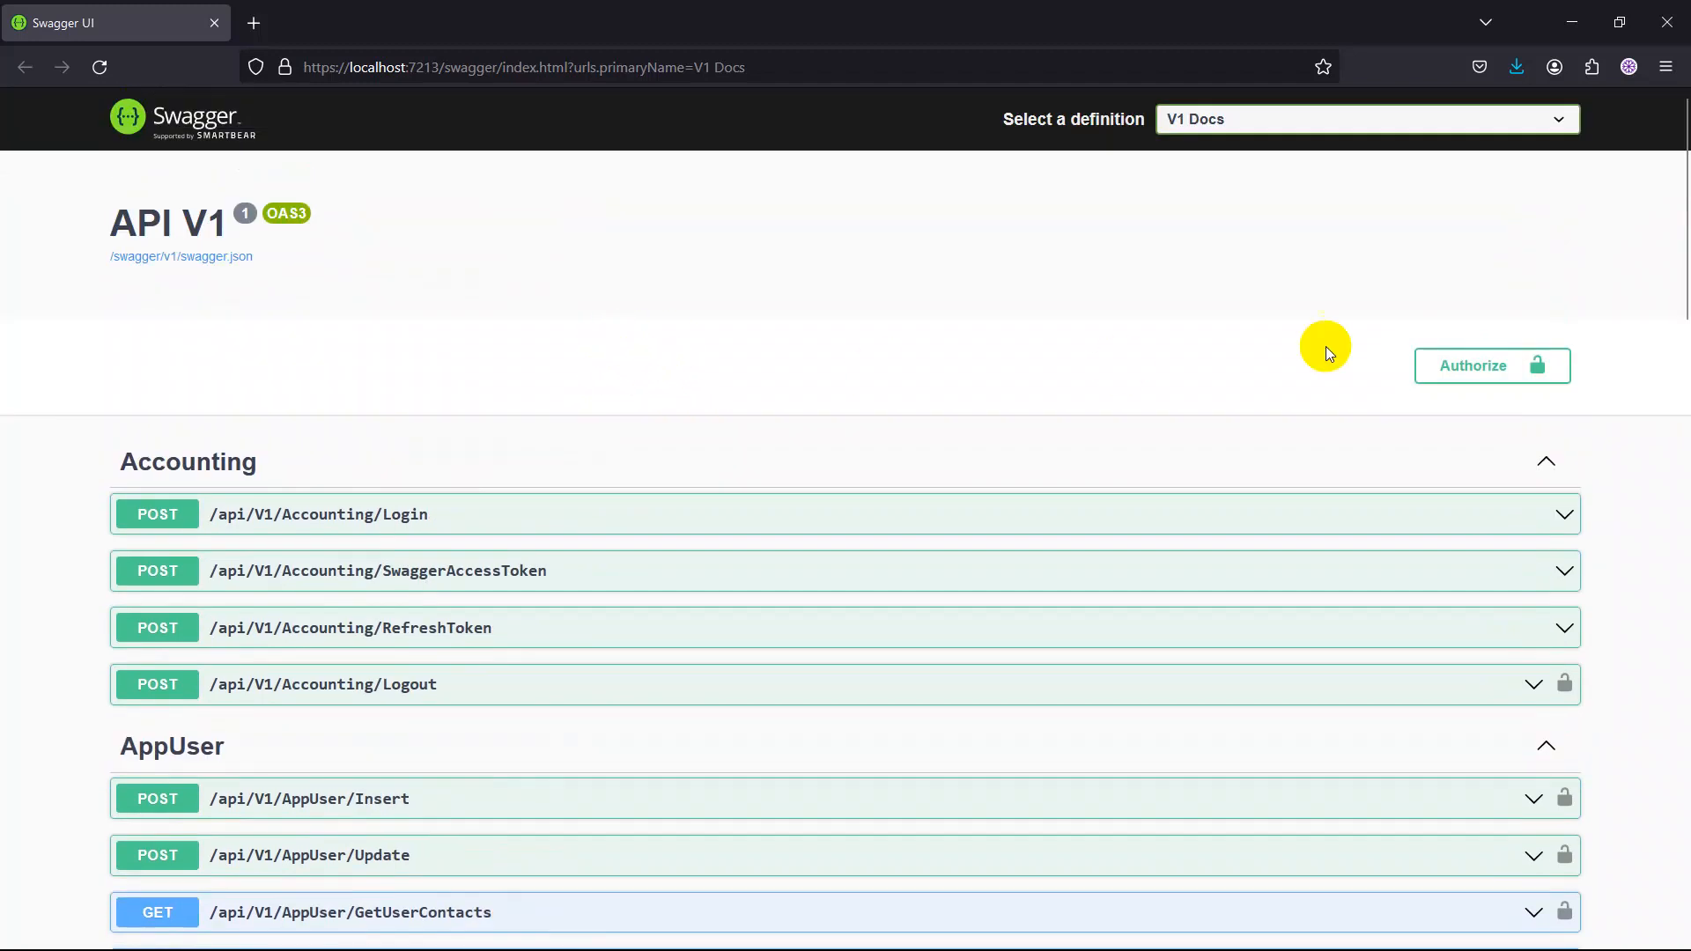
# Authorize the API with the username admin and the account password, and close the authorization dialog.
pyautogui.click(1450, 368)
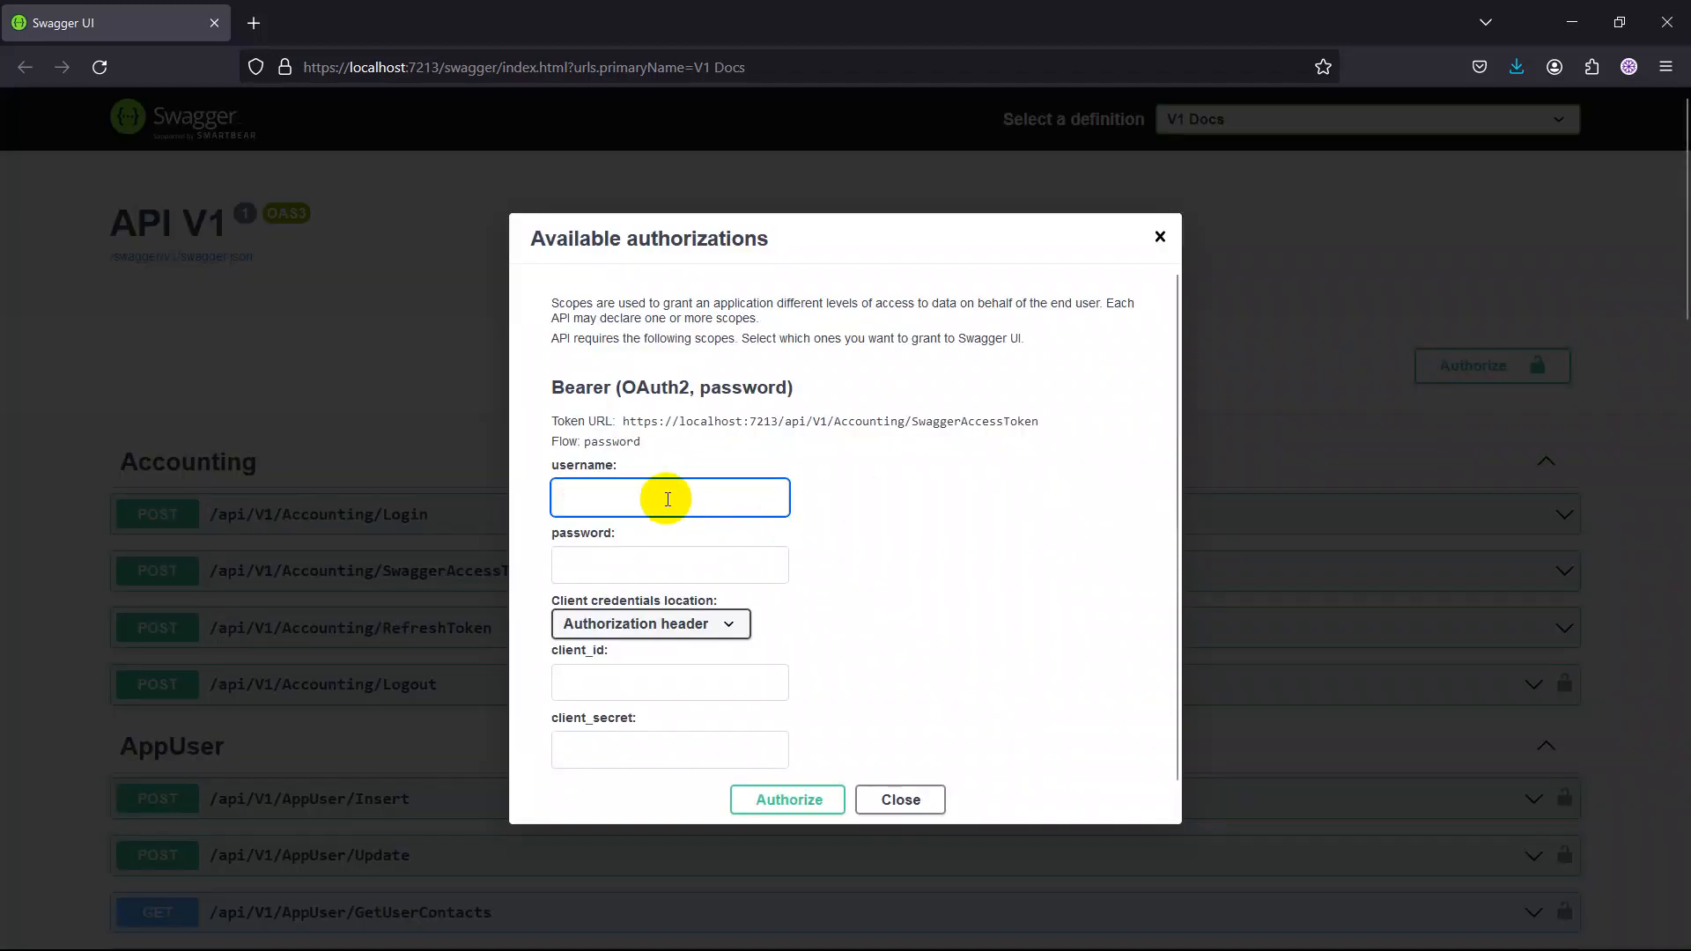
pyautogui.write('admin')
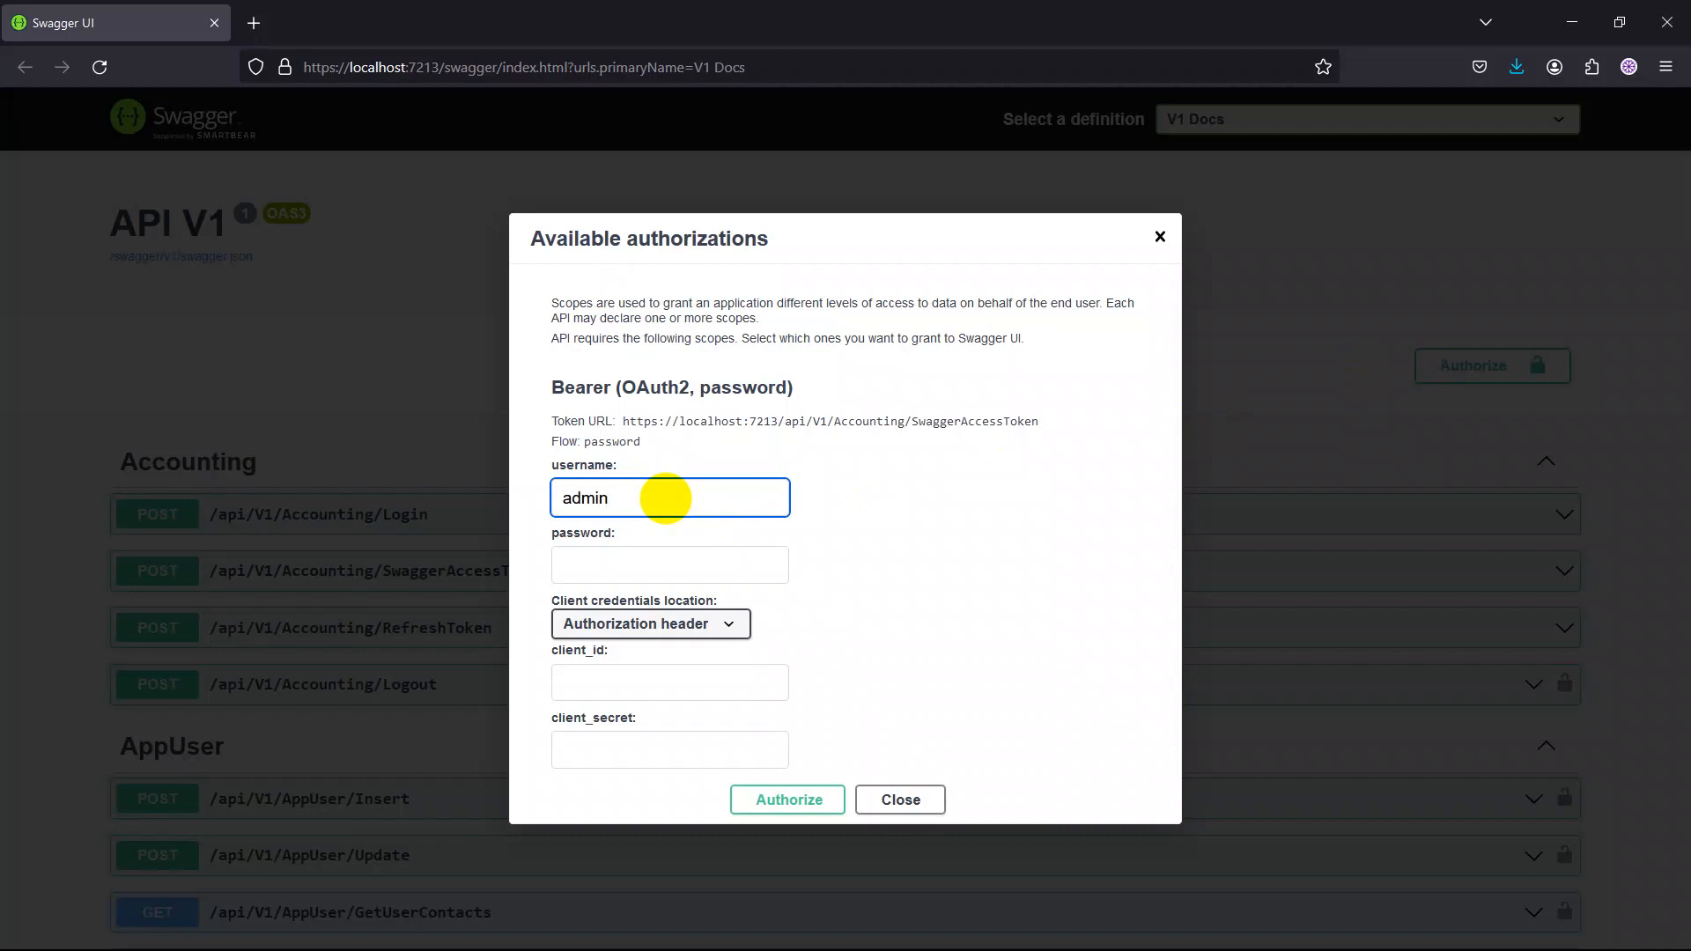
pyautogui.click(658, 564)
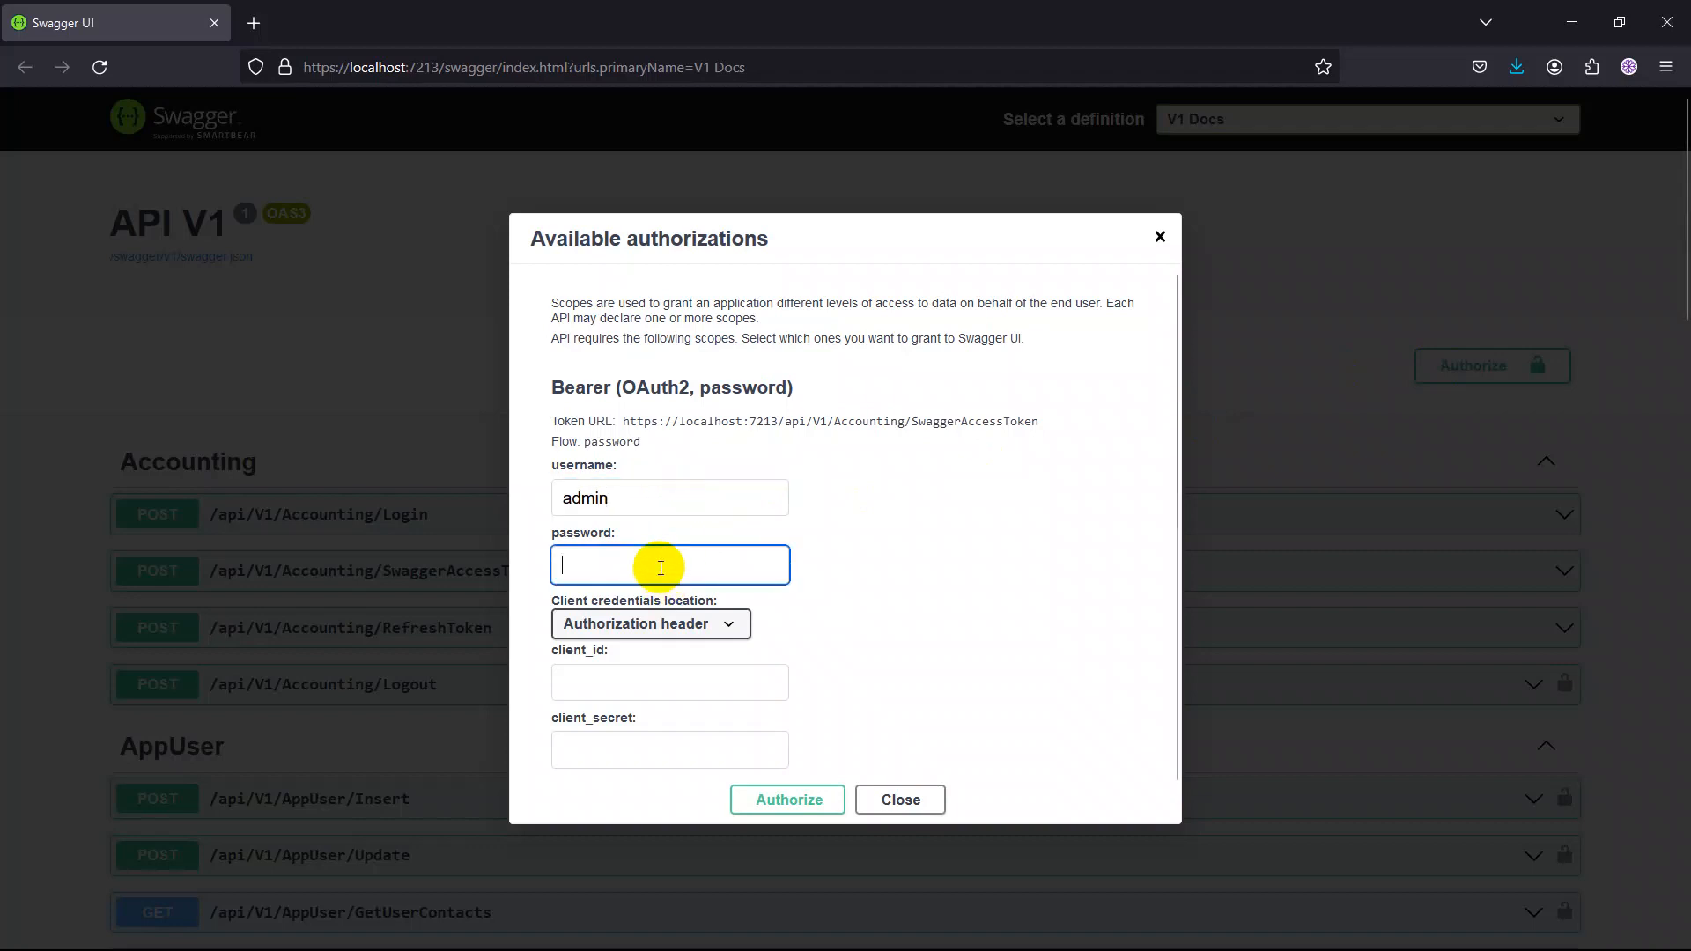
pyautogui.write('12345')
pyautogui.scroll(-1, 917, 657)
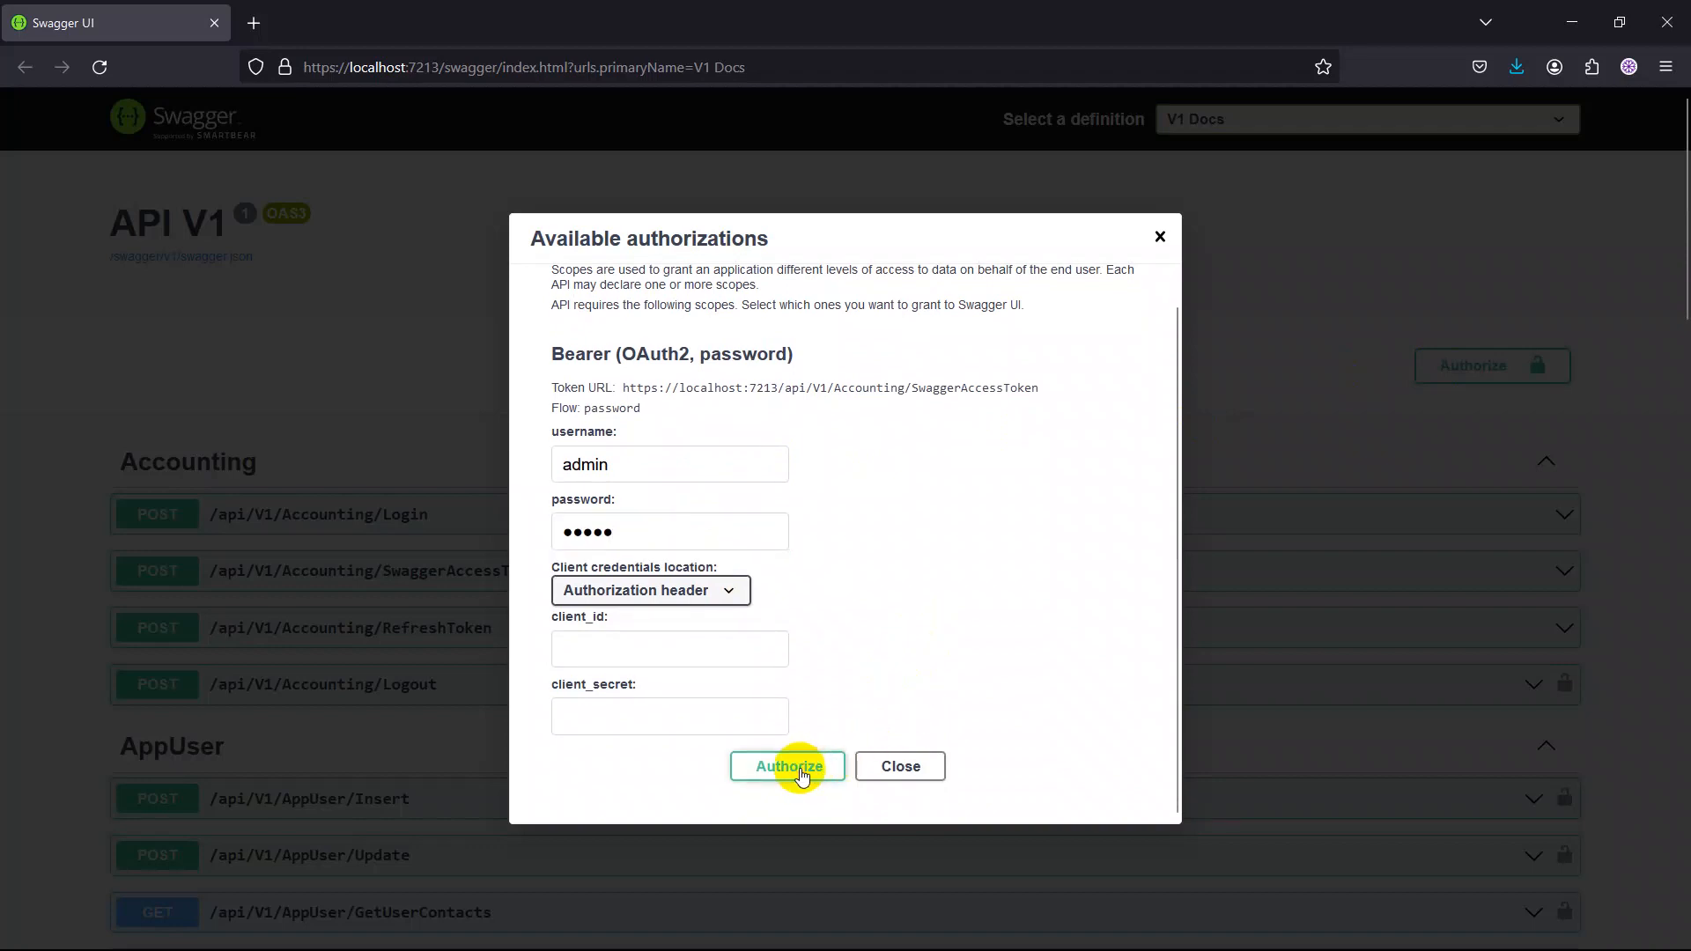
pyautogui.click(802, 770)
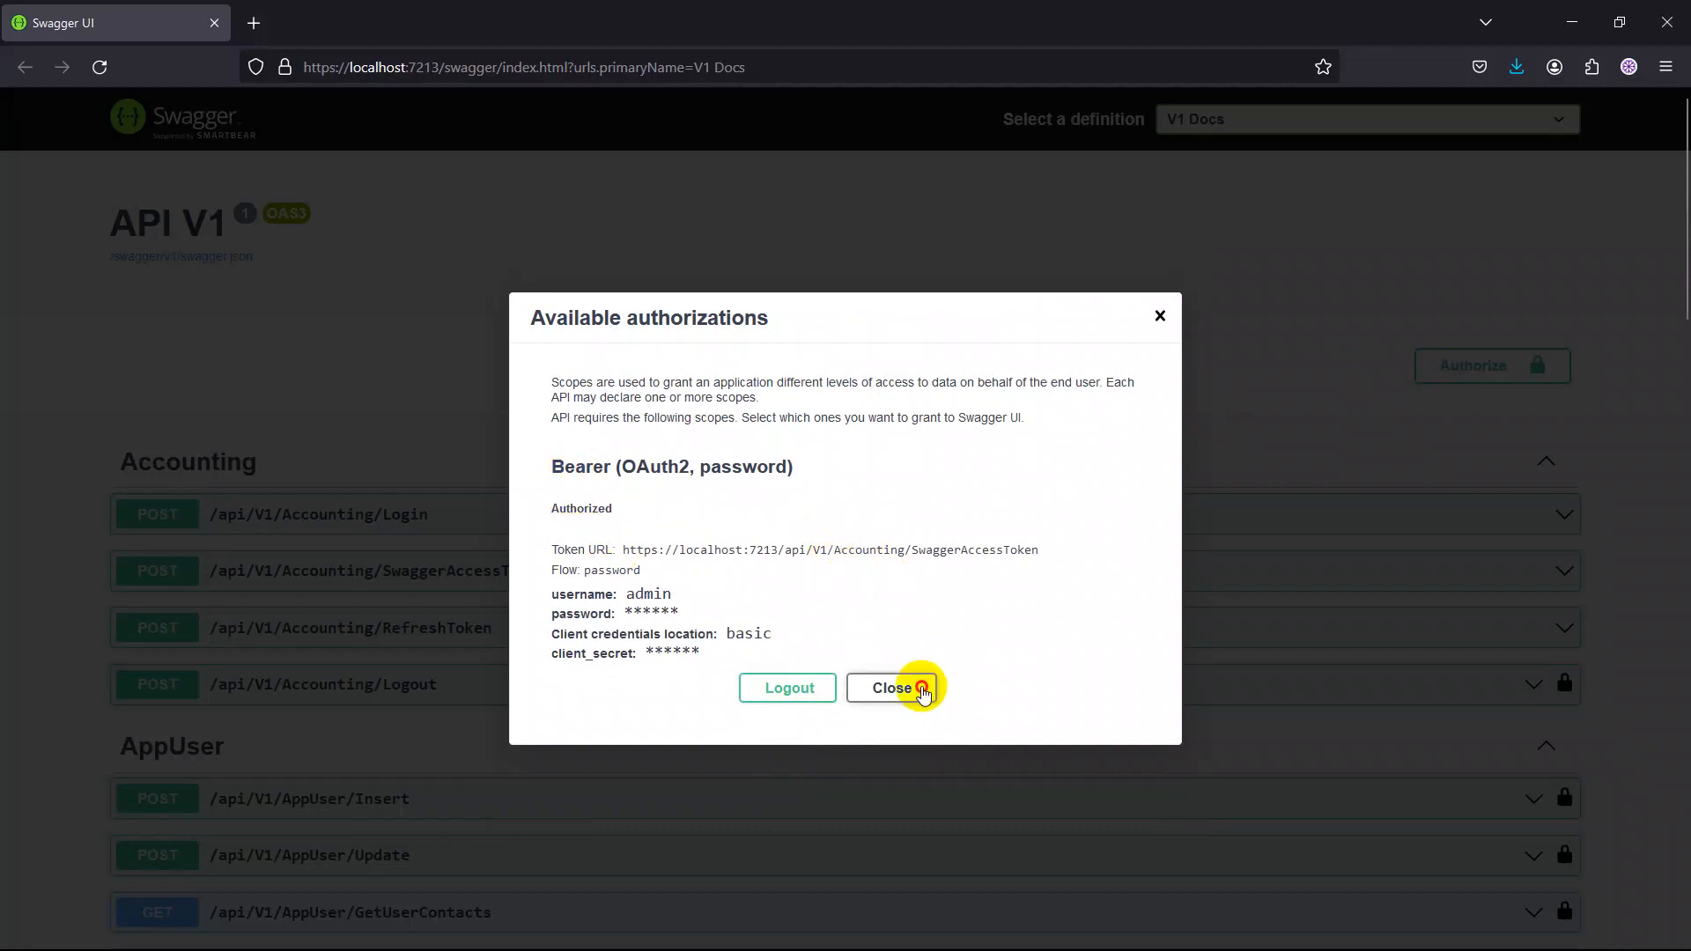
pyautogui.click(922, 694)
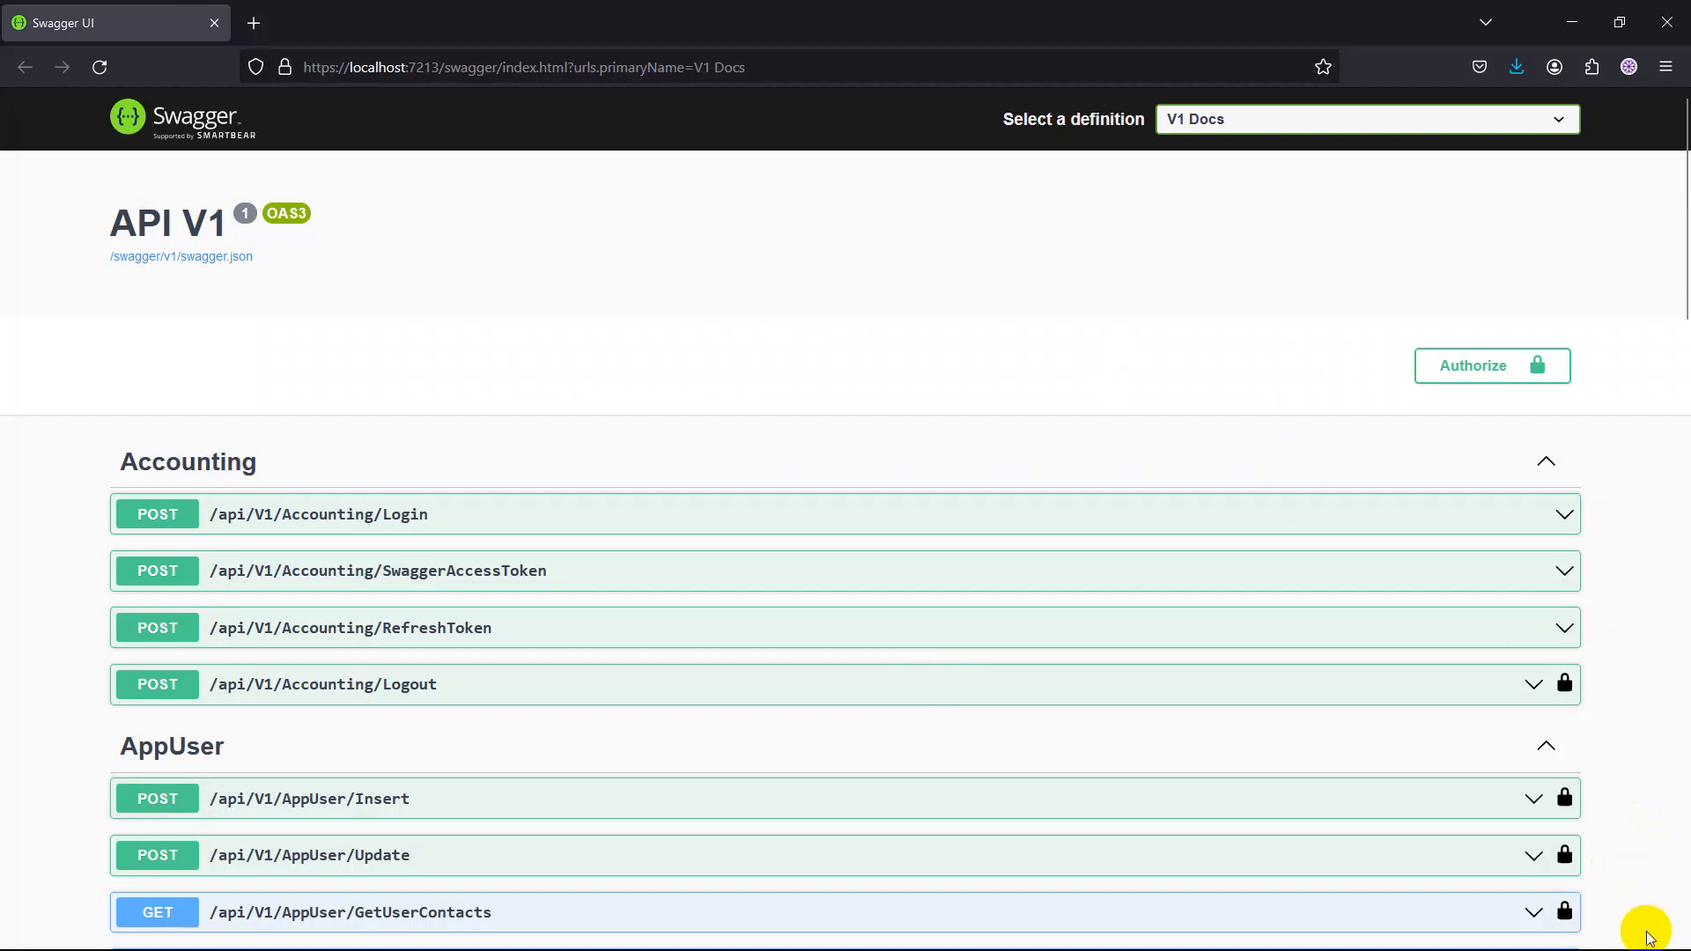
# Expand the /api/V1/AppUser/UserReport endpoint and enable its request body for trying out.
pyautogui.scroll(-5, 1575, 455)
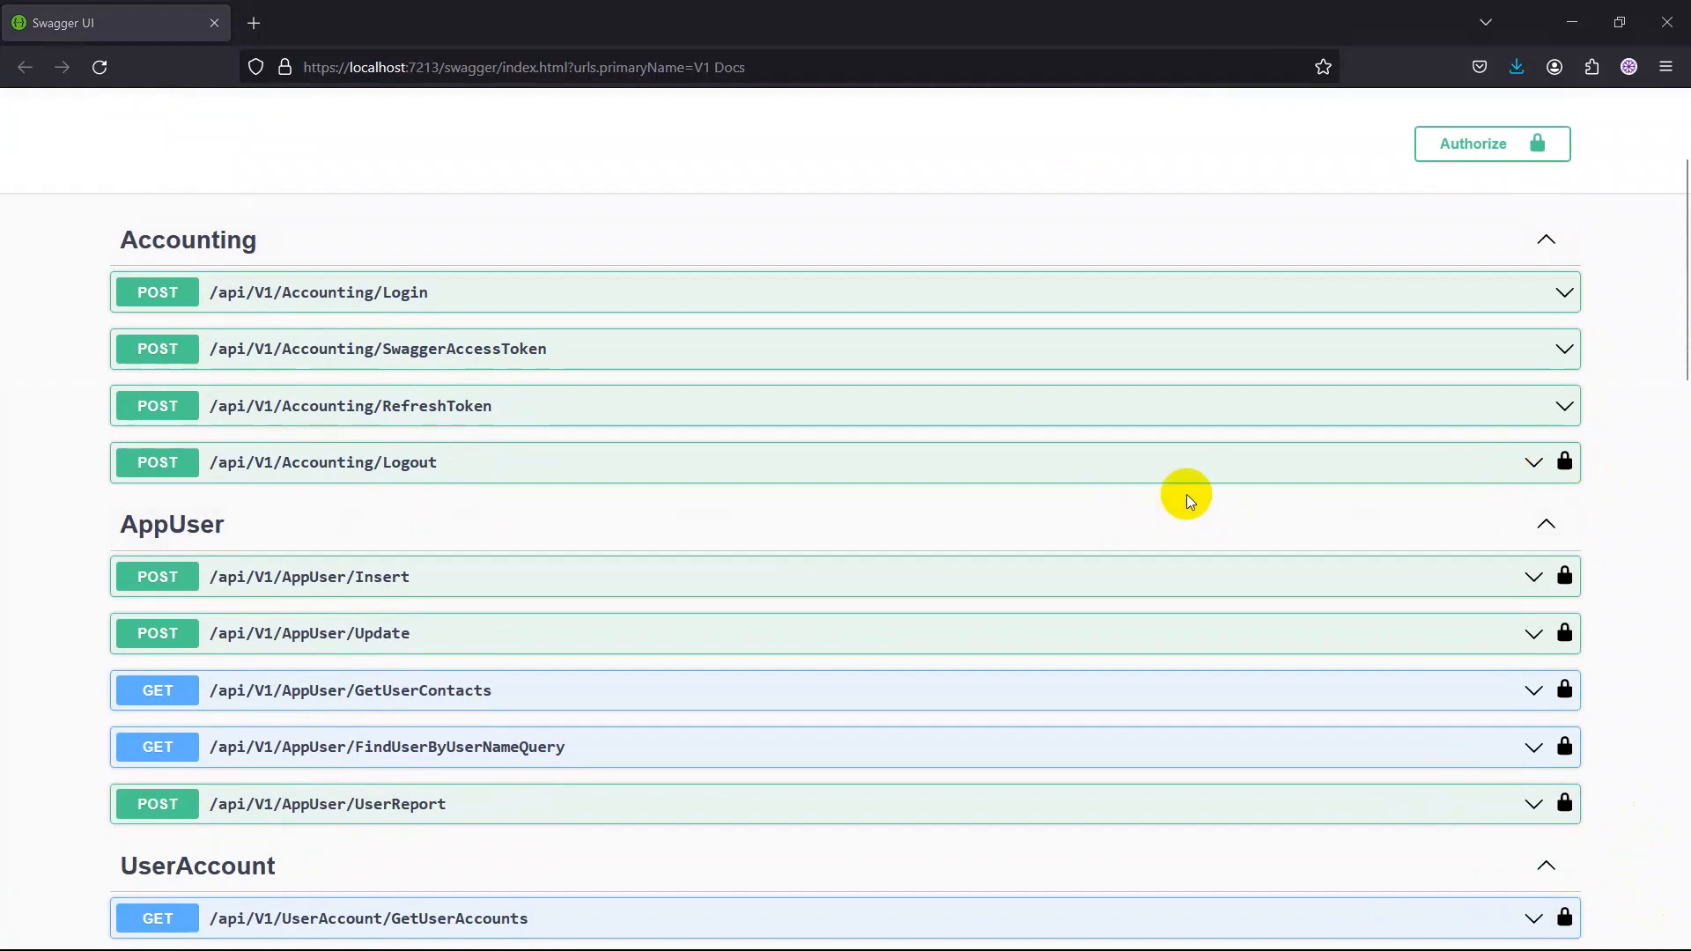
pyautogui.scroll(-2, 1185, 494)
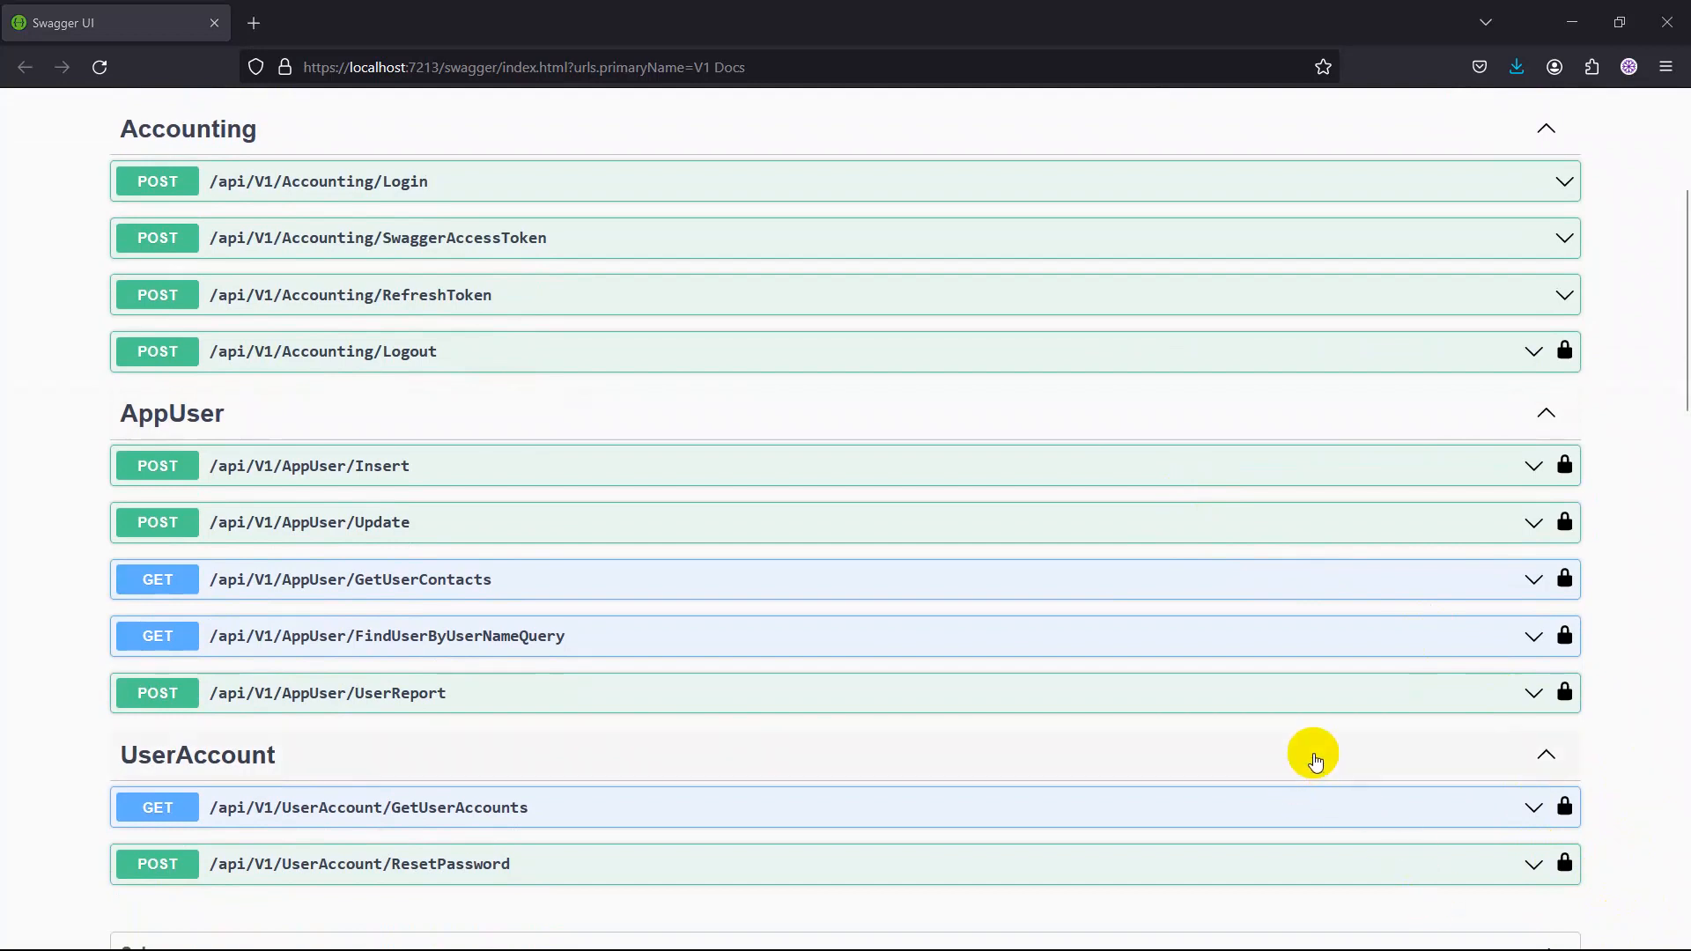
pyautogui.click(1545, 698)
pyautogui.scroll(-1, 1013, 720)
pyautogui.scroll(-3, 1013, 720)
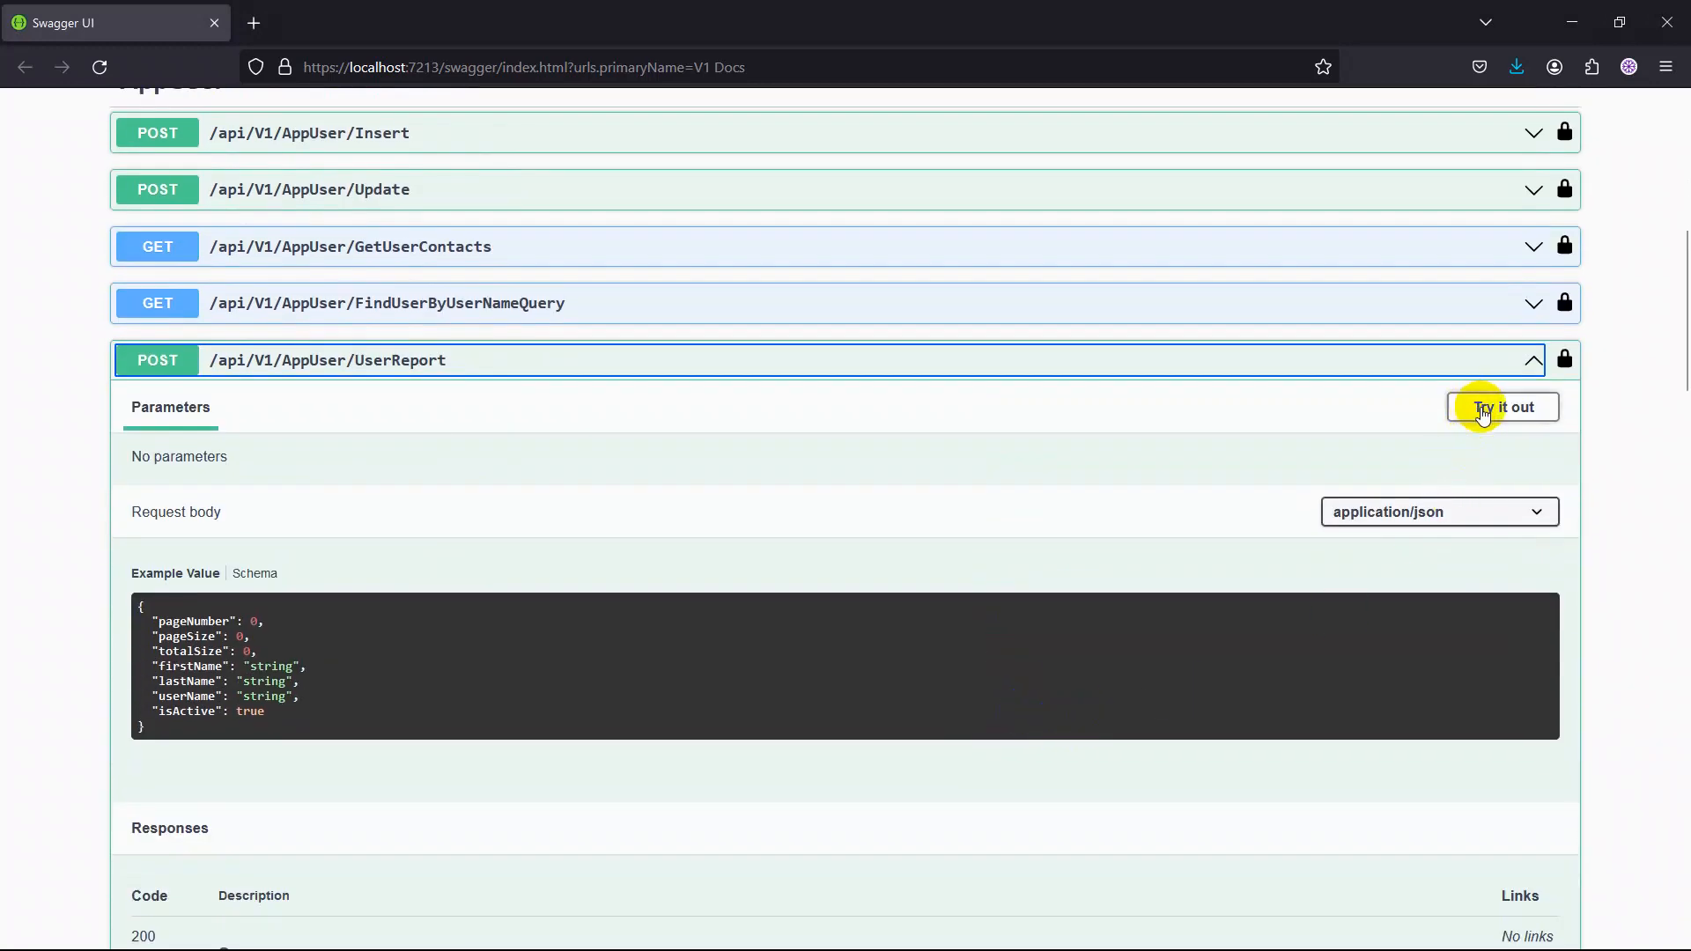
pyautogui.click(1482, 410)
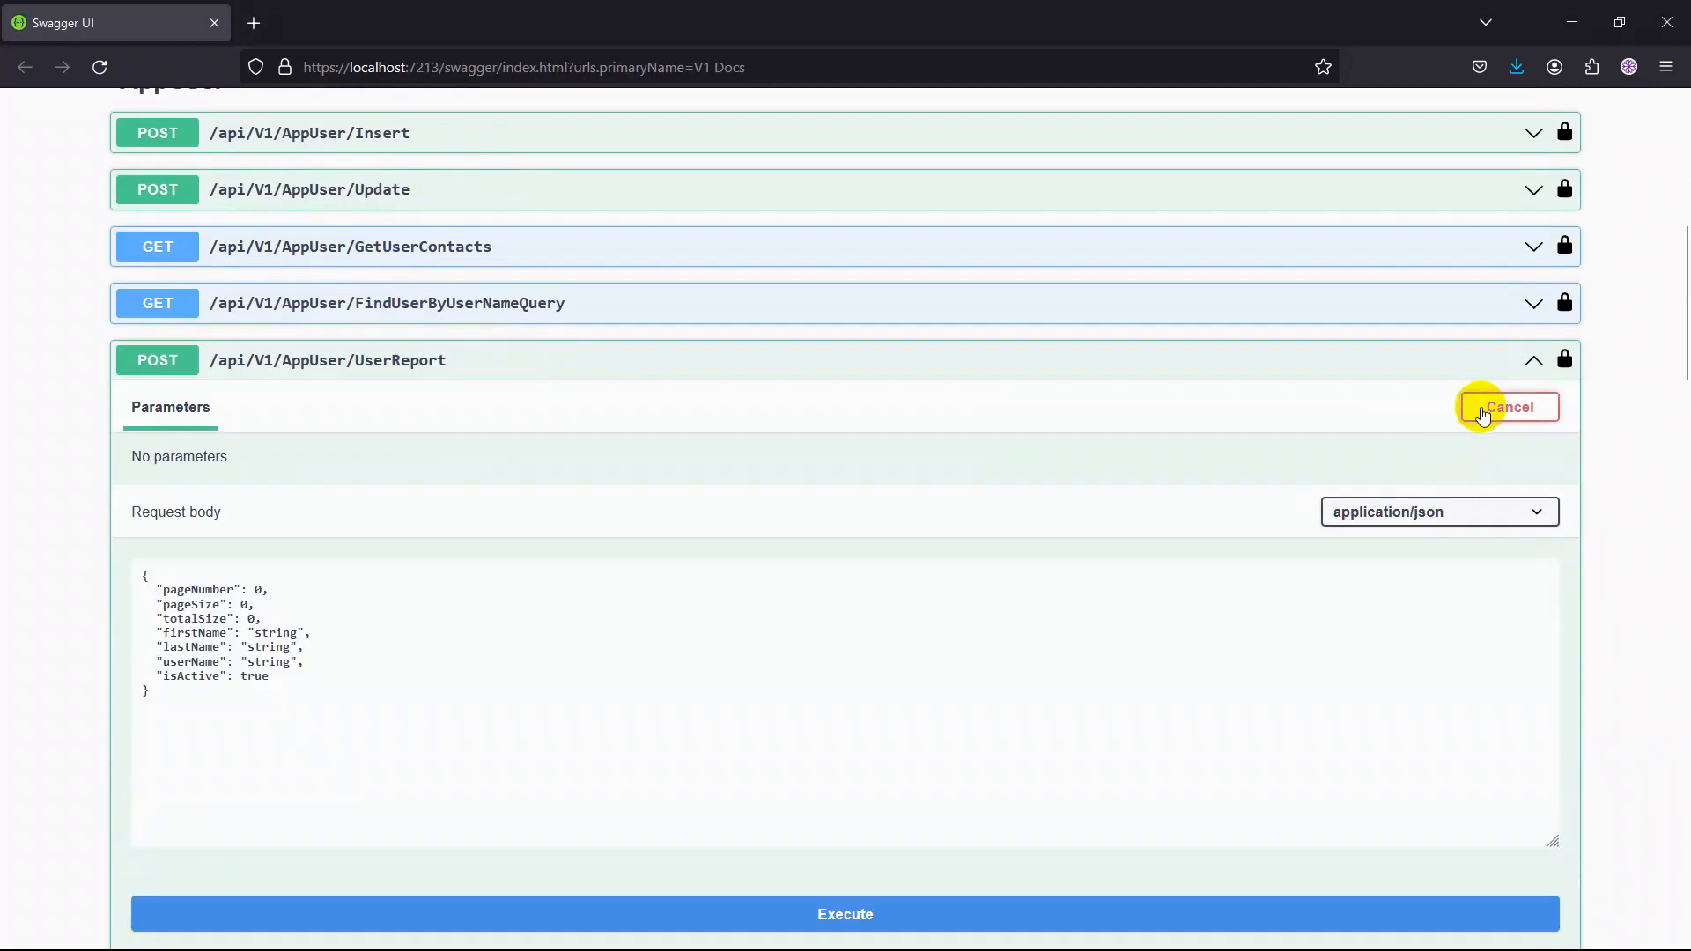
pyautogui.scroll(-3, 706, 547)
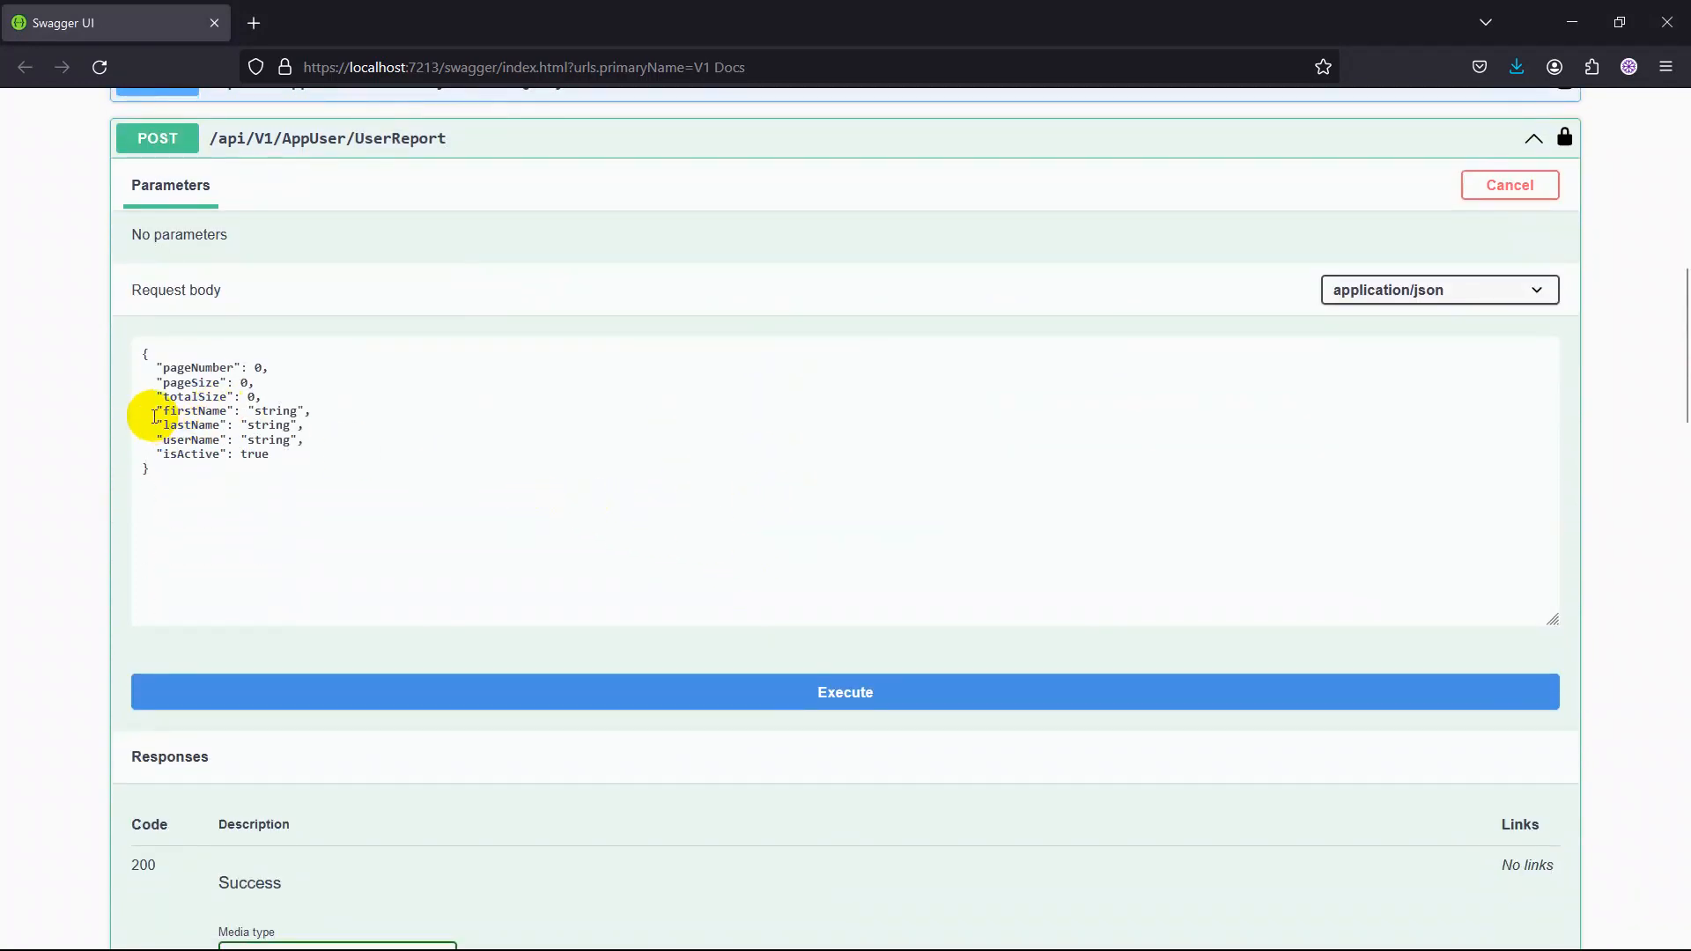
# Remove firstName, lastName, userName and isActive from the UserReport request body, and set pageNumber to 1 and pageSize to 10.
pyautogui.moveTo(153, 412); pyautogui.dragTo(297, 456)
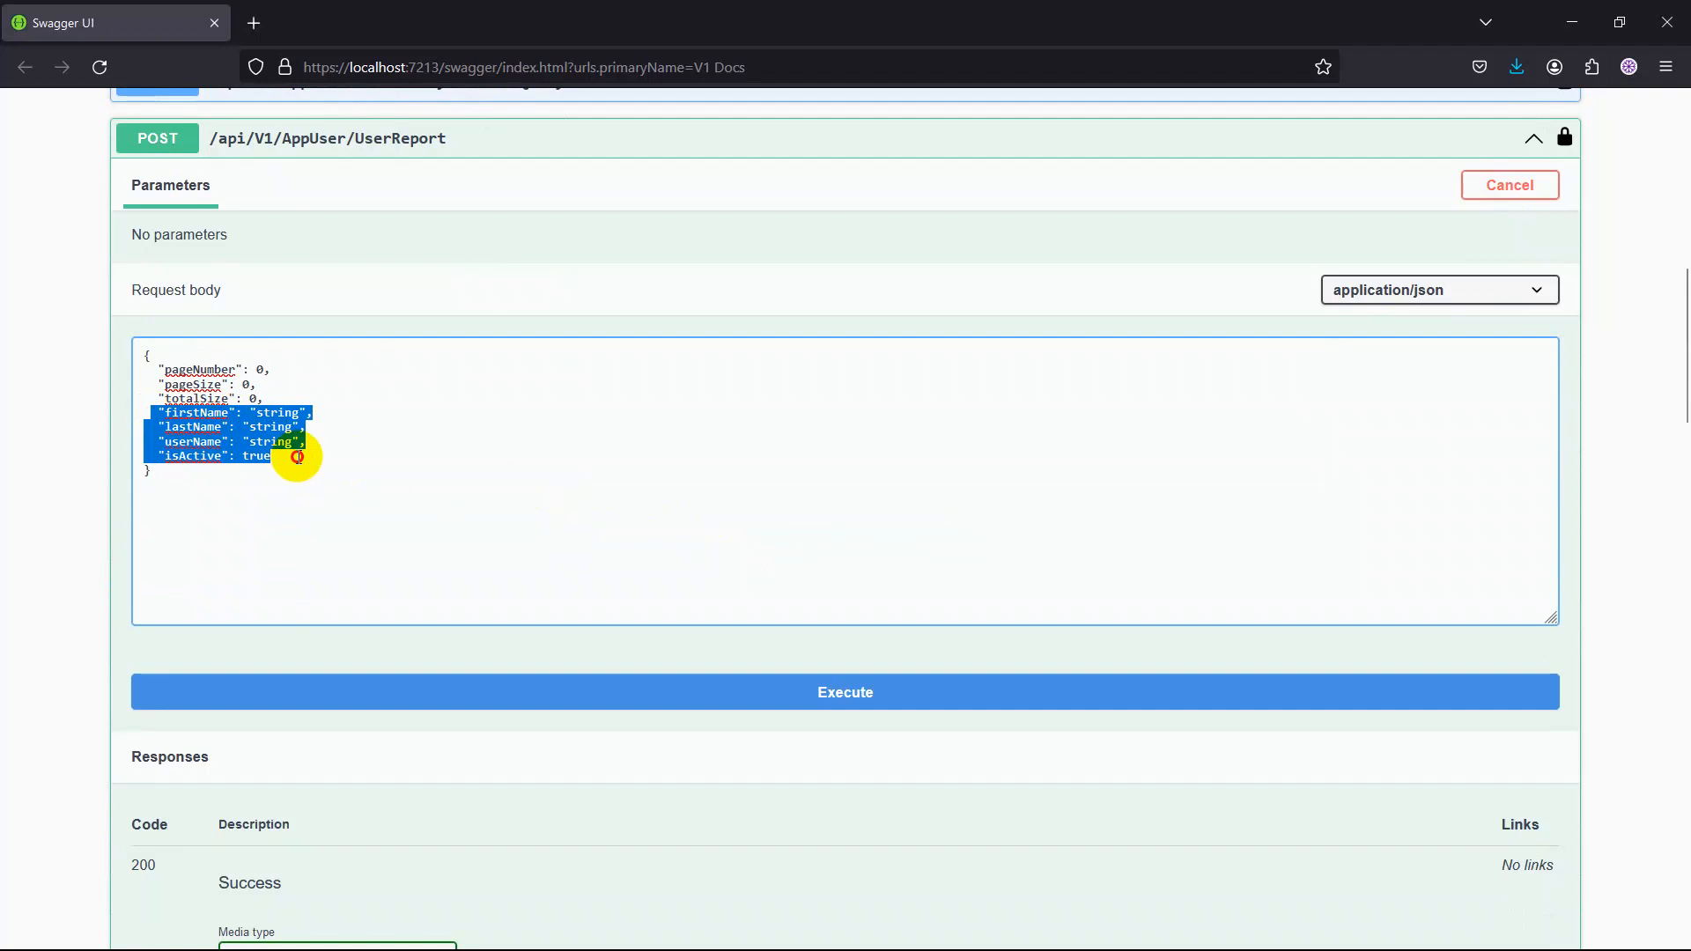
pyautogui.press('BackSpace')
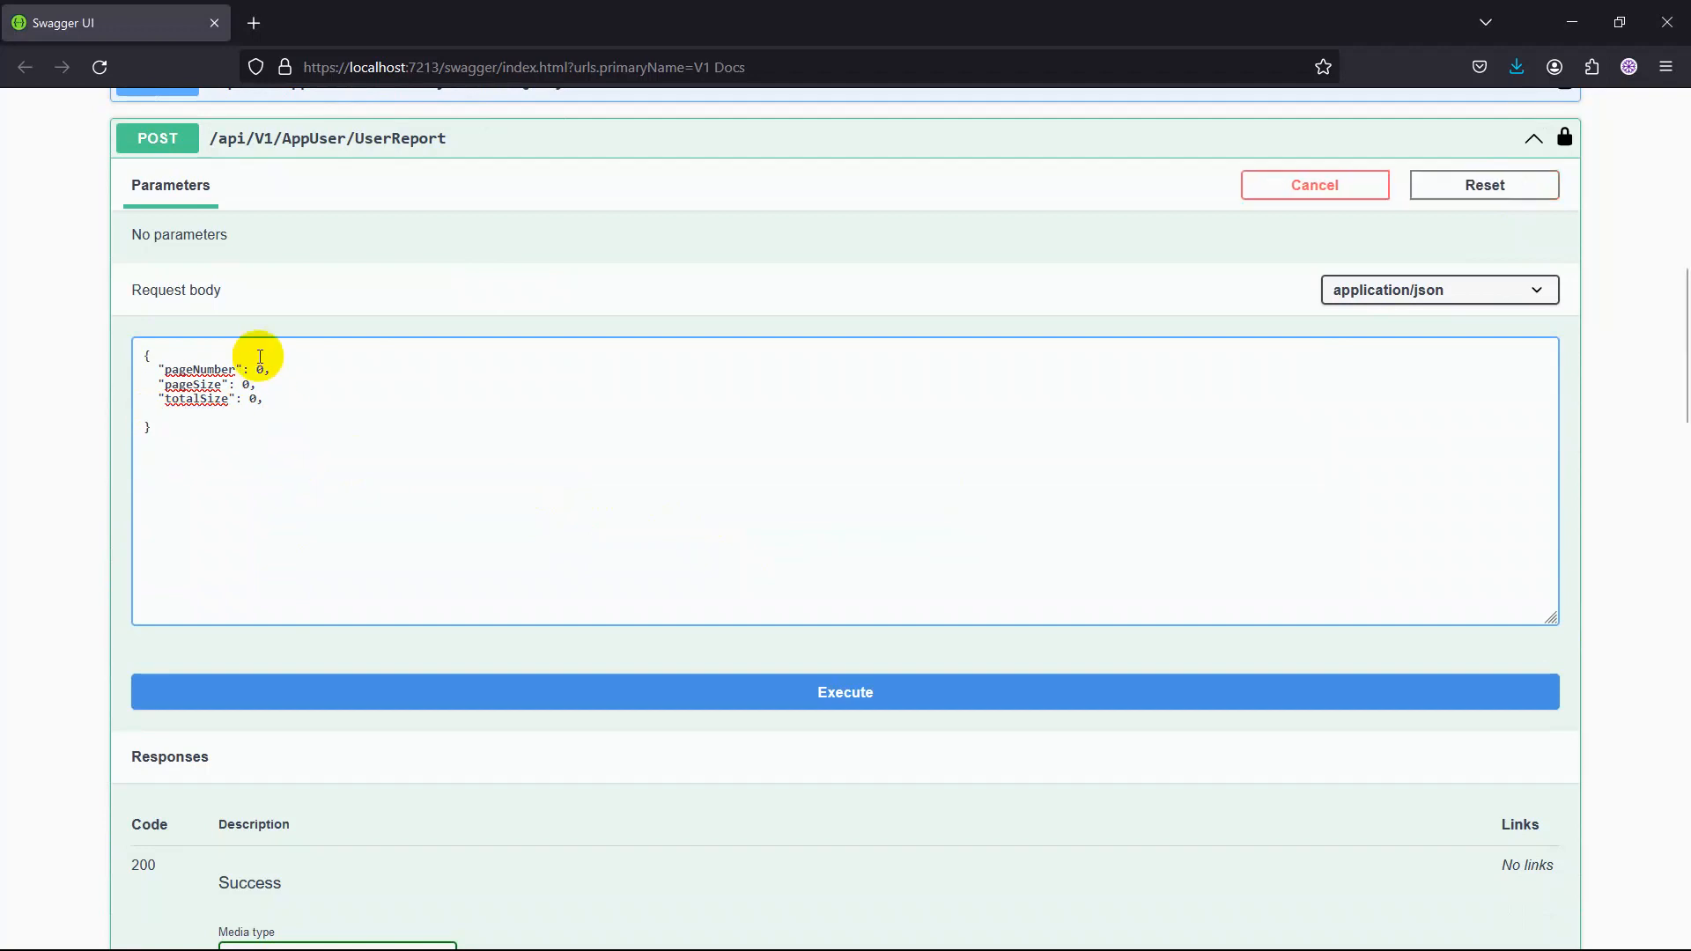
pyautogui.doubleClick(260, 370)
pyautogui.write('1')
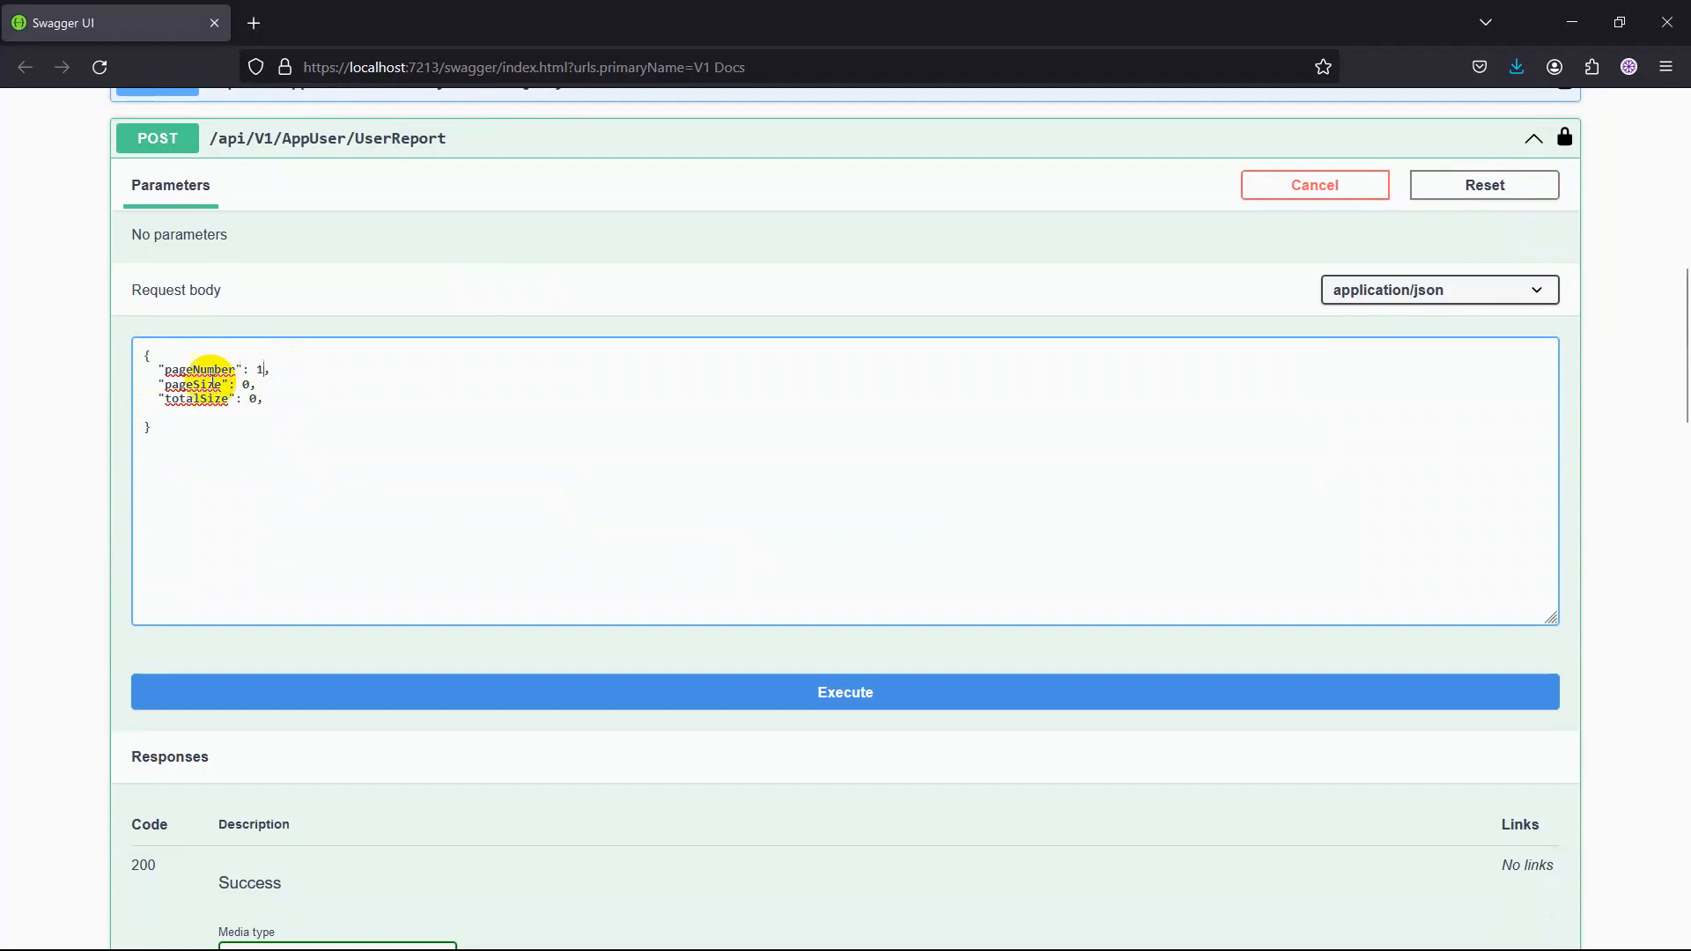
pyautogui.click(241, 386)
pyautogui.doubleClick(244, 386)
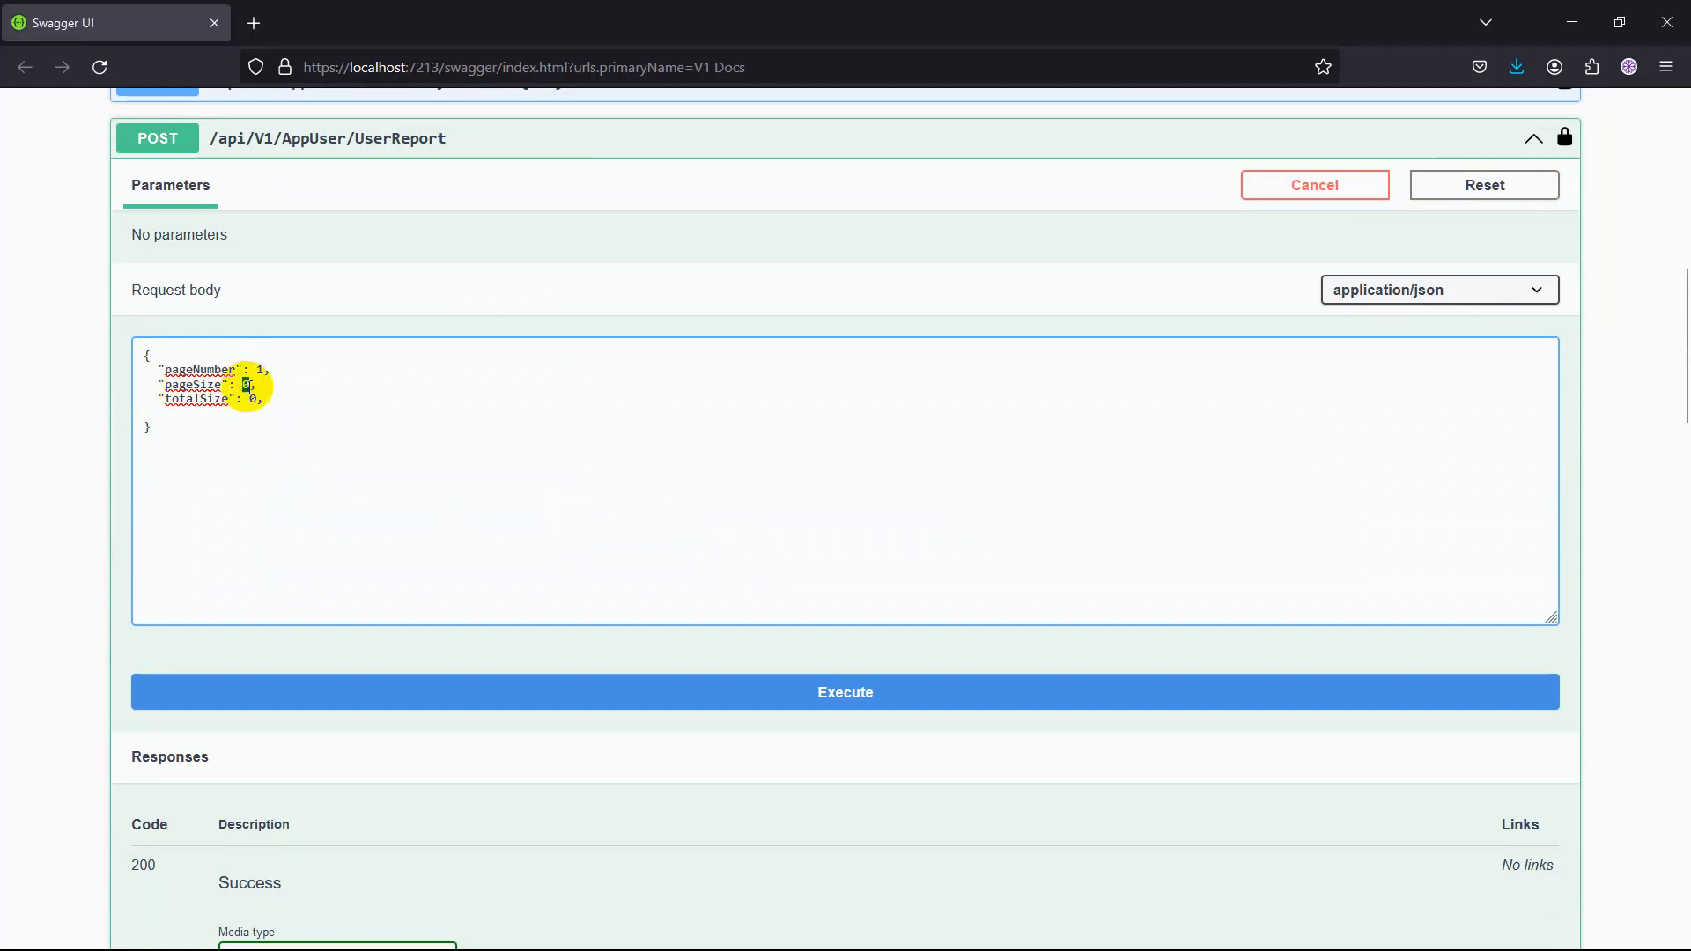
pyautogui.write('10')
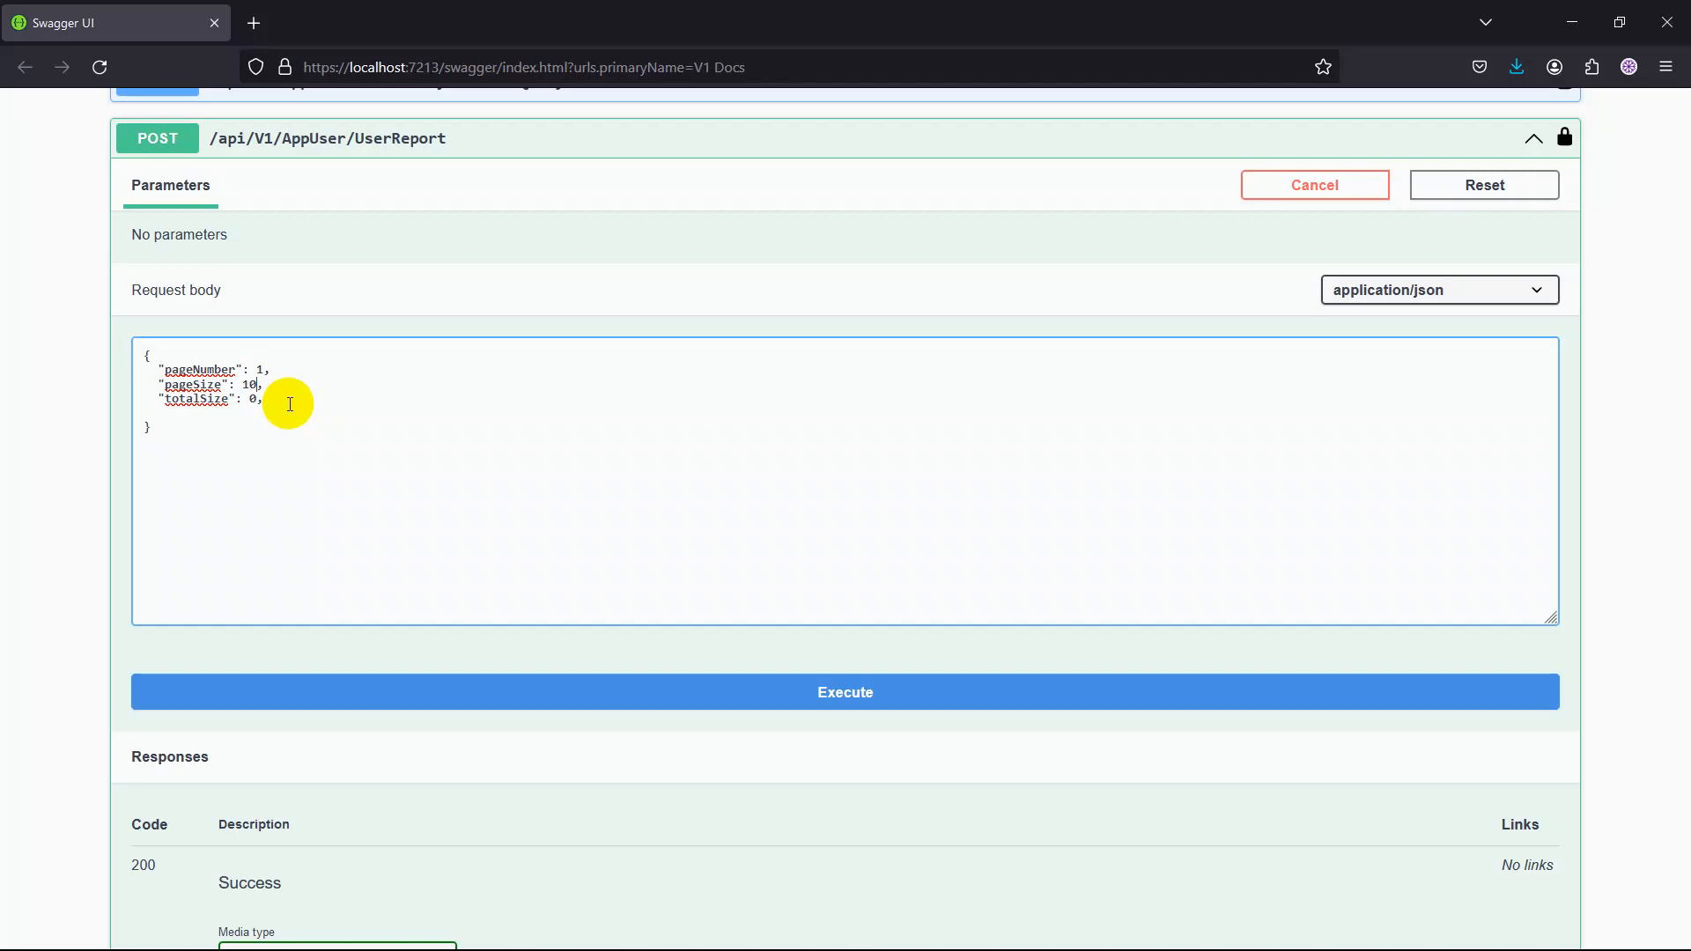
# Execute the UserReport request and examine its server response and the example value for code 200.
pyautogui.moveTo(166, 403); pyautogui.dragTo(263, 400)
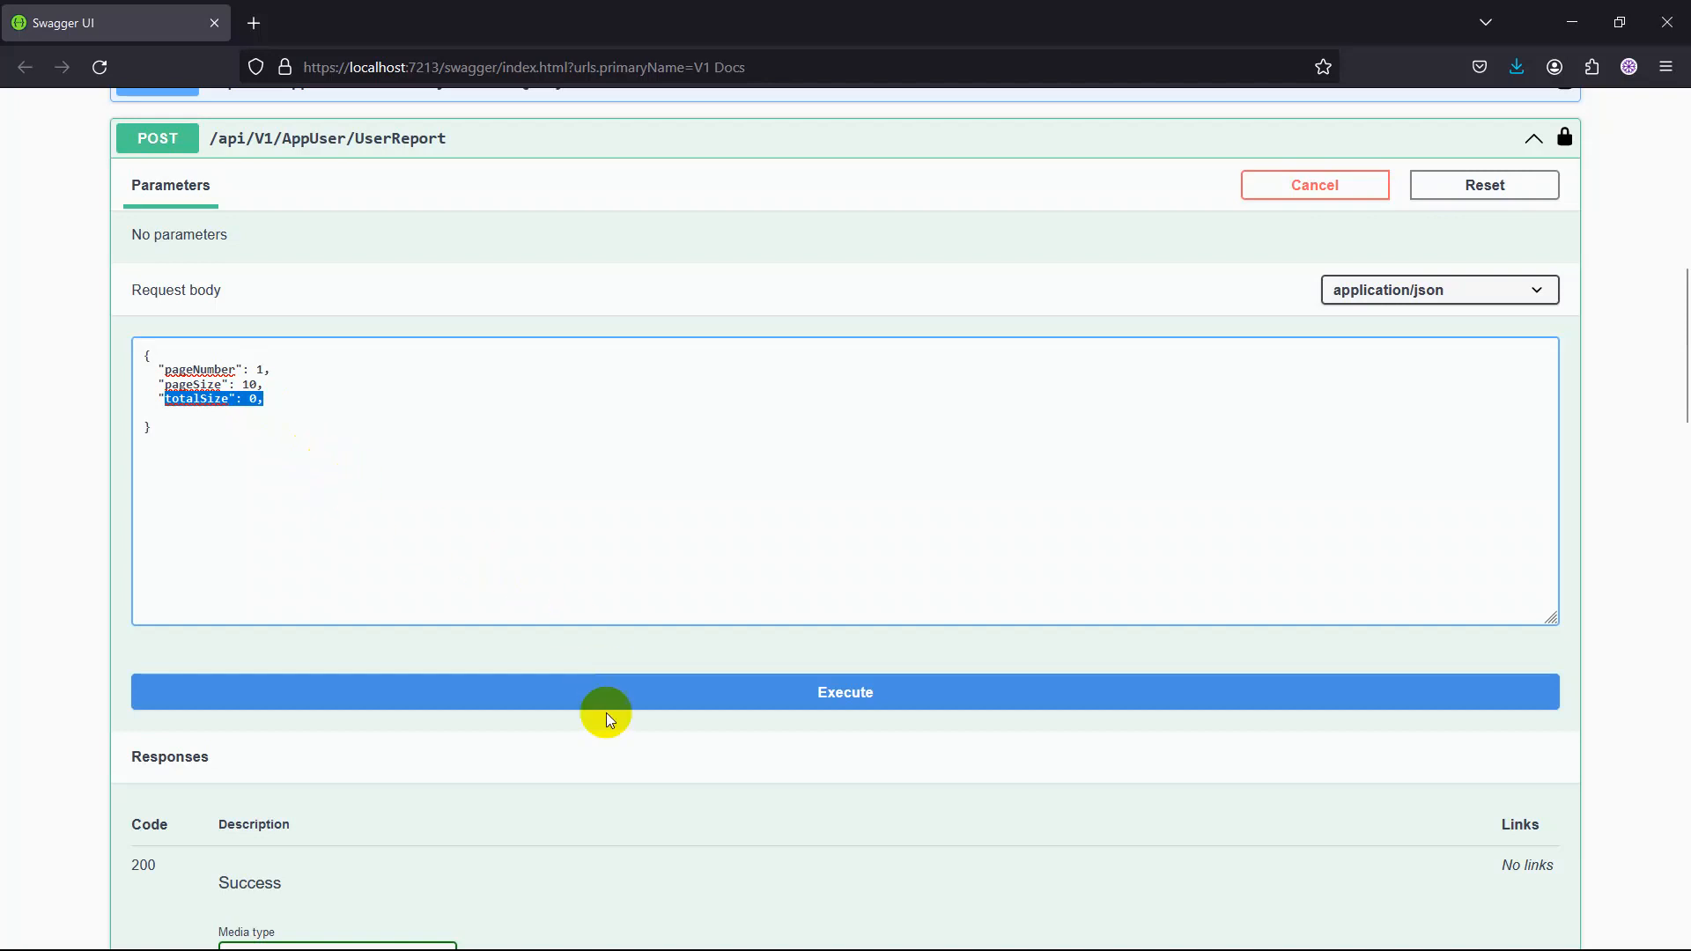
pyautogui.click(856, 701)
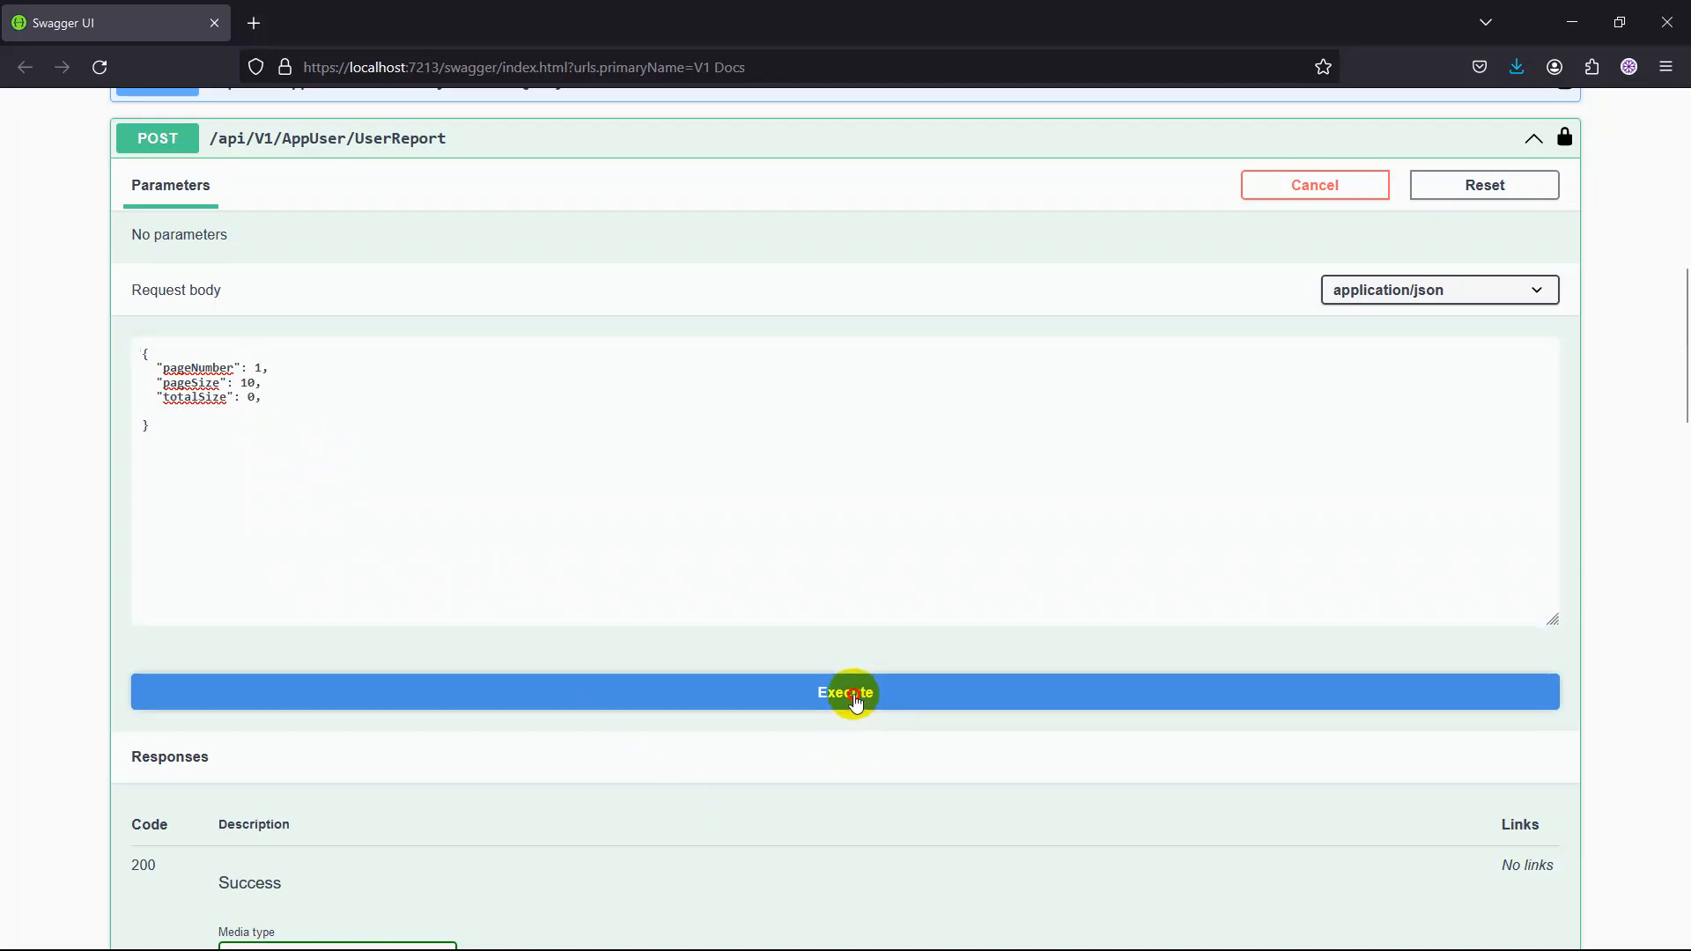
pyautogui.scroll(-3, 62, 641)
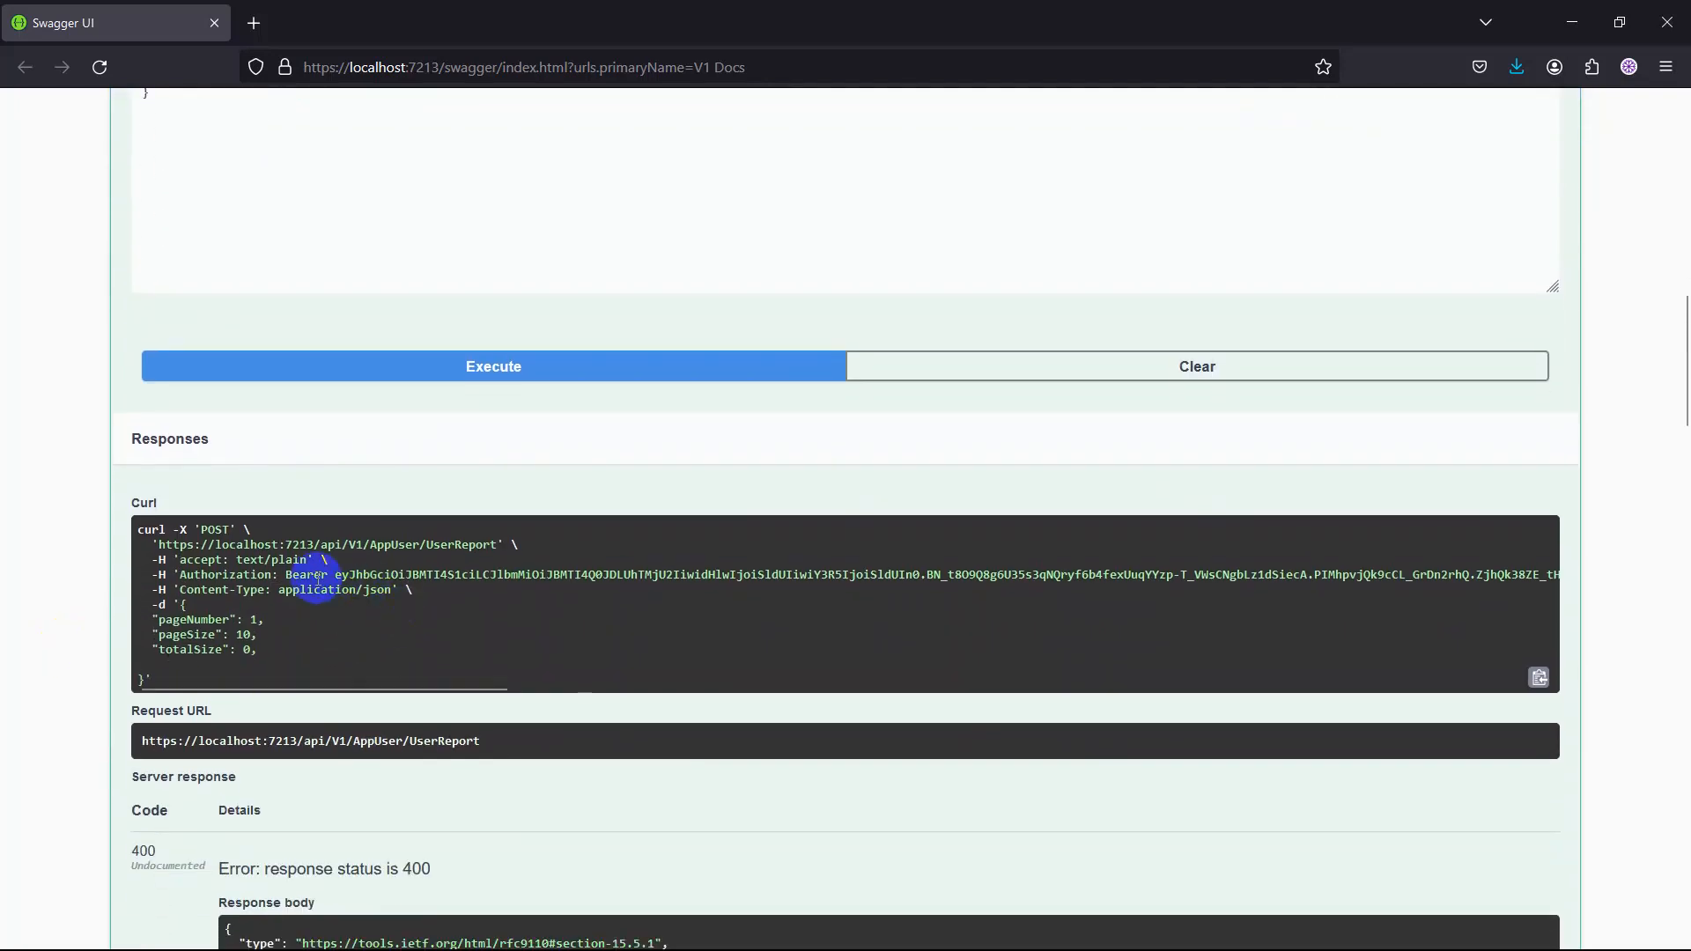
pyautogui.scroll(-3, 301, 577)
pyautogui.scroll(-1, 301, 578)
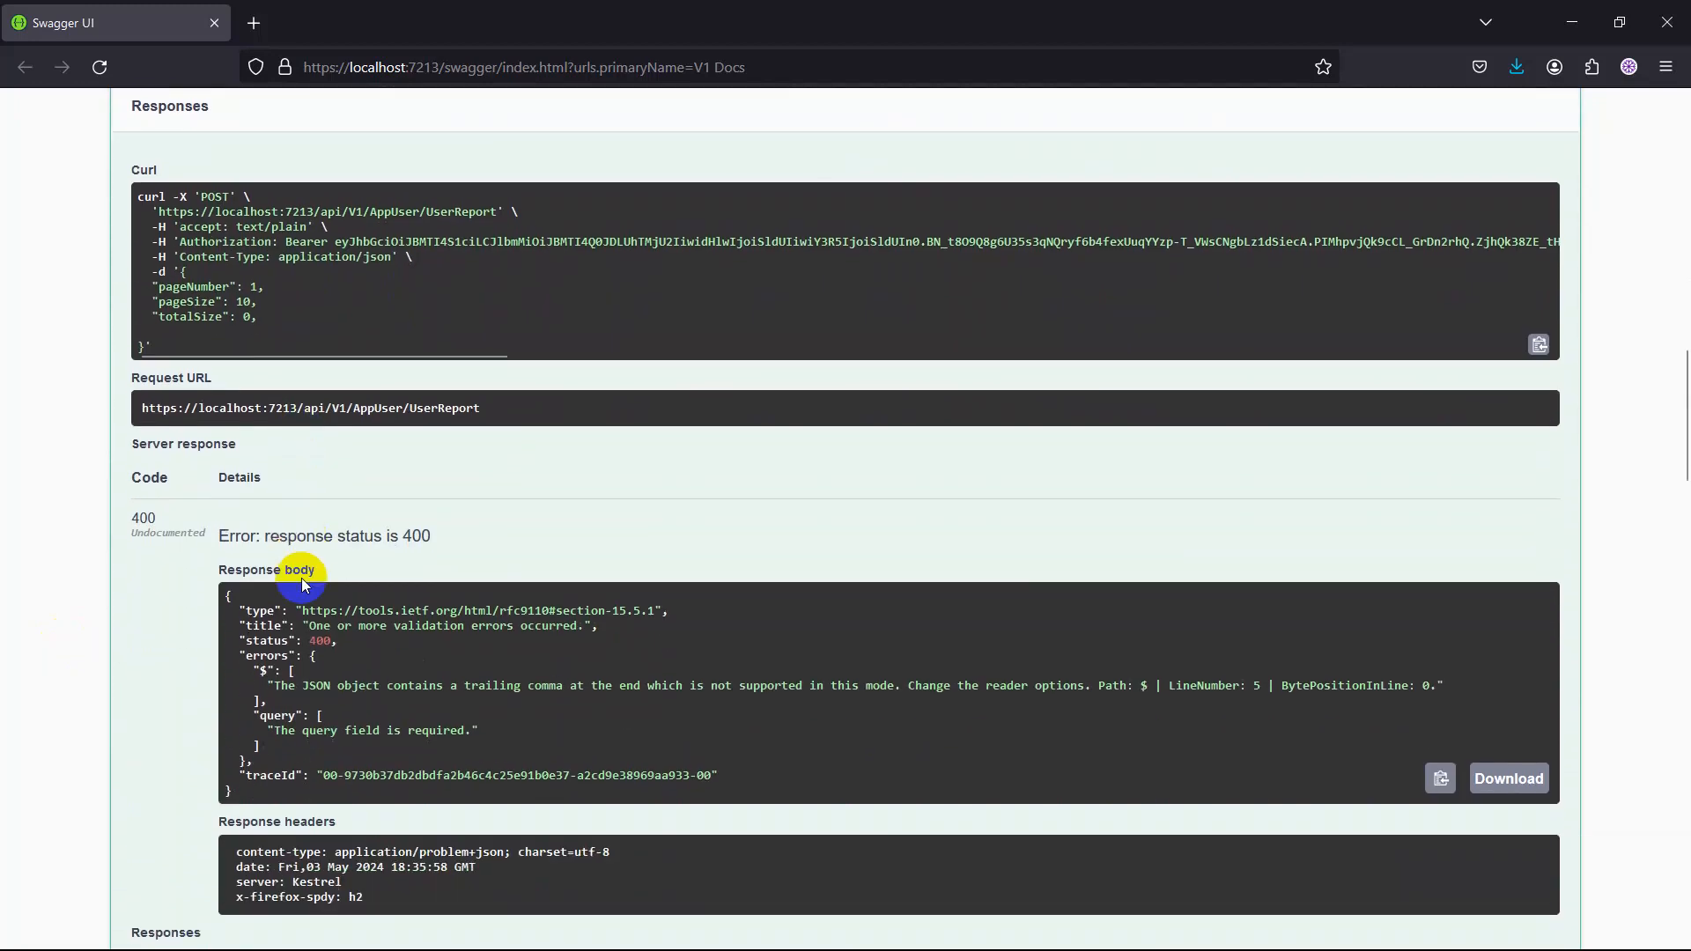
pyautogui.click(355, 631)
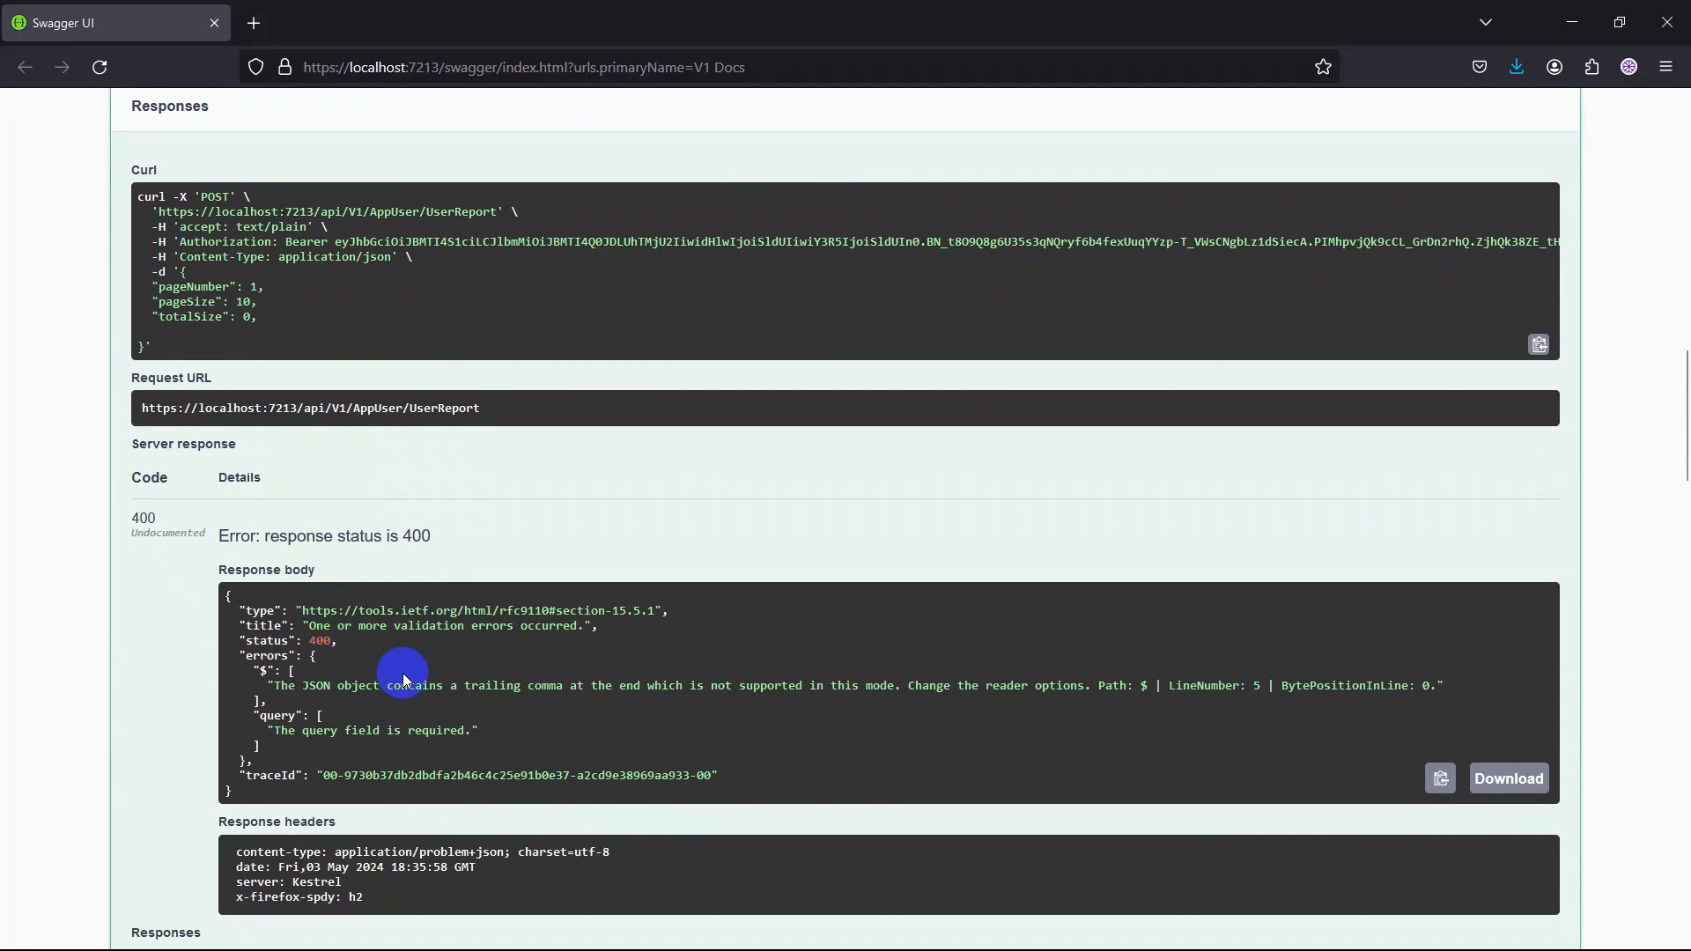
pyautogui.scroll(-4, 404, 678)
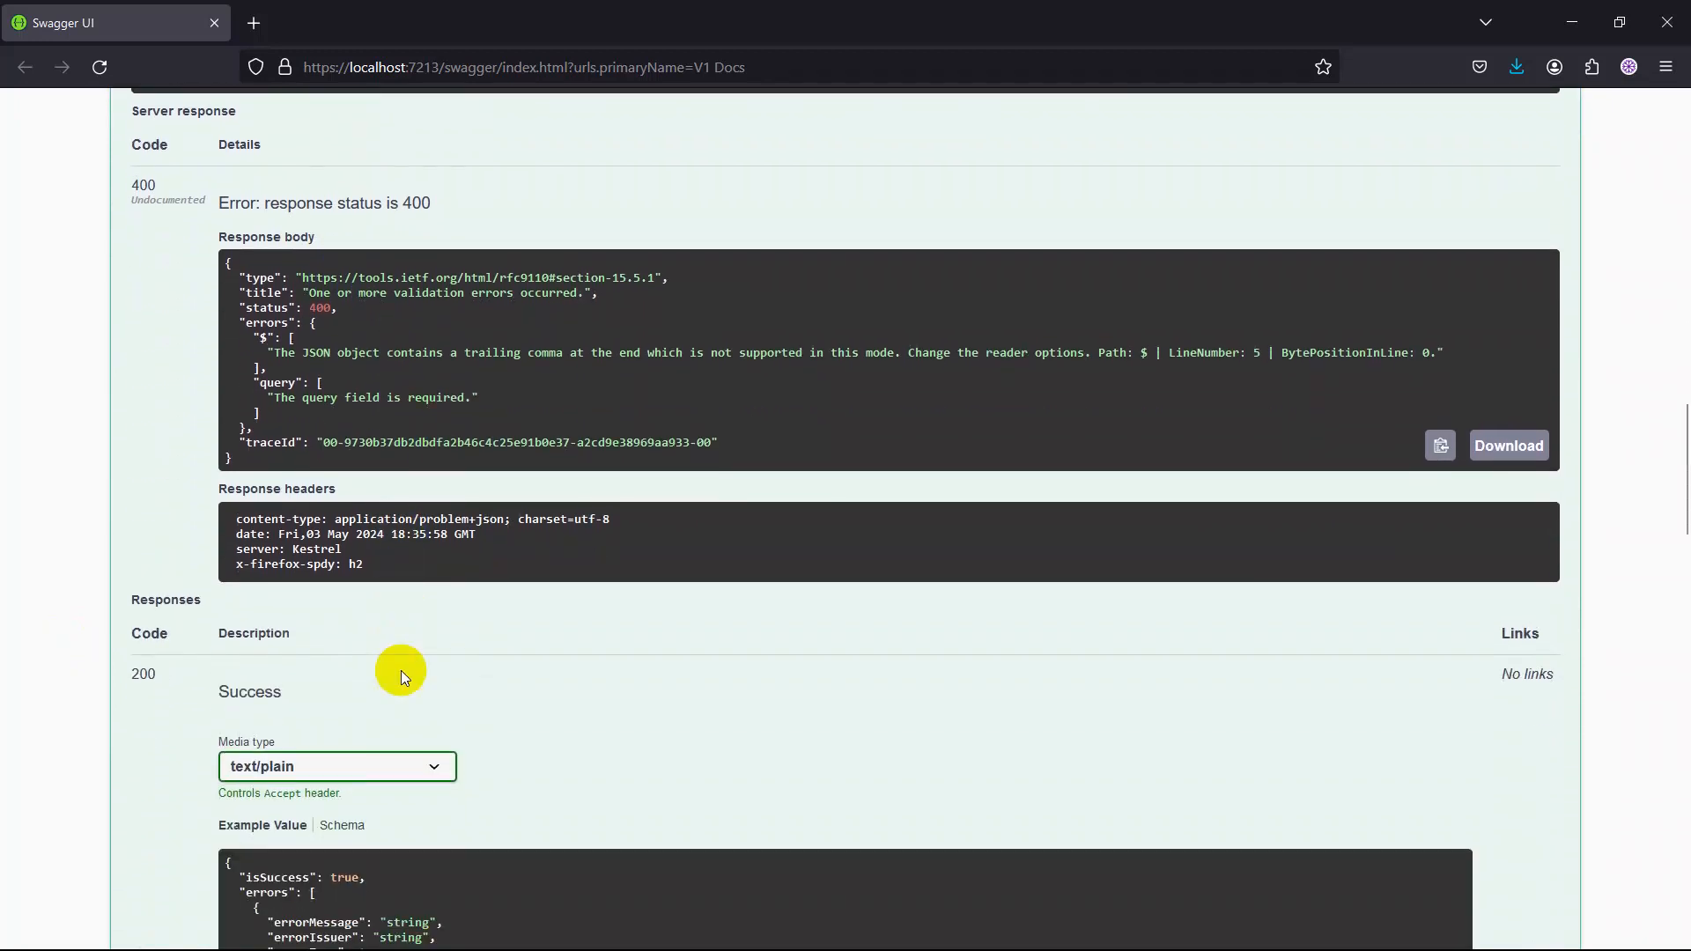
pyautogui.scroll(-2, 402, 671)
pyautogui.scroll(-1, 364, 606)
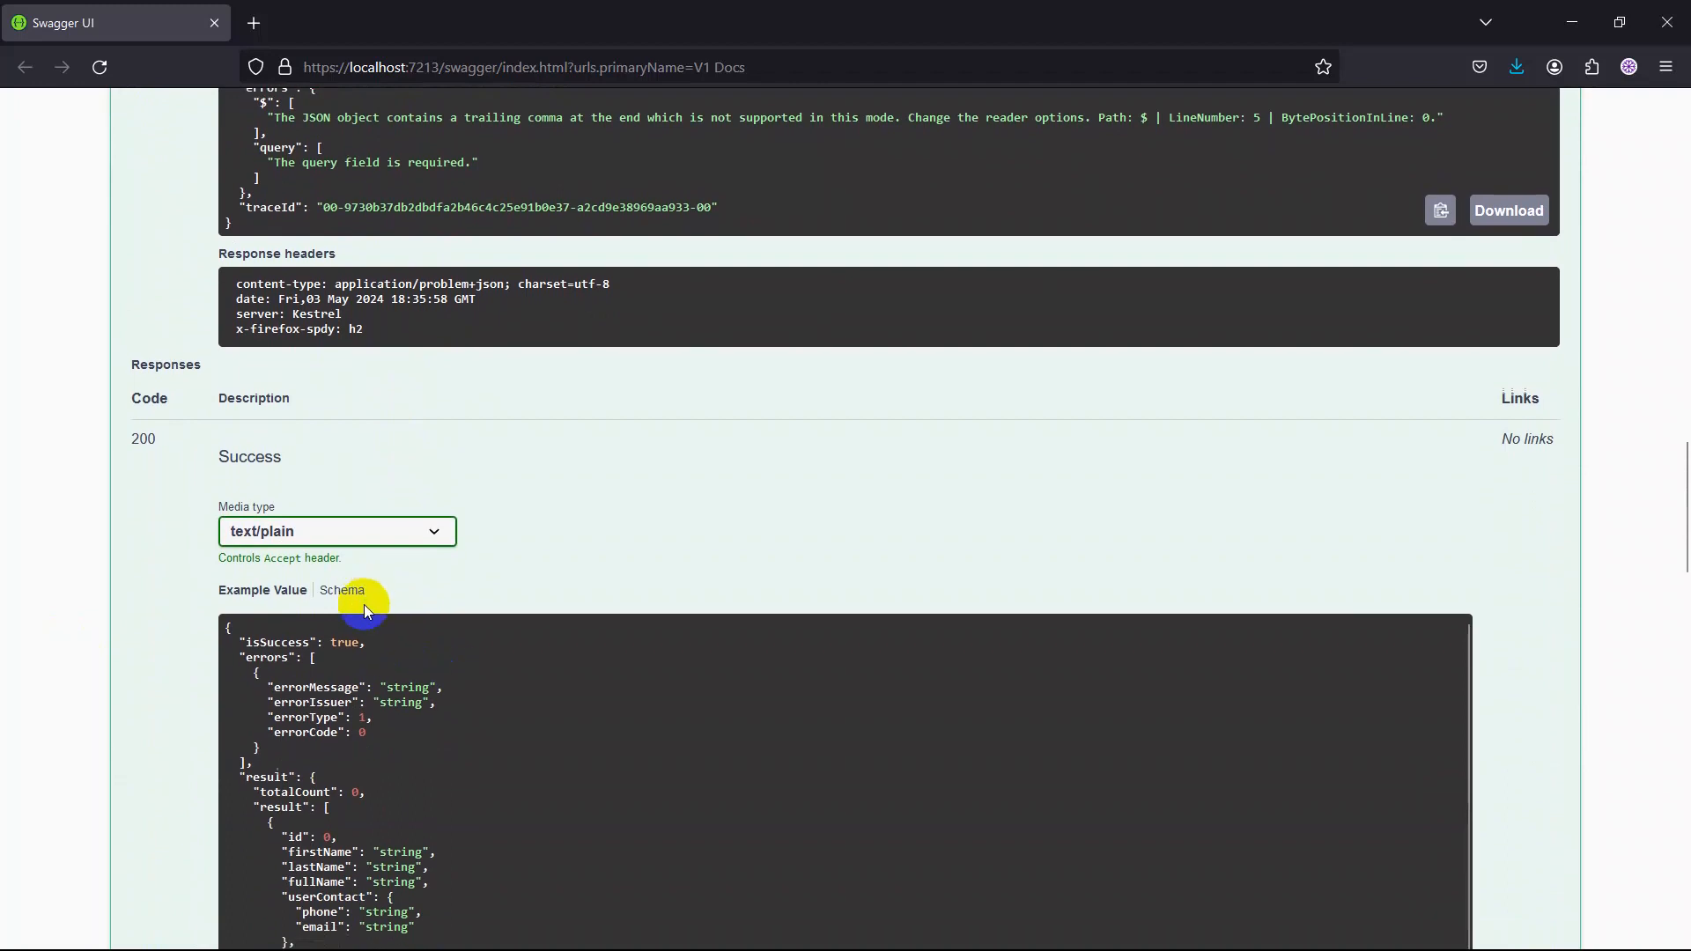
pyautogui.scroll(-4, 364, 606)
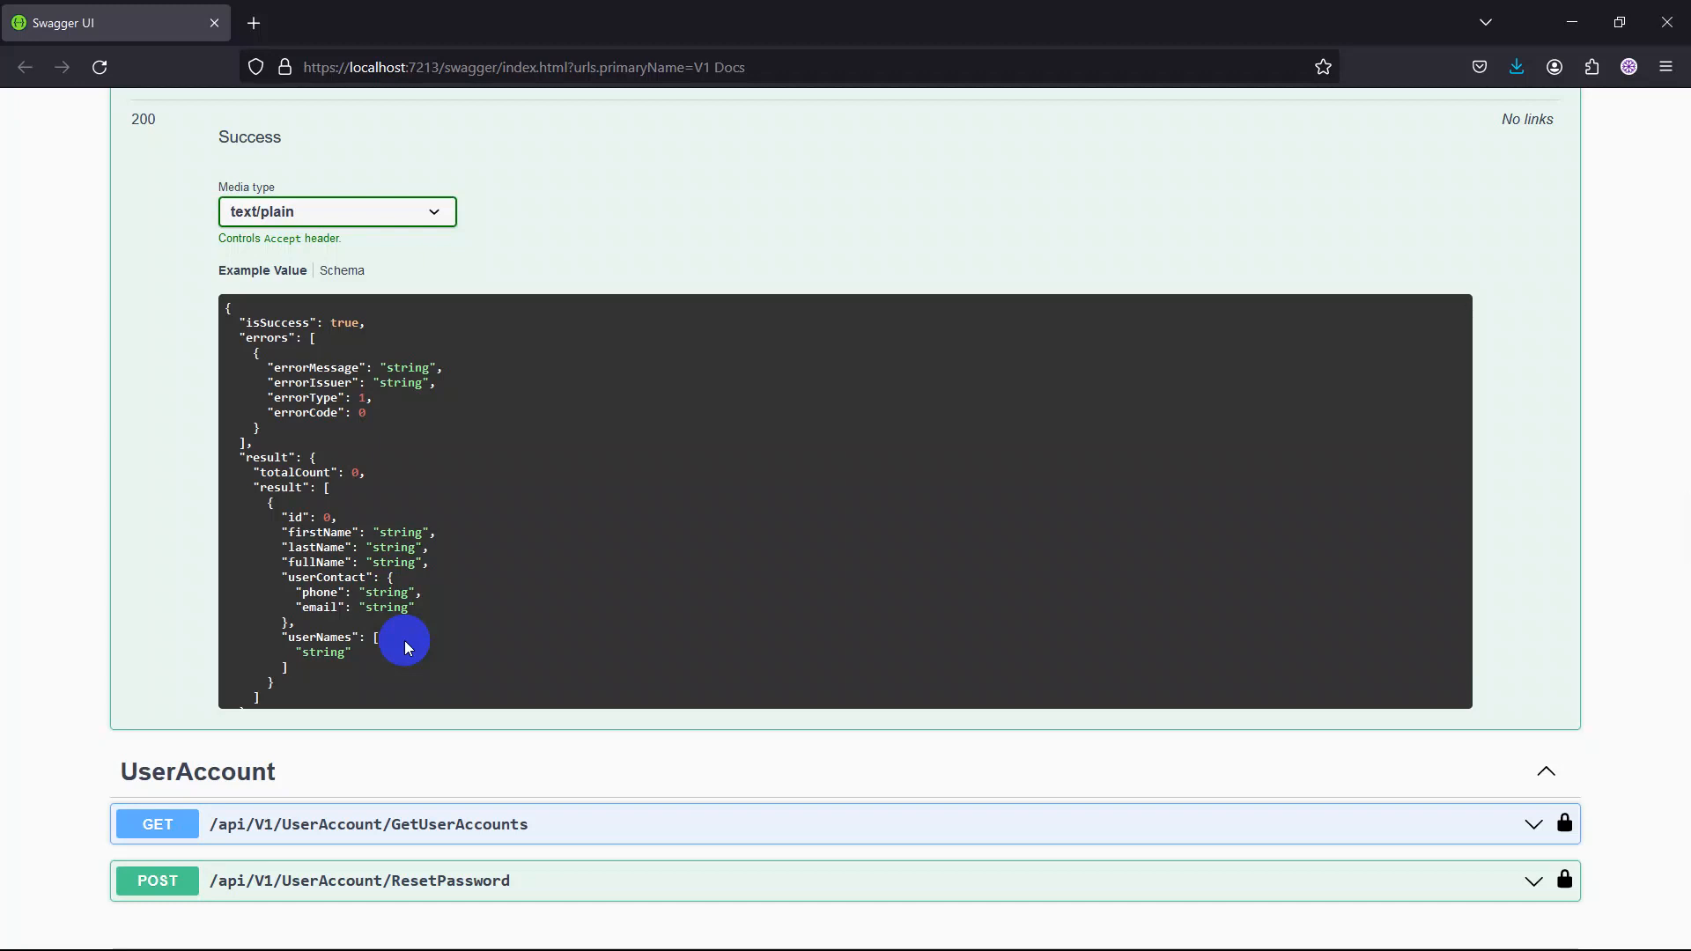
# Return to the Accounting group and expand the /api/V1/Accounting/Login endpoint.
pyautogui.scroll(1, 404, 641)
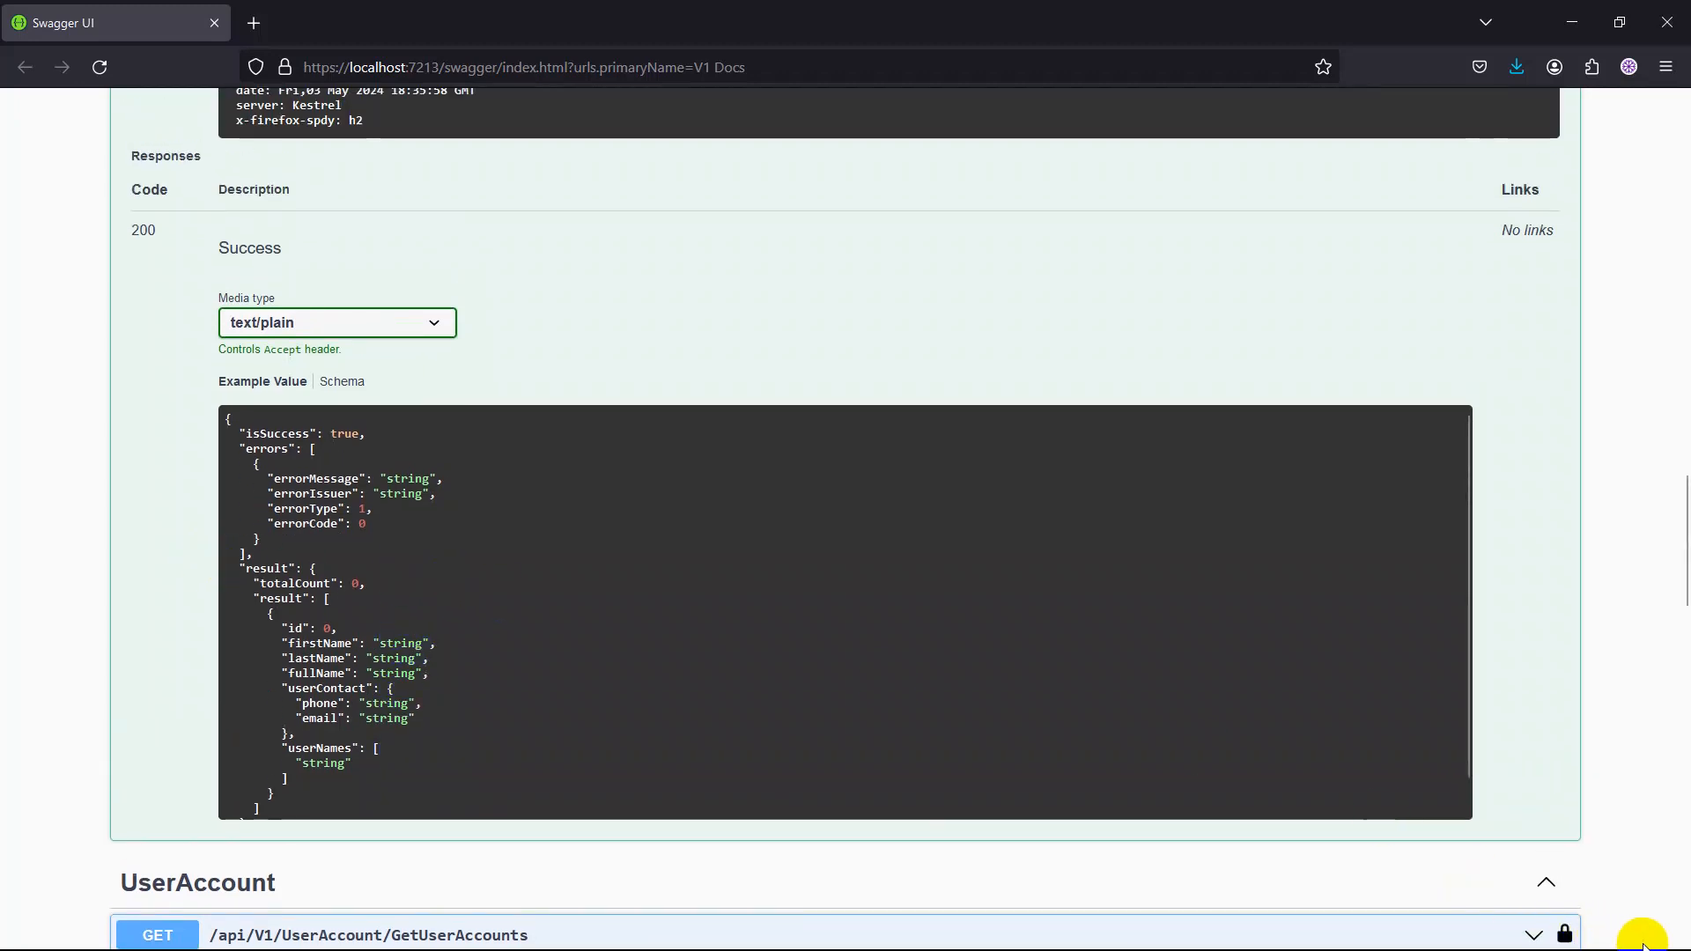
pyautogui.scroll(4, 677, 578)
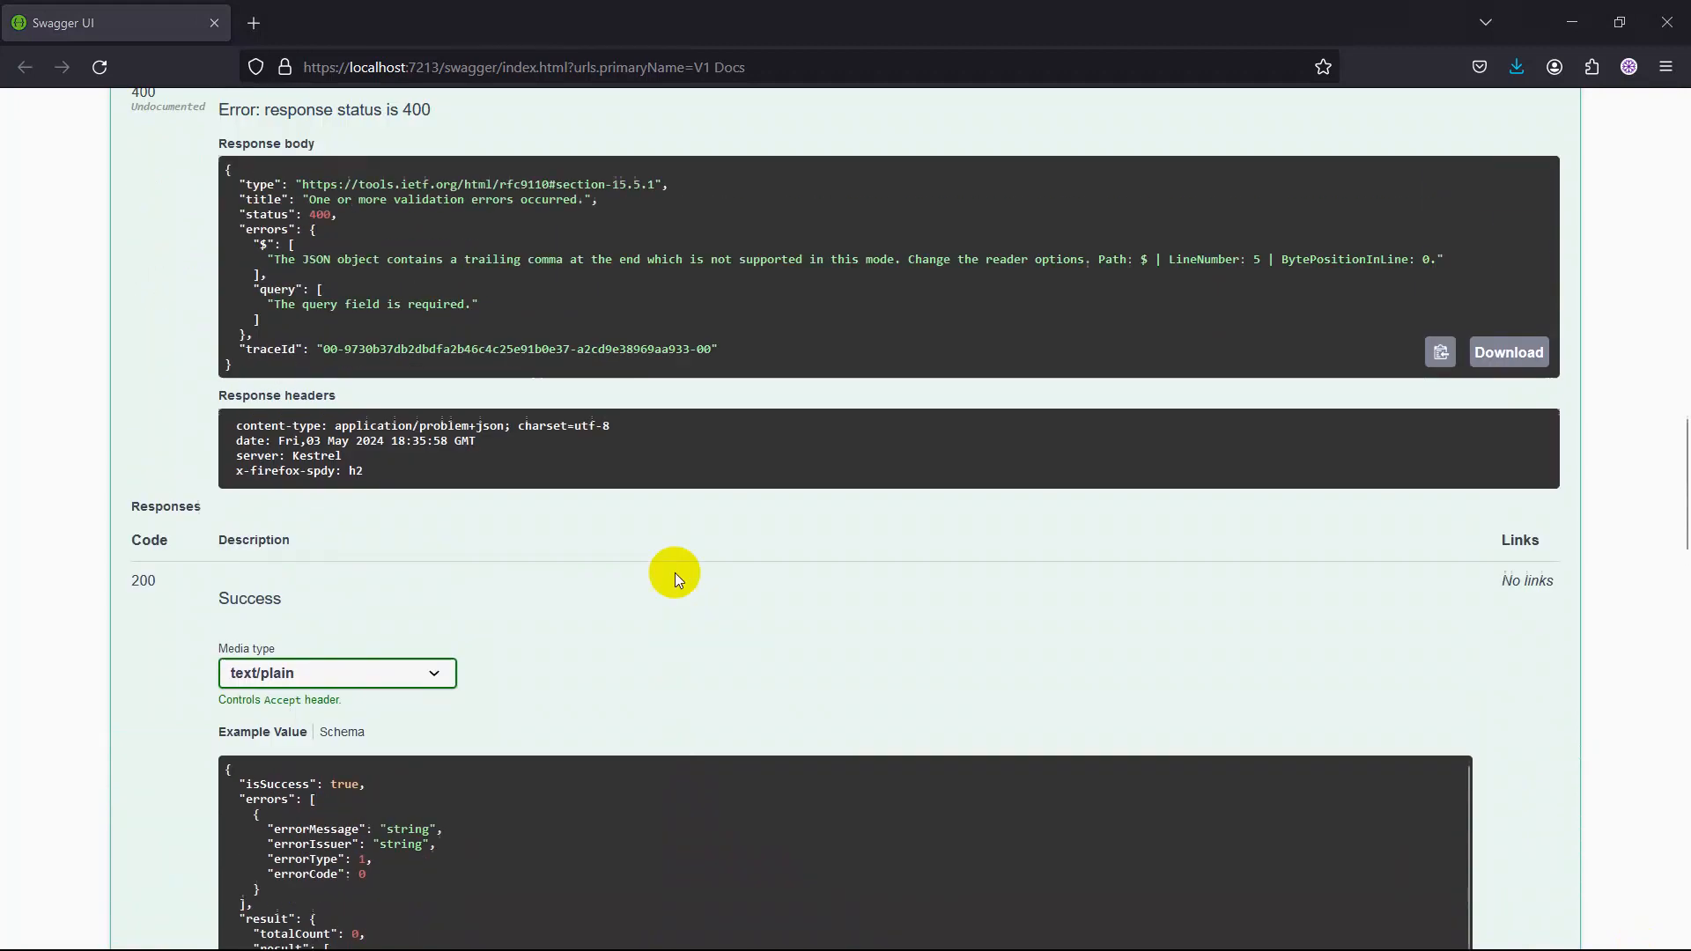
pyautogui.scroll(15, 674, 572)
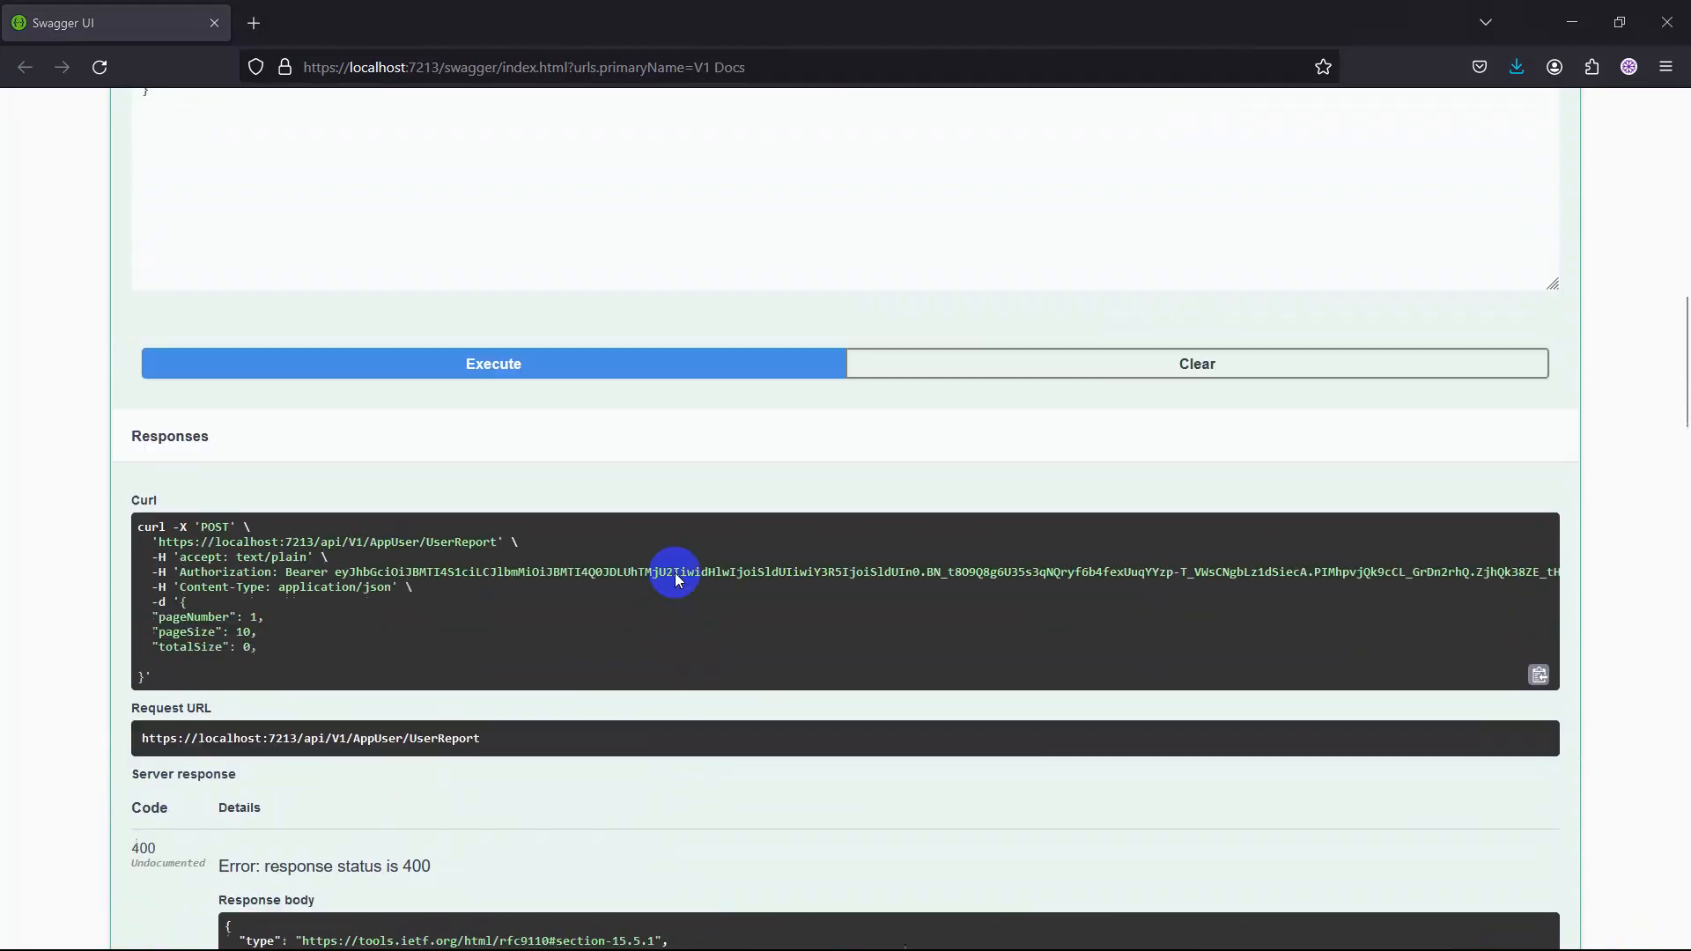
pyautogui.scroll(1, 675, 577)
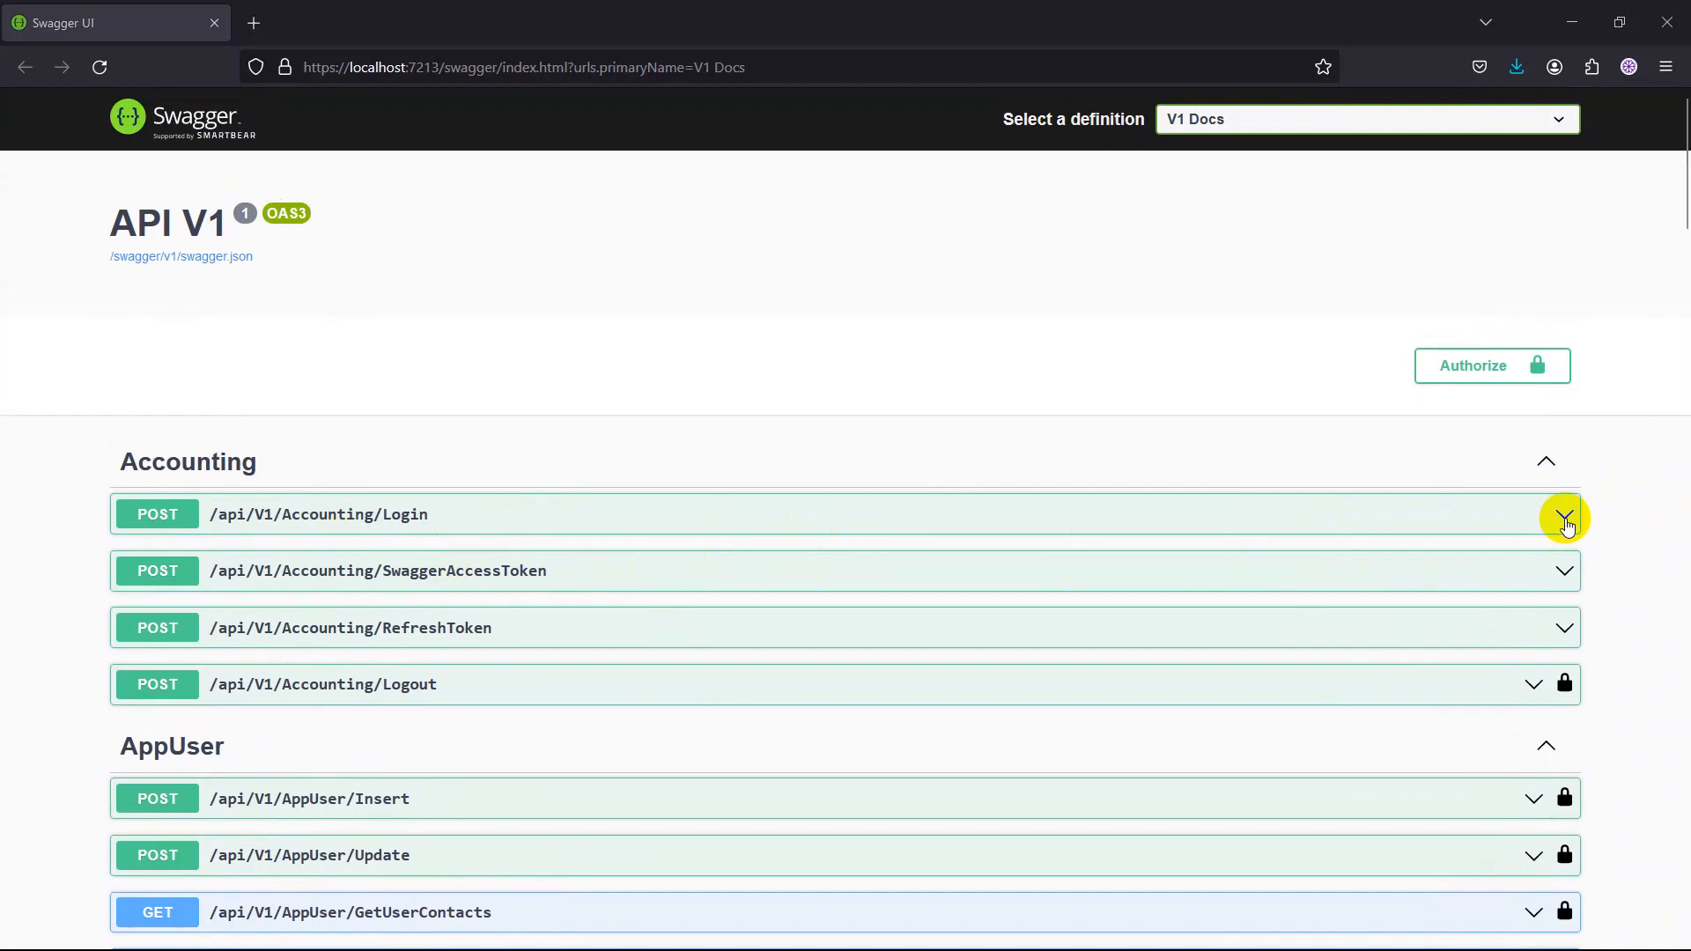
pyautogui.click(1564, 517)
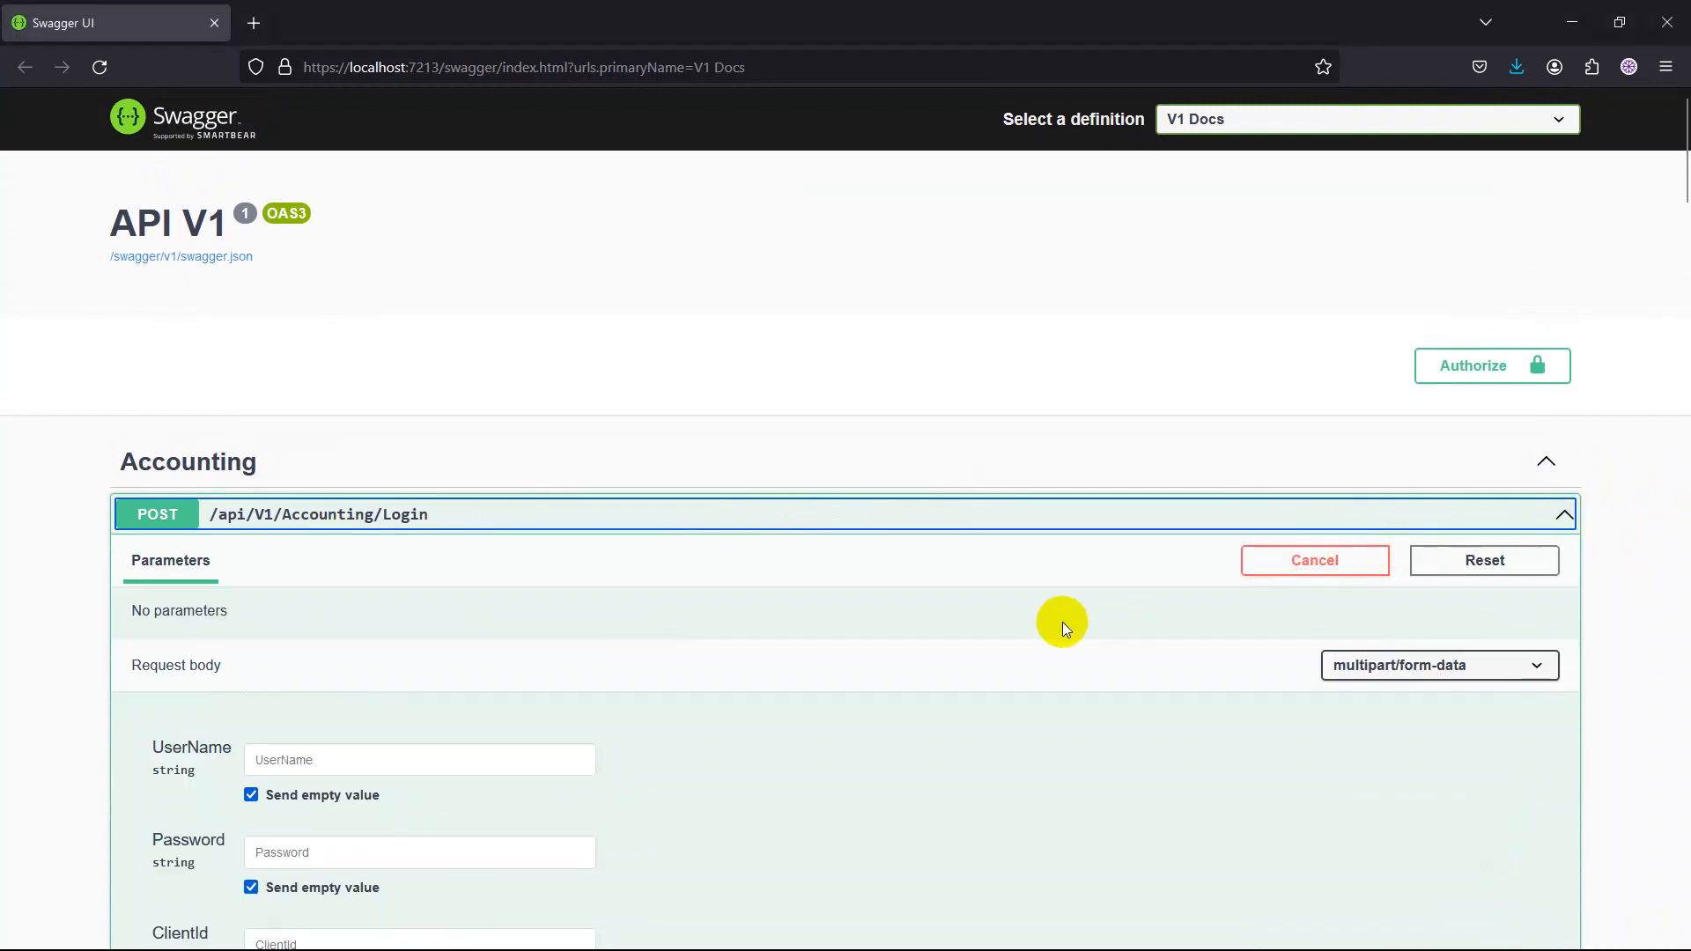
# Fill in the Login request body with the UserName admin and the account password.
pyautogui.scroll(-4, 1062, 622)
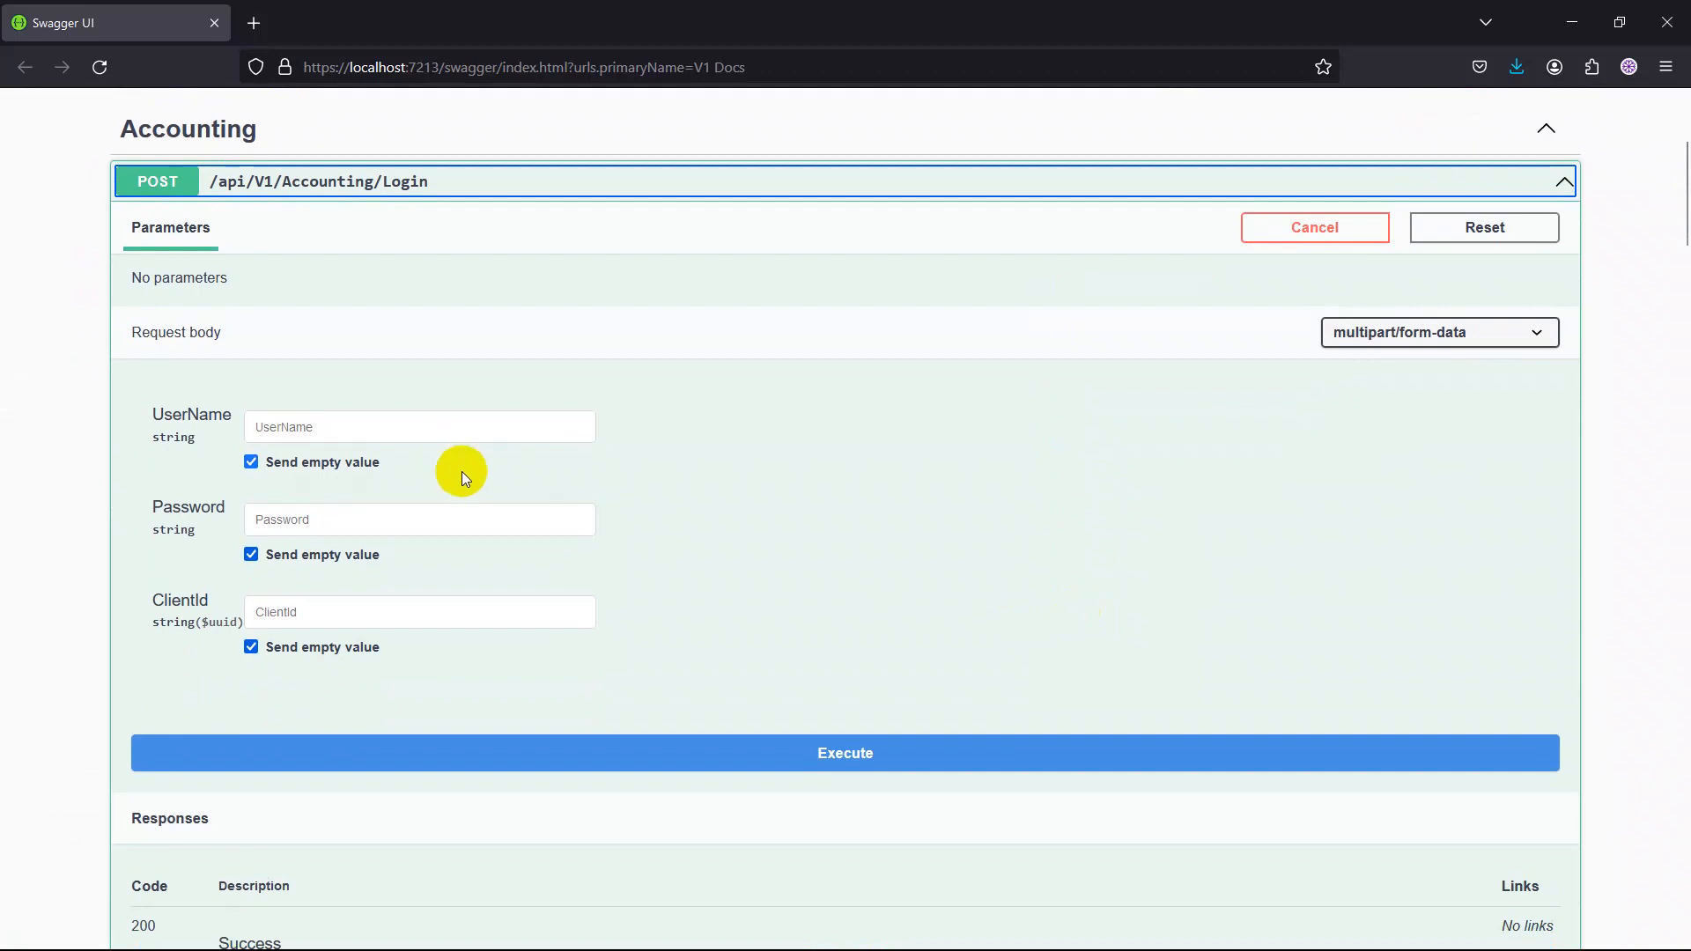
pyautogui.click(291, 420)
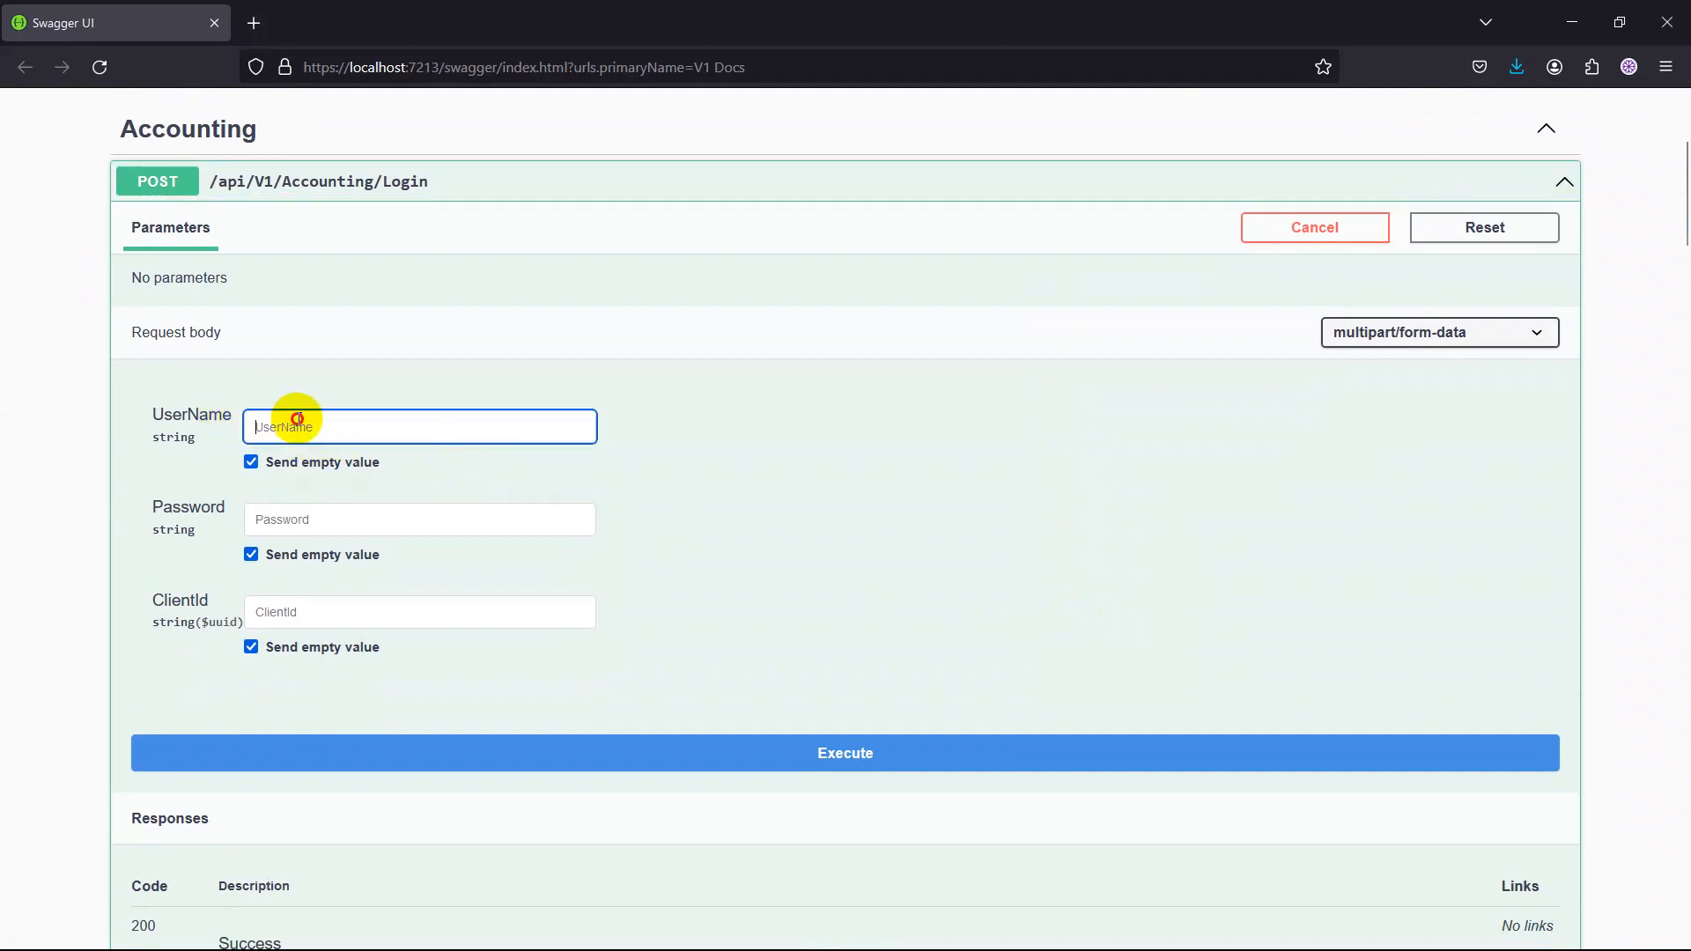
pyautogui.write('admin')
pyautogui.click(300, 523)
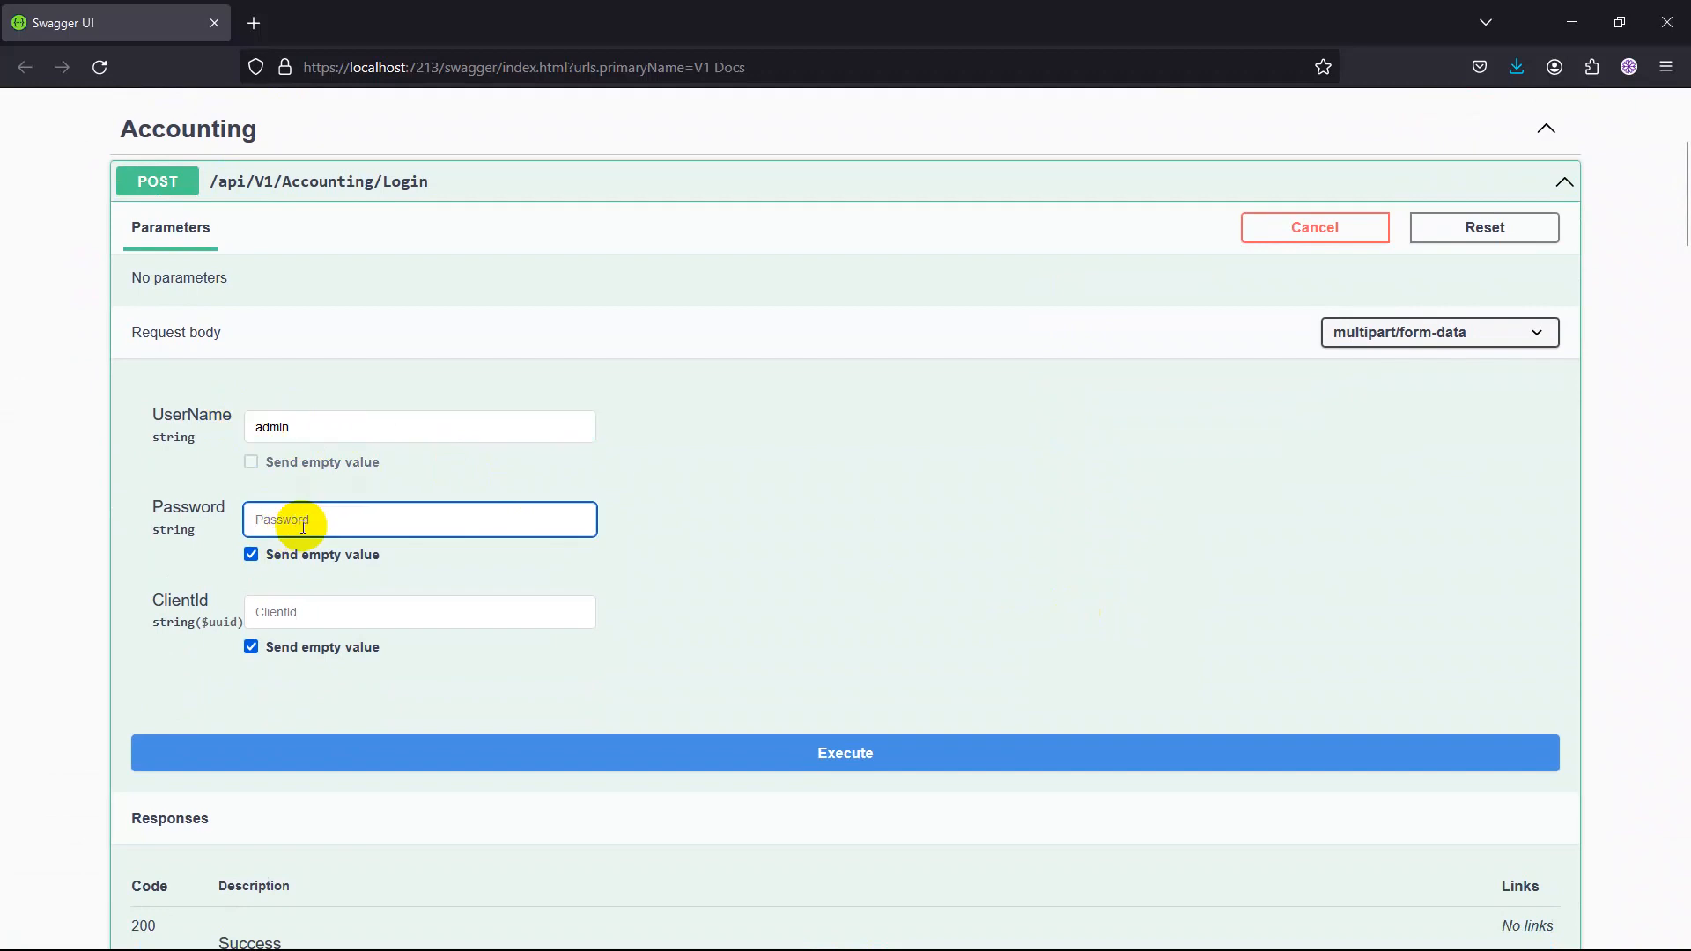
pyautogui.write('admin')
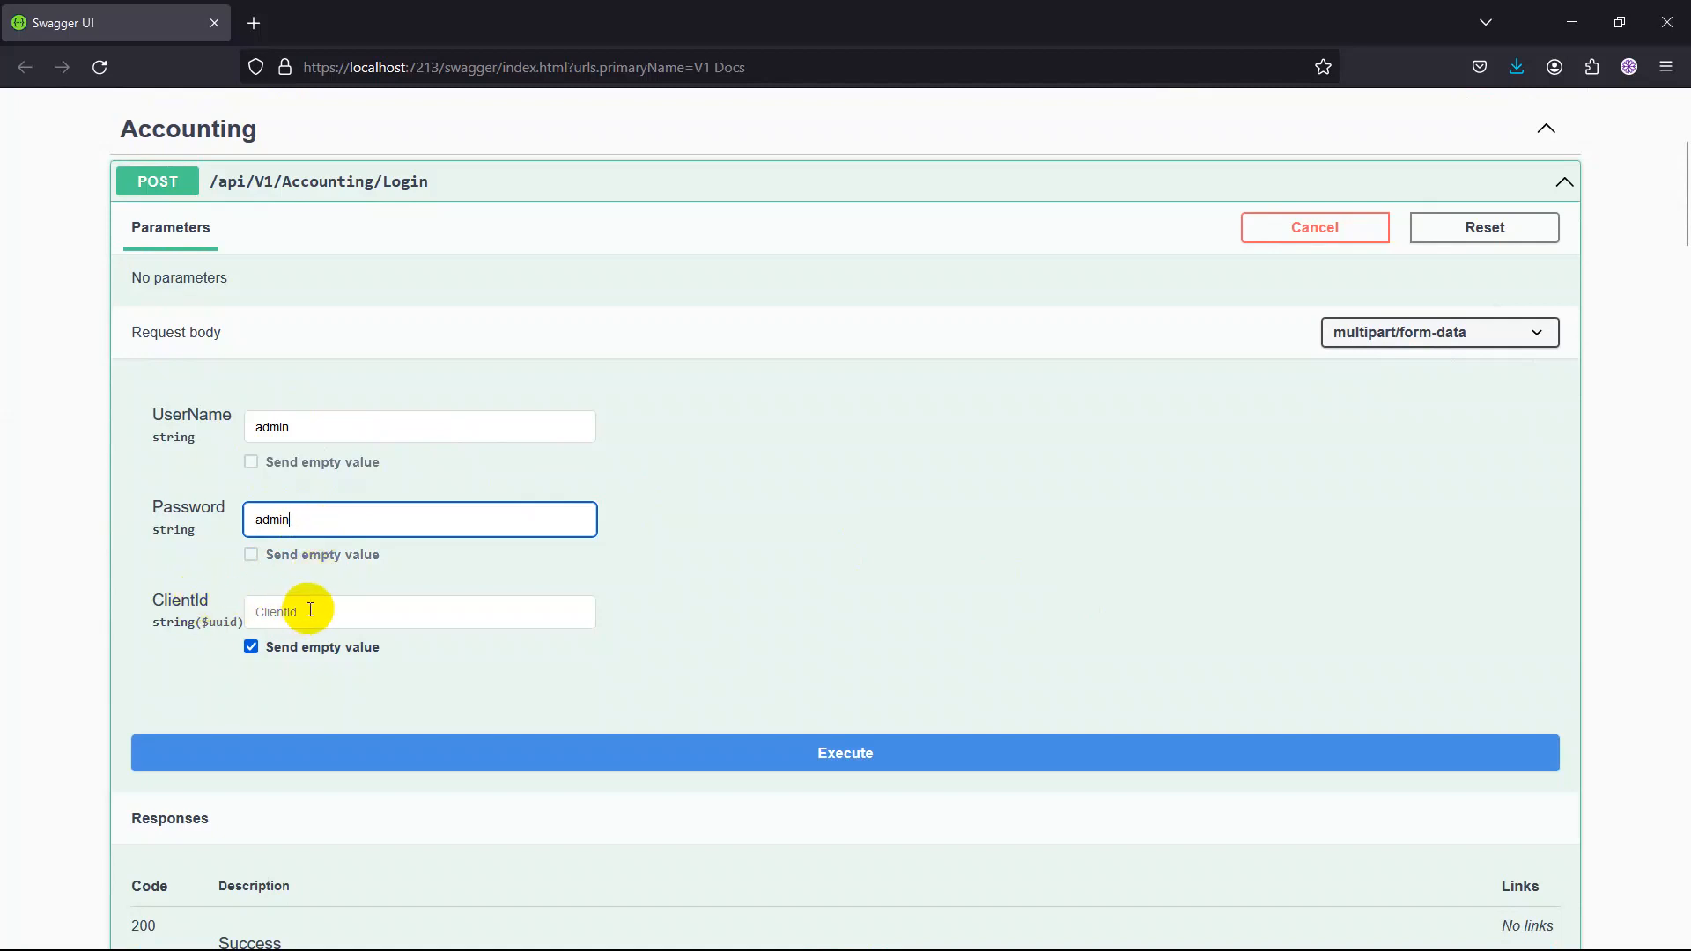
# Switch to SQL Server Management Studio, open the acc.Client rows for editing, widen the ClientIdentity column to examine the client record, and return to Swagger.
pyautogui.moveTo(1007, 942)
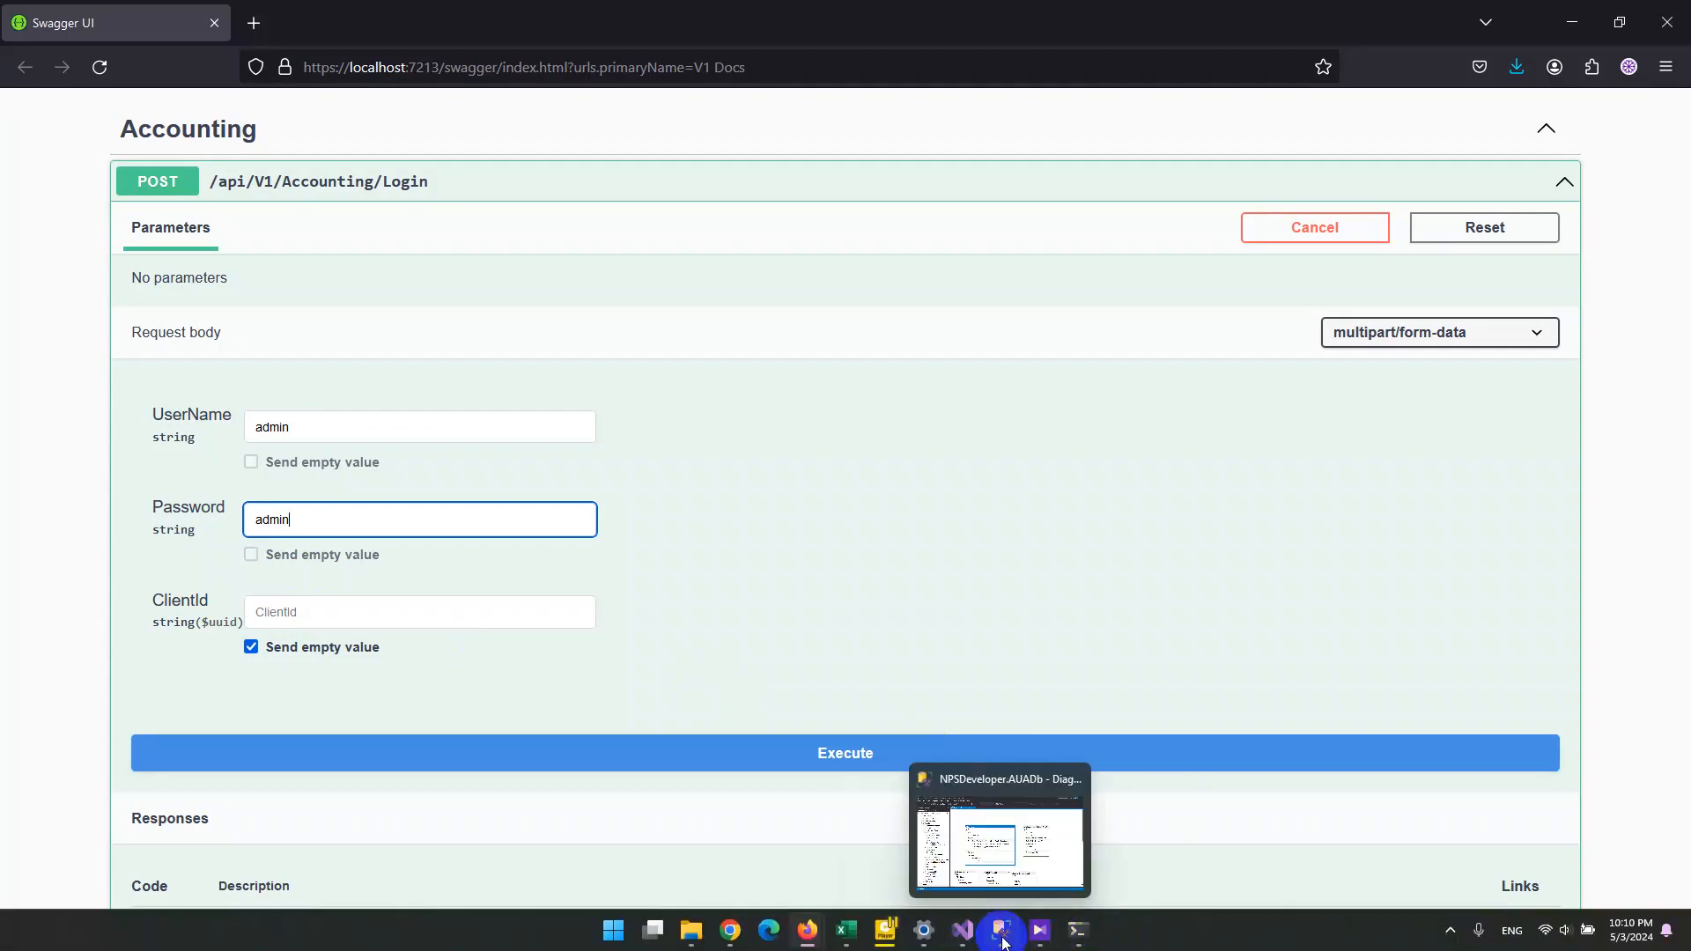
pyautogui.click(1003, 935)
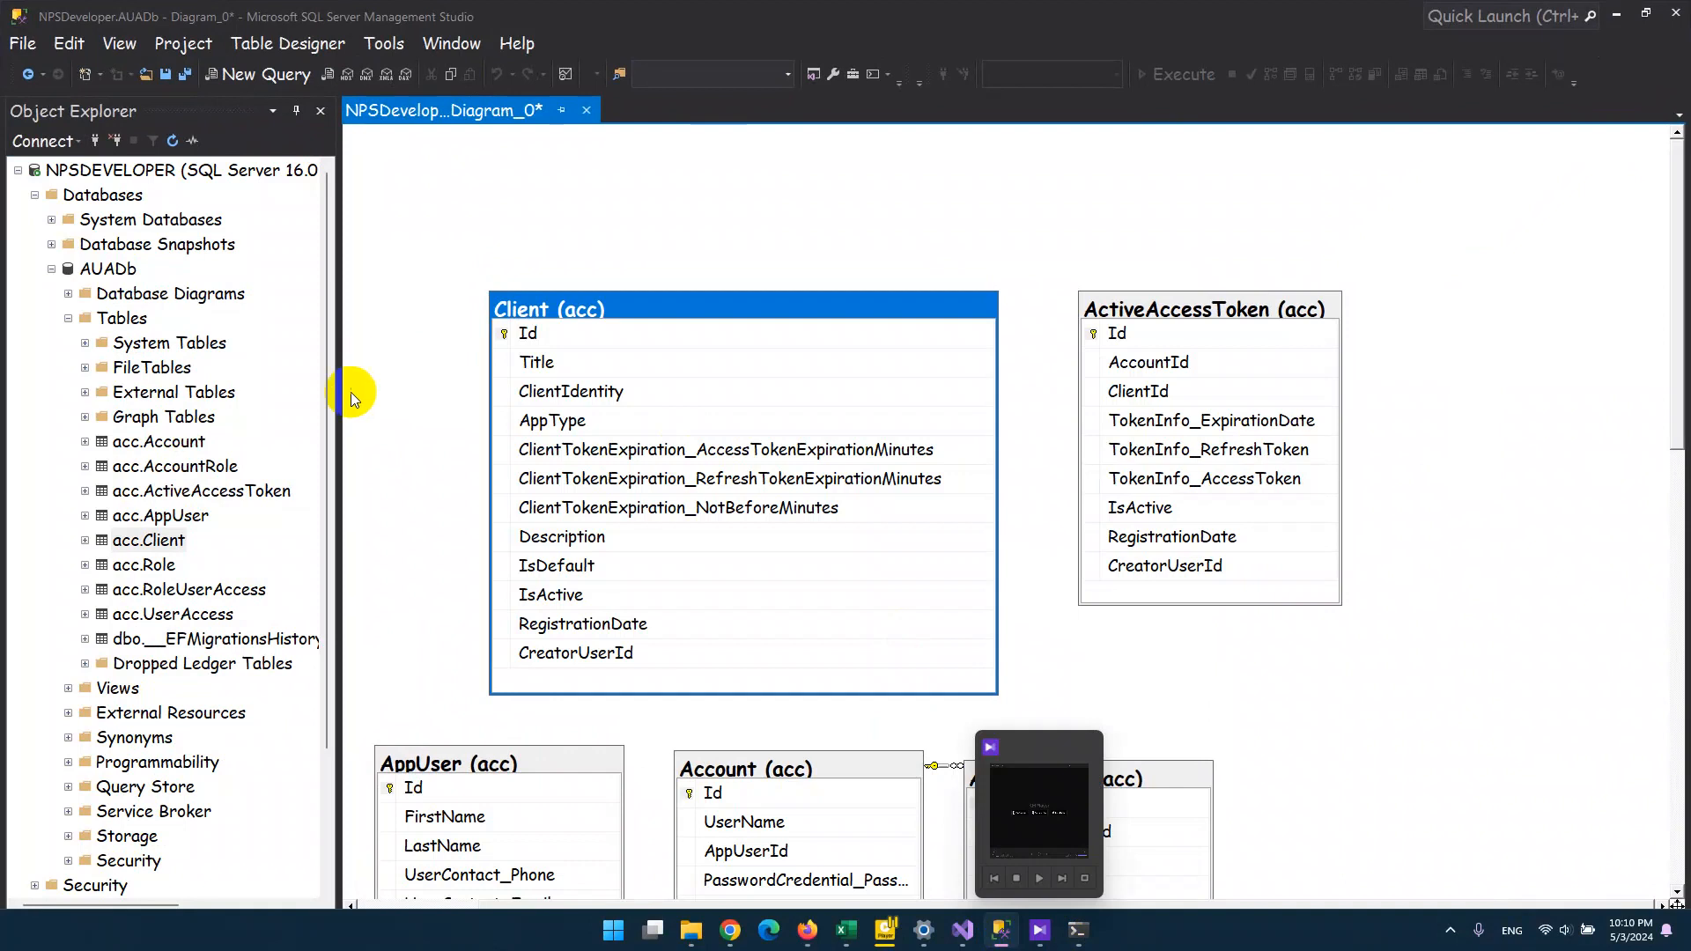
pyautogui.rightClick(154, 549)
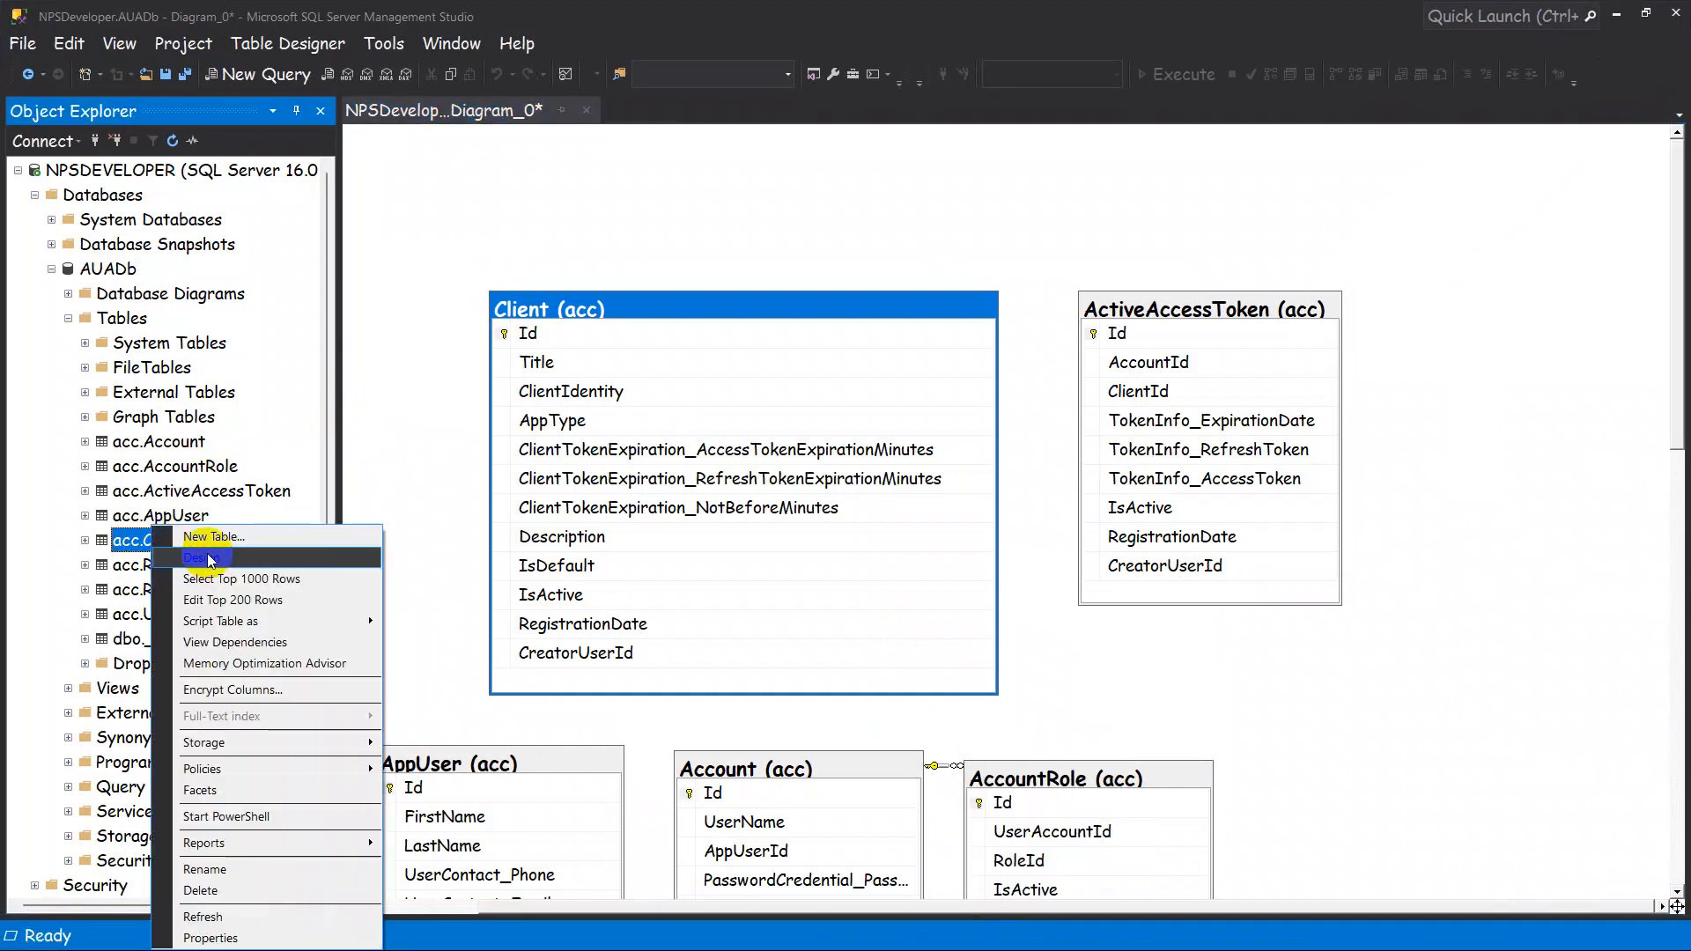
pyautogui.click(268, 601)
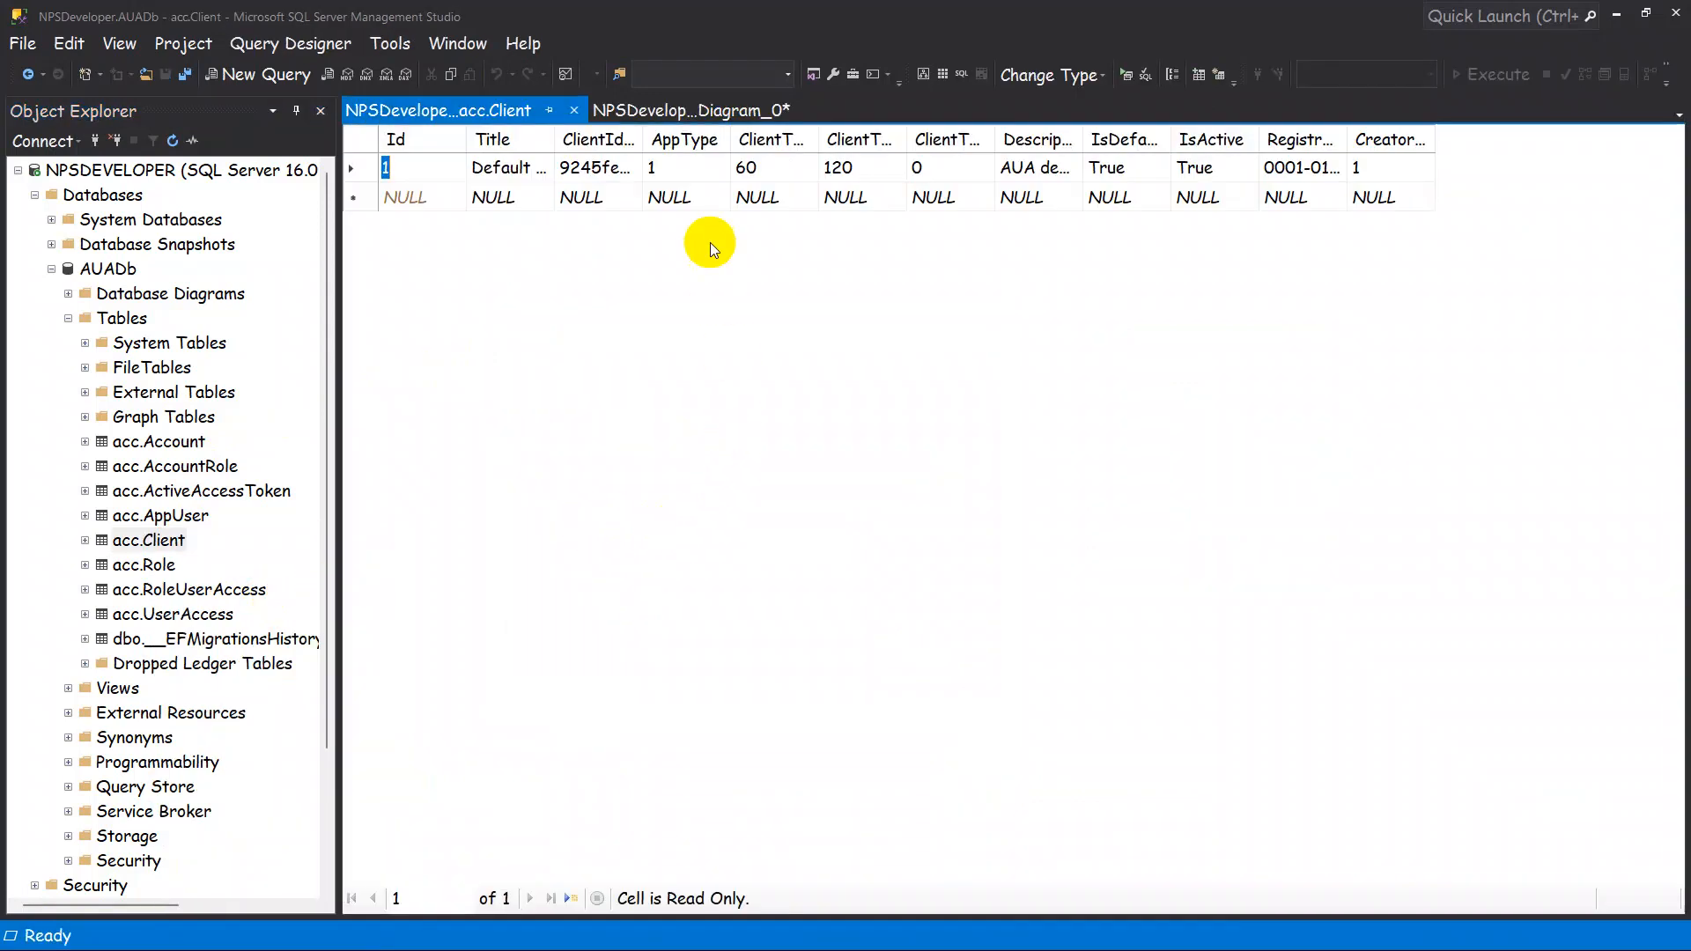
pyautogui.moveTo(642, 139); pyautogui.dragTo(760, 140)
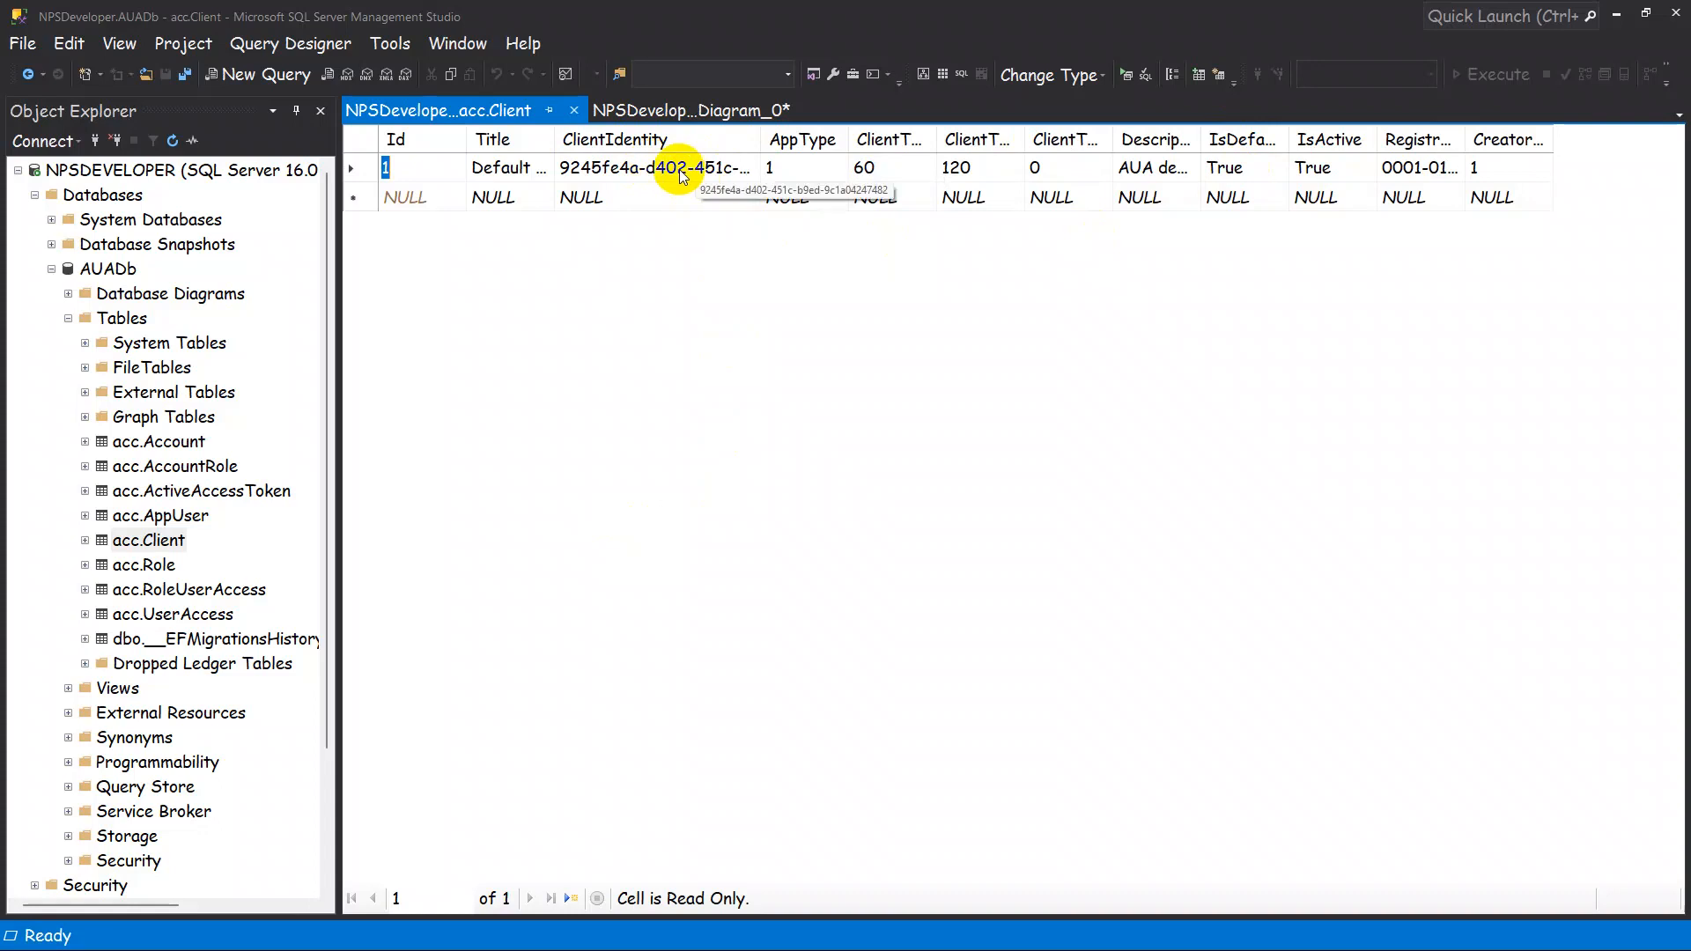
pyautogui.click(1617, 14)
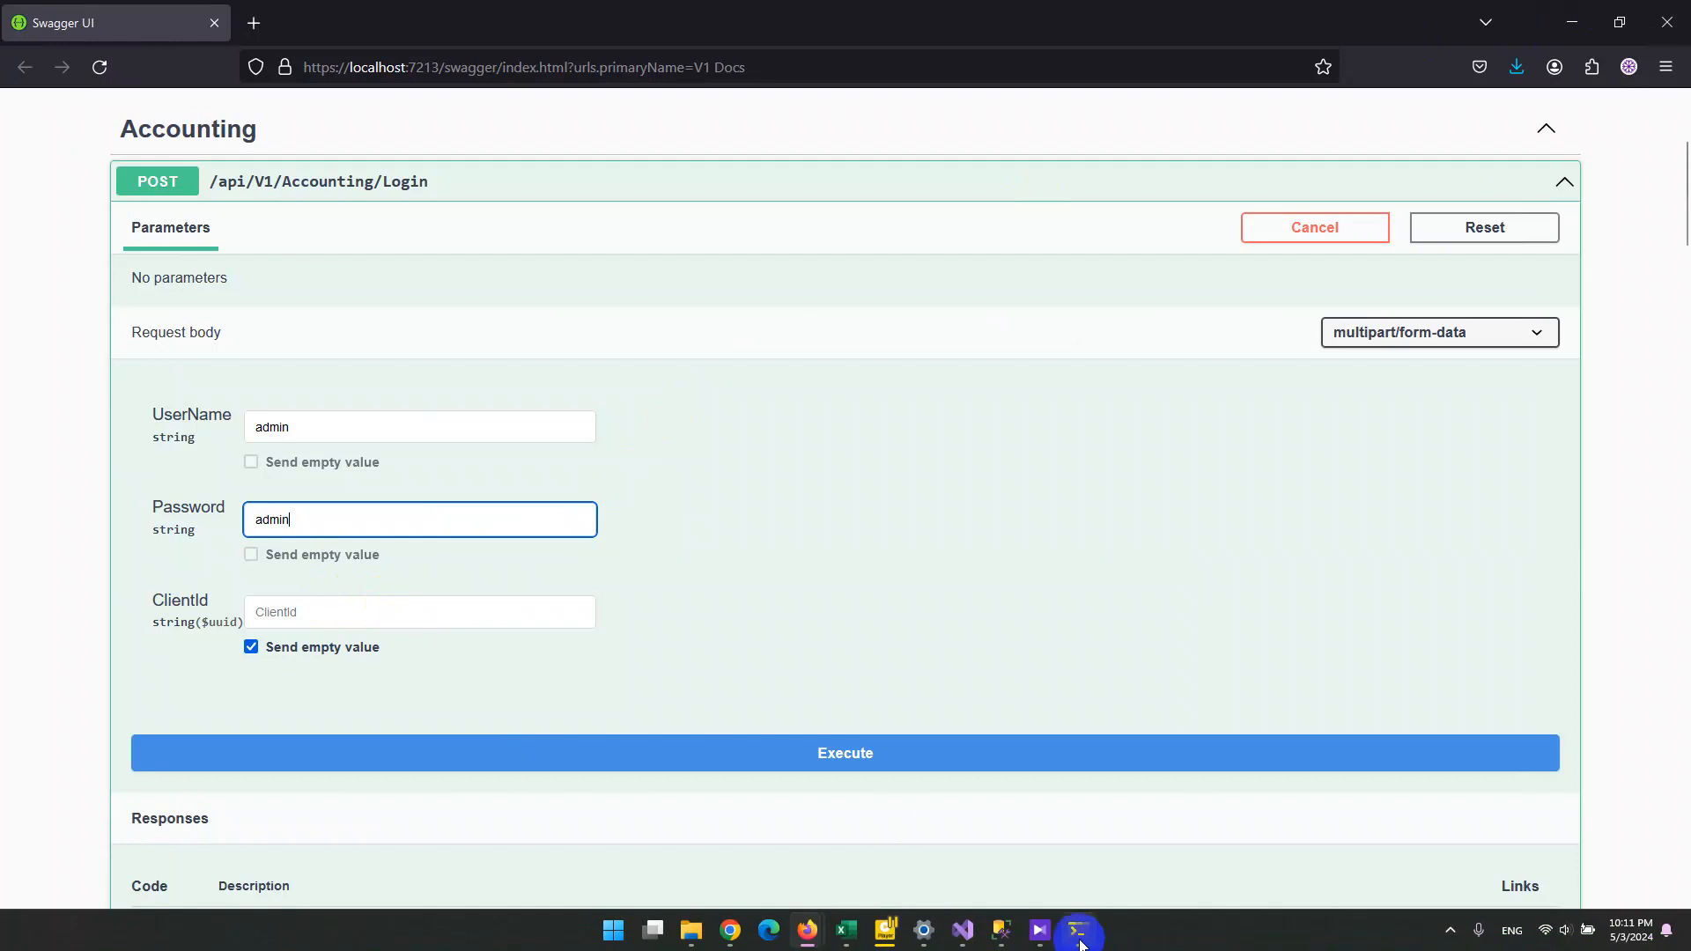
pyautogui.click(1005, 938)
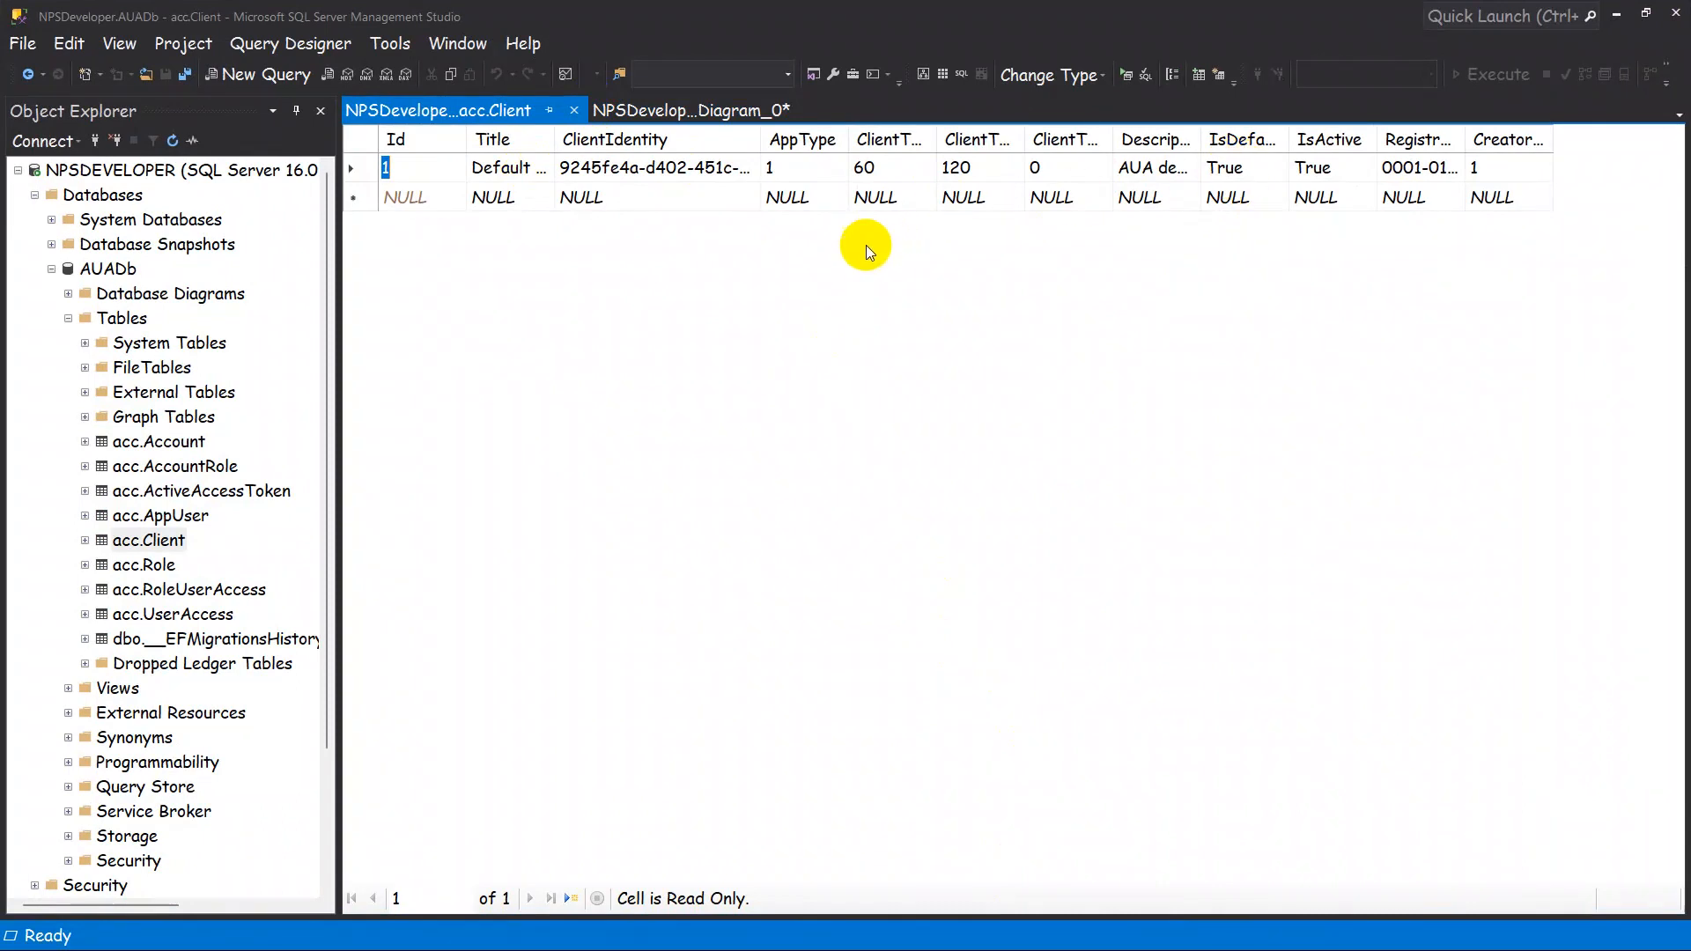
pyautogui.click(1618, 16)
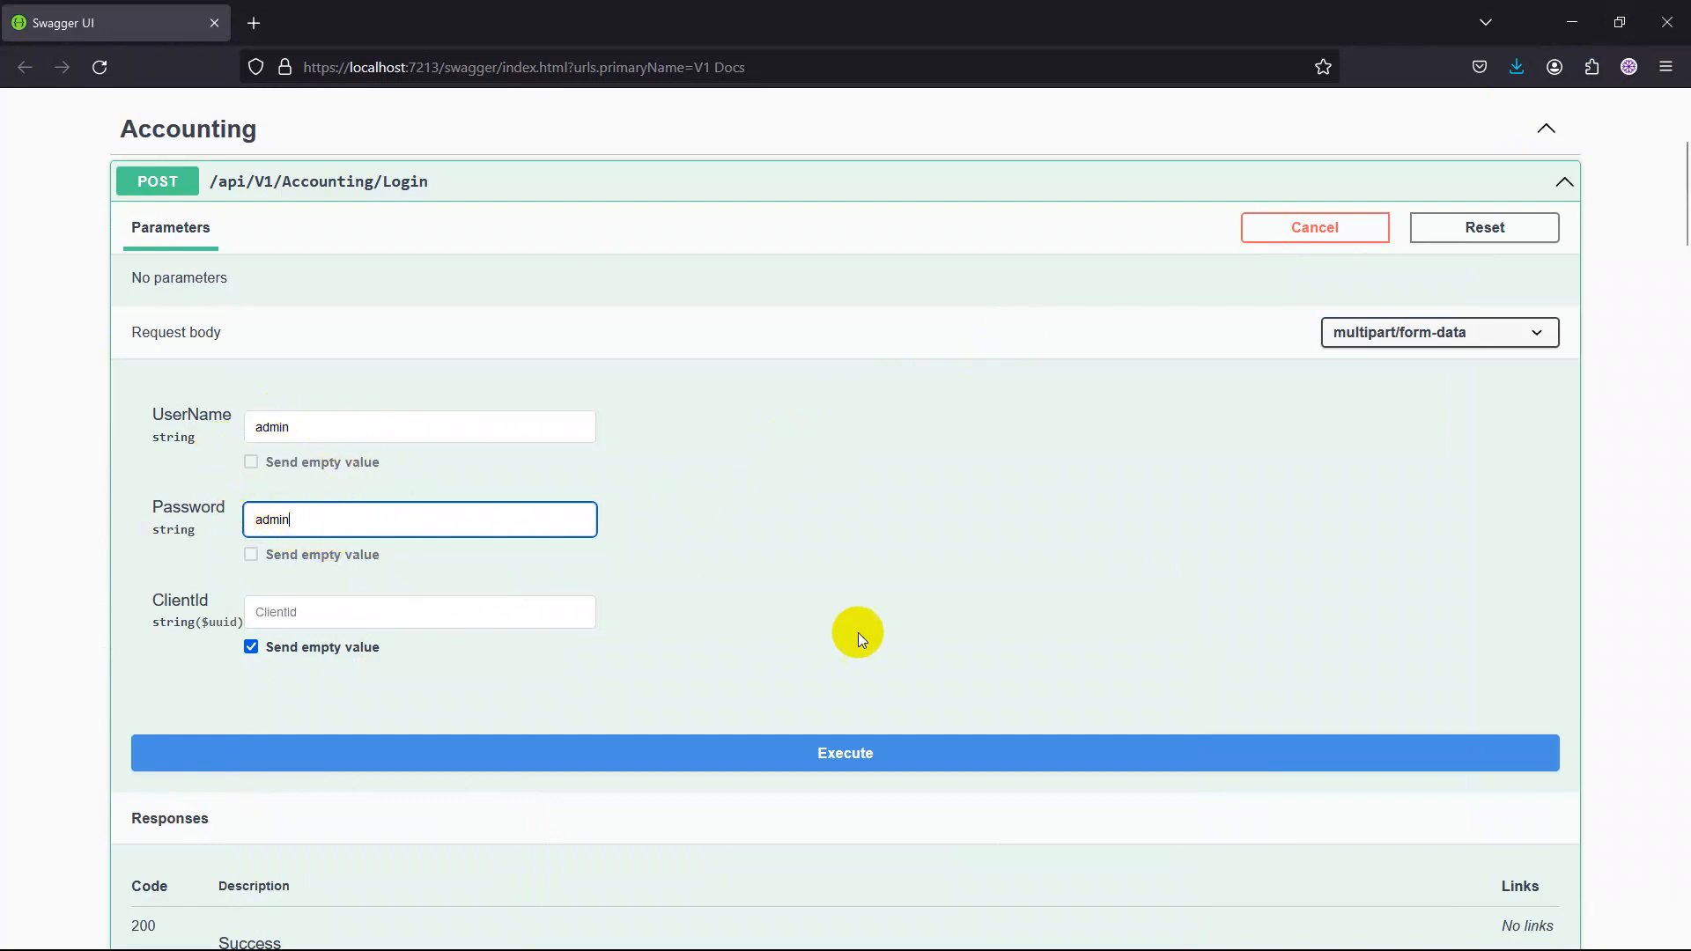
# Execute the Login request with an empty ClientId and examine the server response body.
pyautogui.scroll(-2, 868, 632)
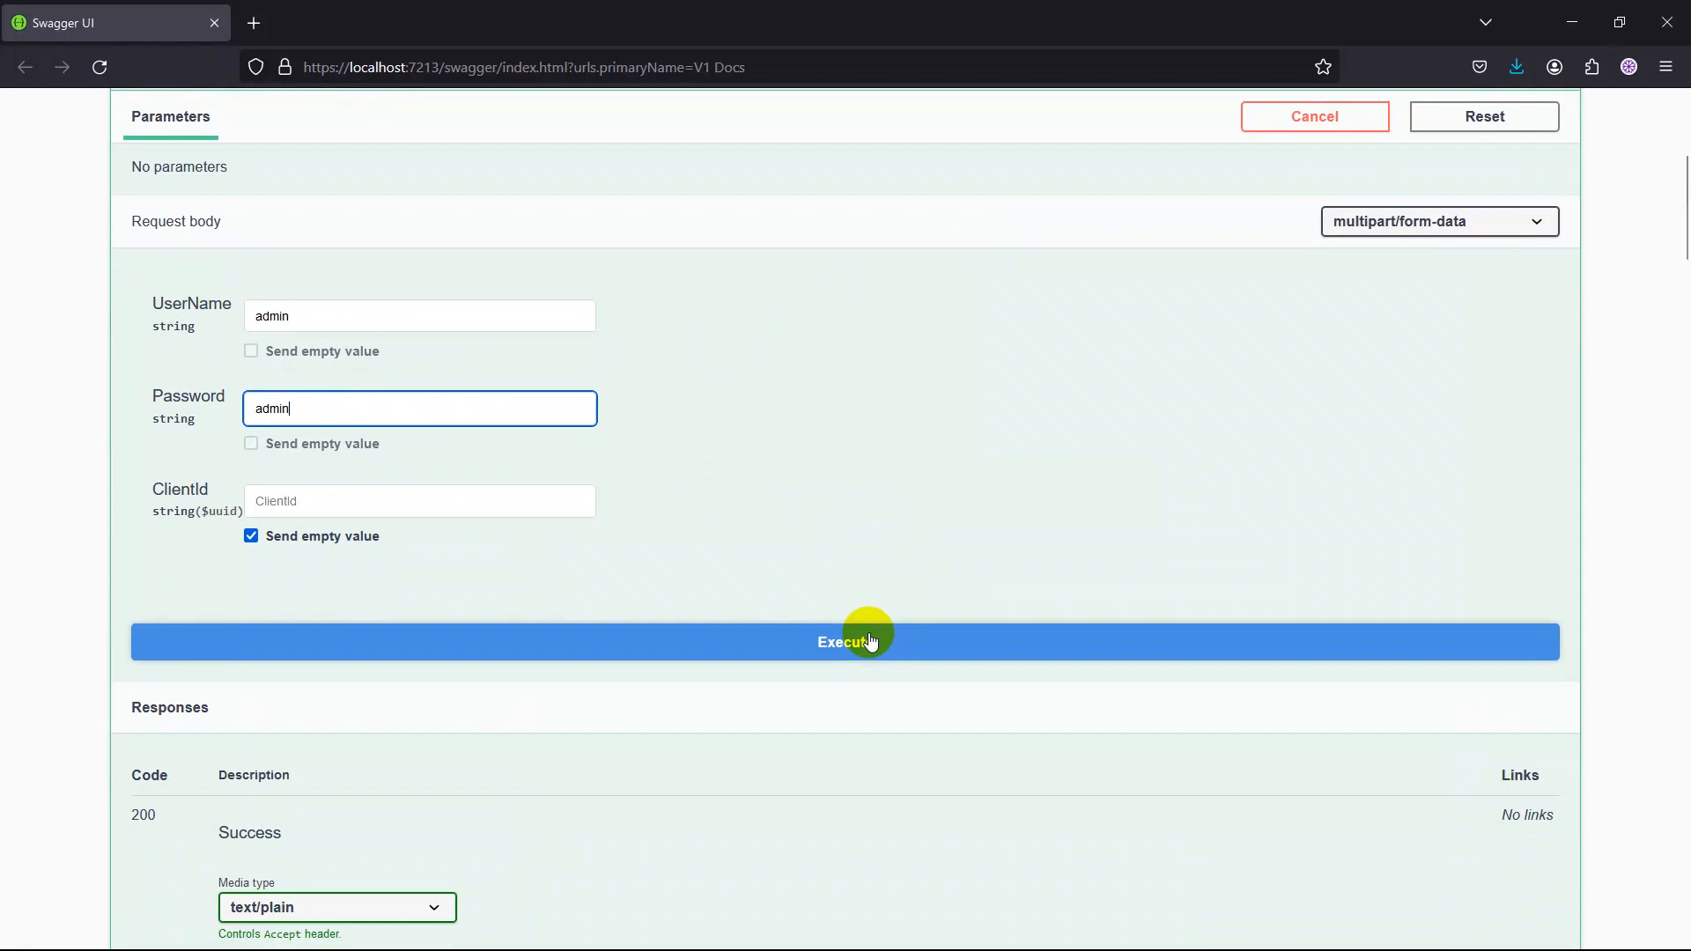
pyautogui.click(870, 641)
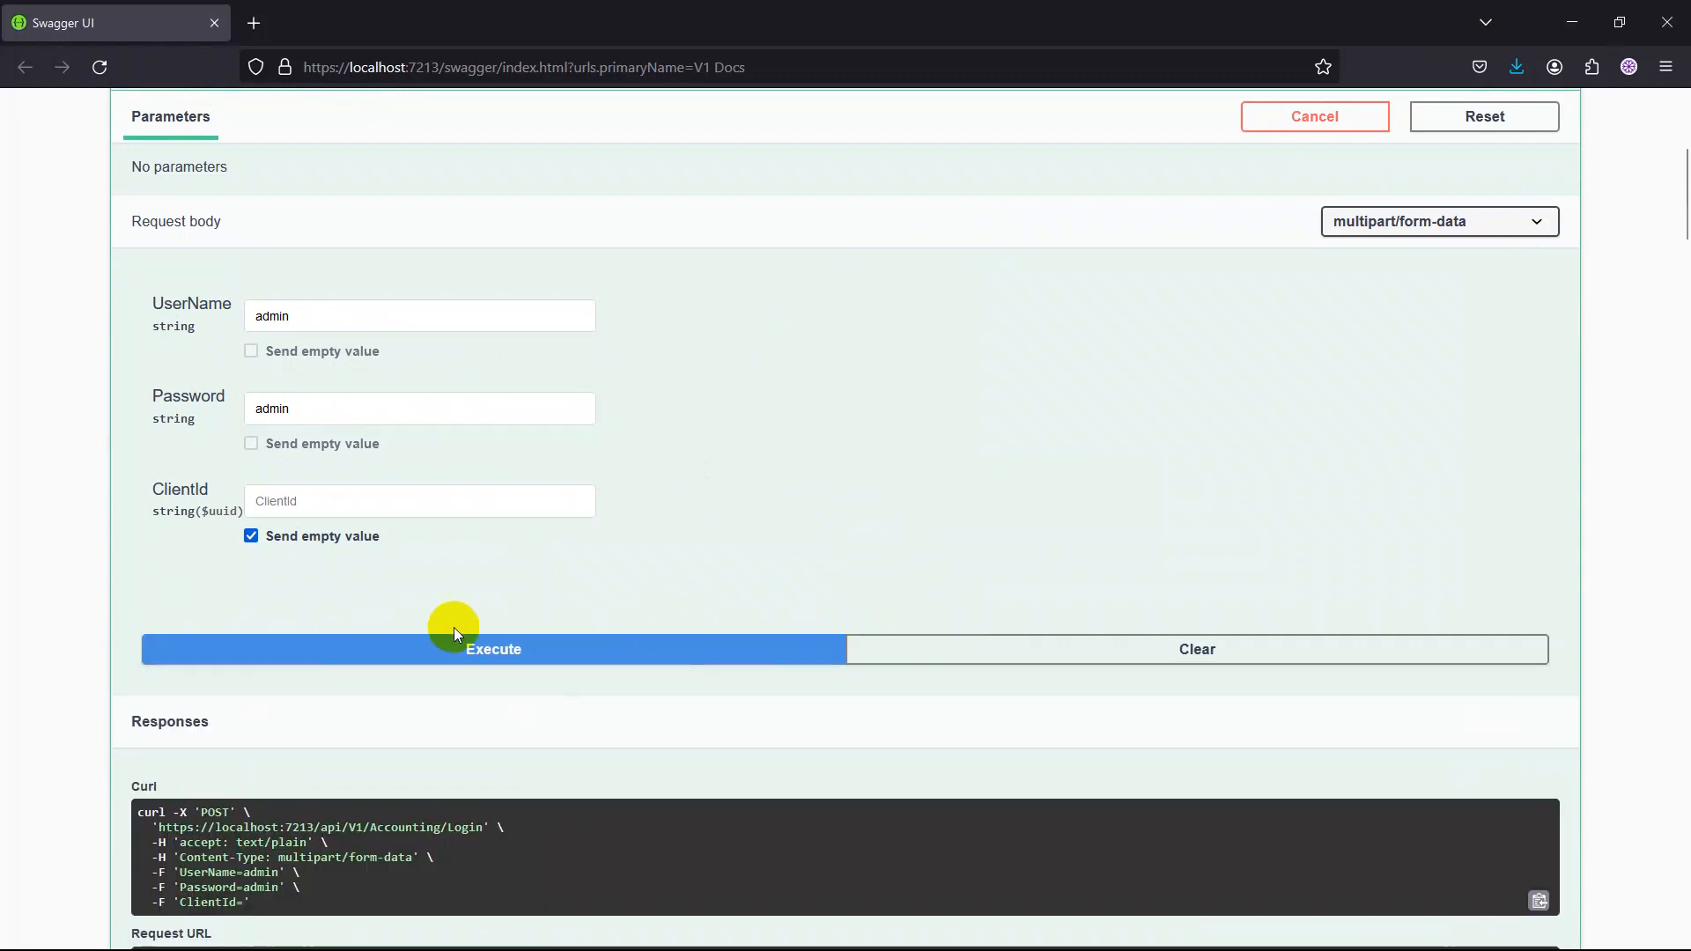
pyautogui.scroll(-5, 445, 617)
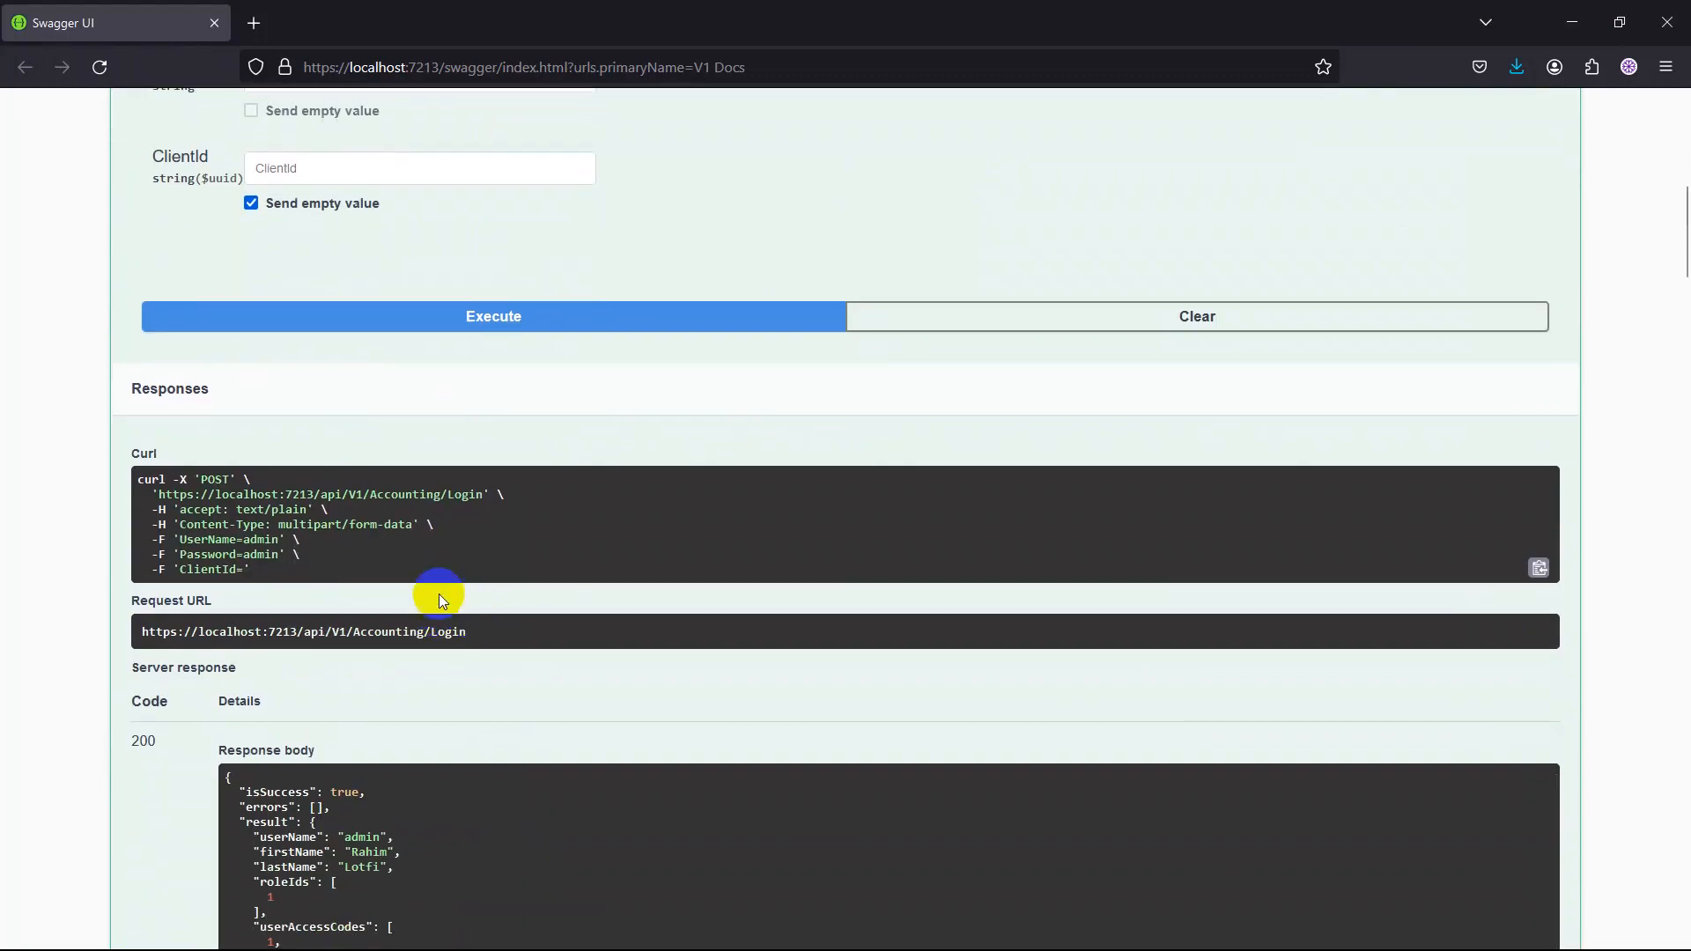
pyautogui.scroll(-3, 182, 574)
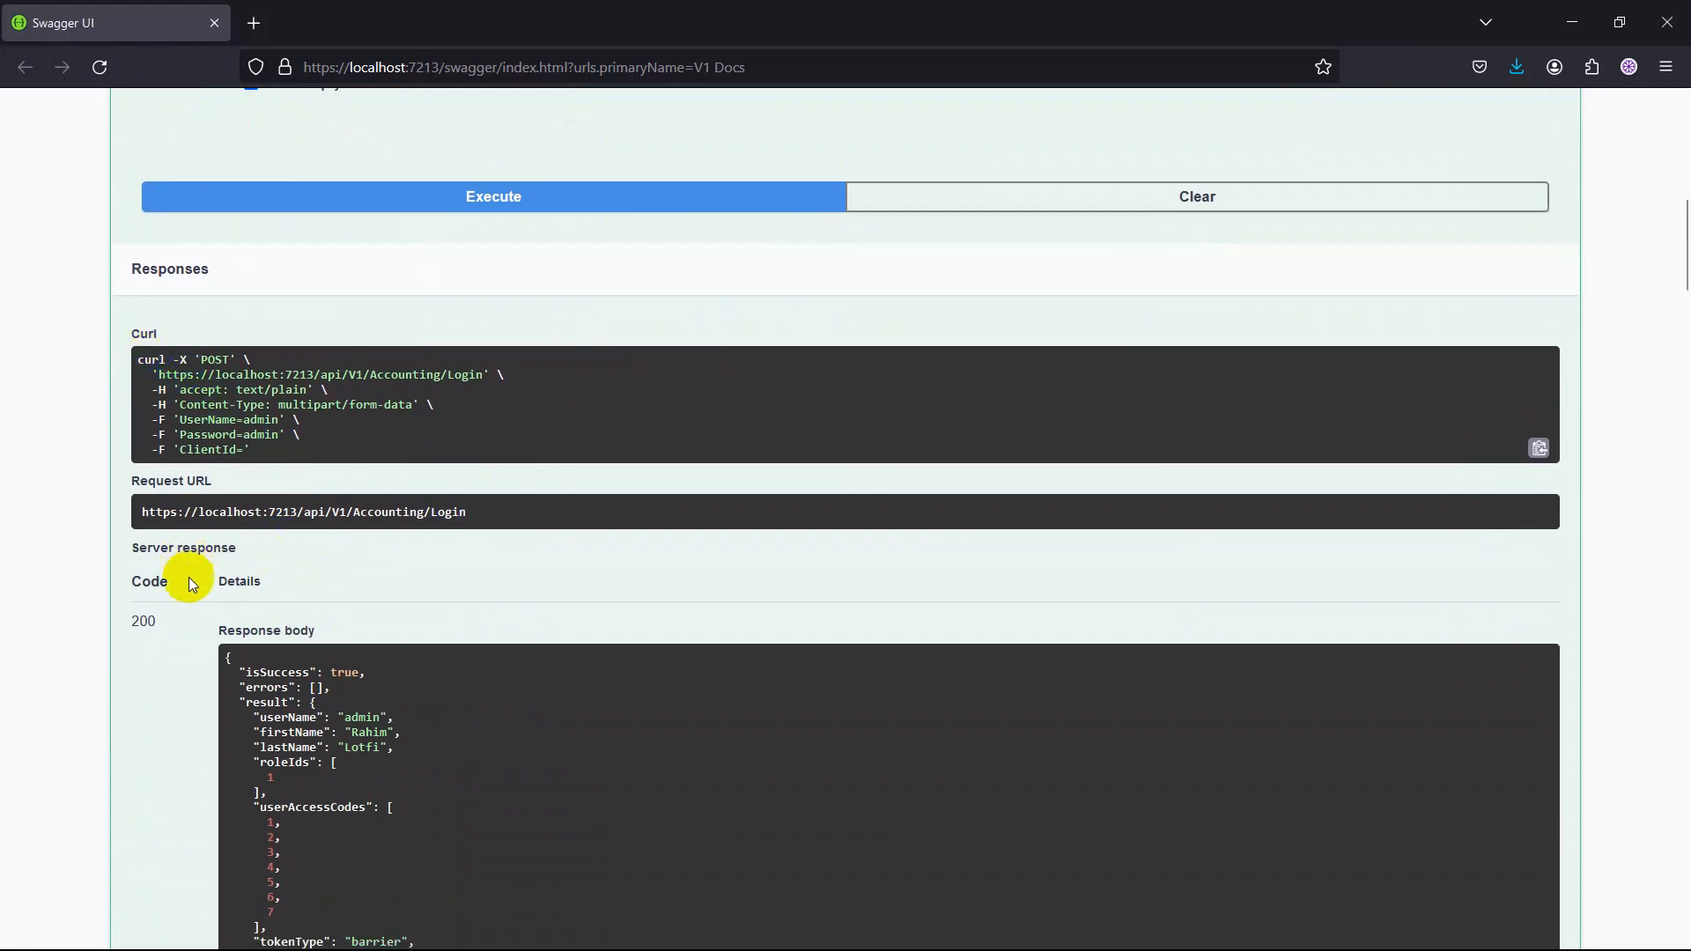
pyautogui.scroll(-1, 258, 515)
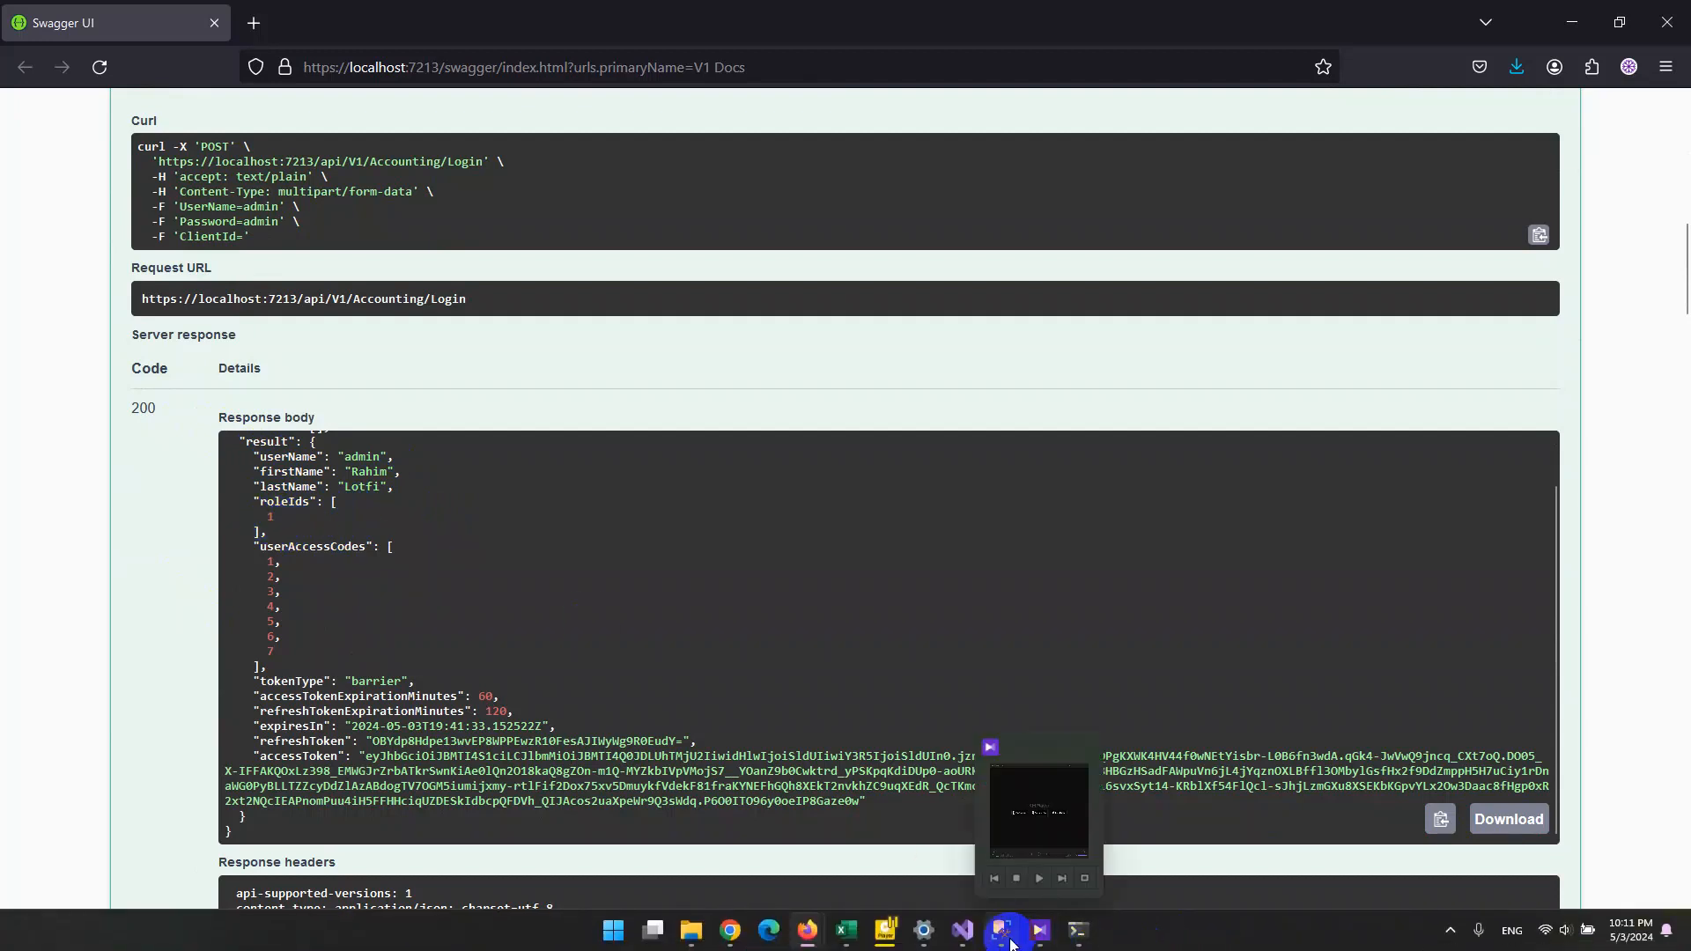
# Check the token expiration values of the acc.Client record in SQL Server Management Studio against the Login response, and return to Swagger.
pyautogui.moveTo(969, 944)
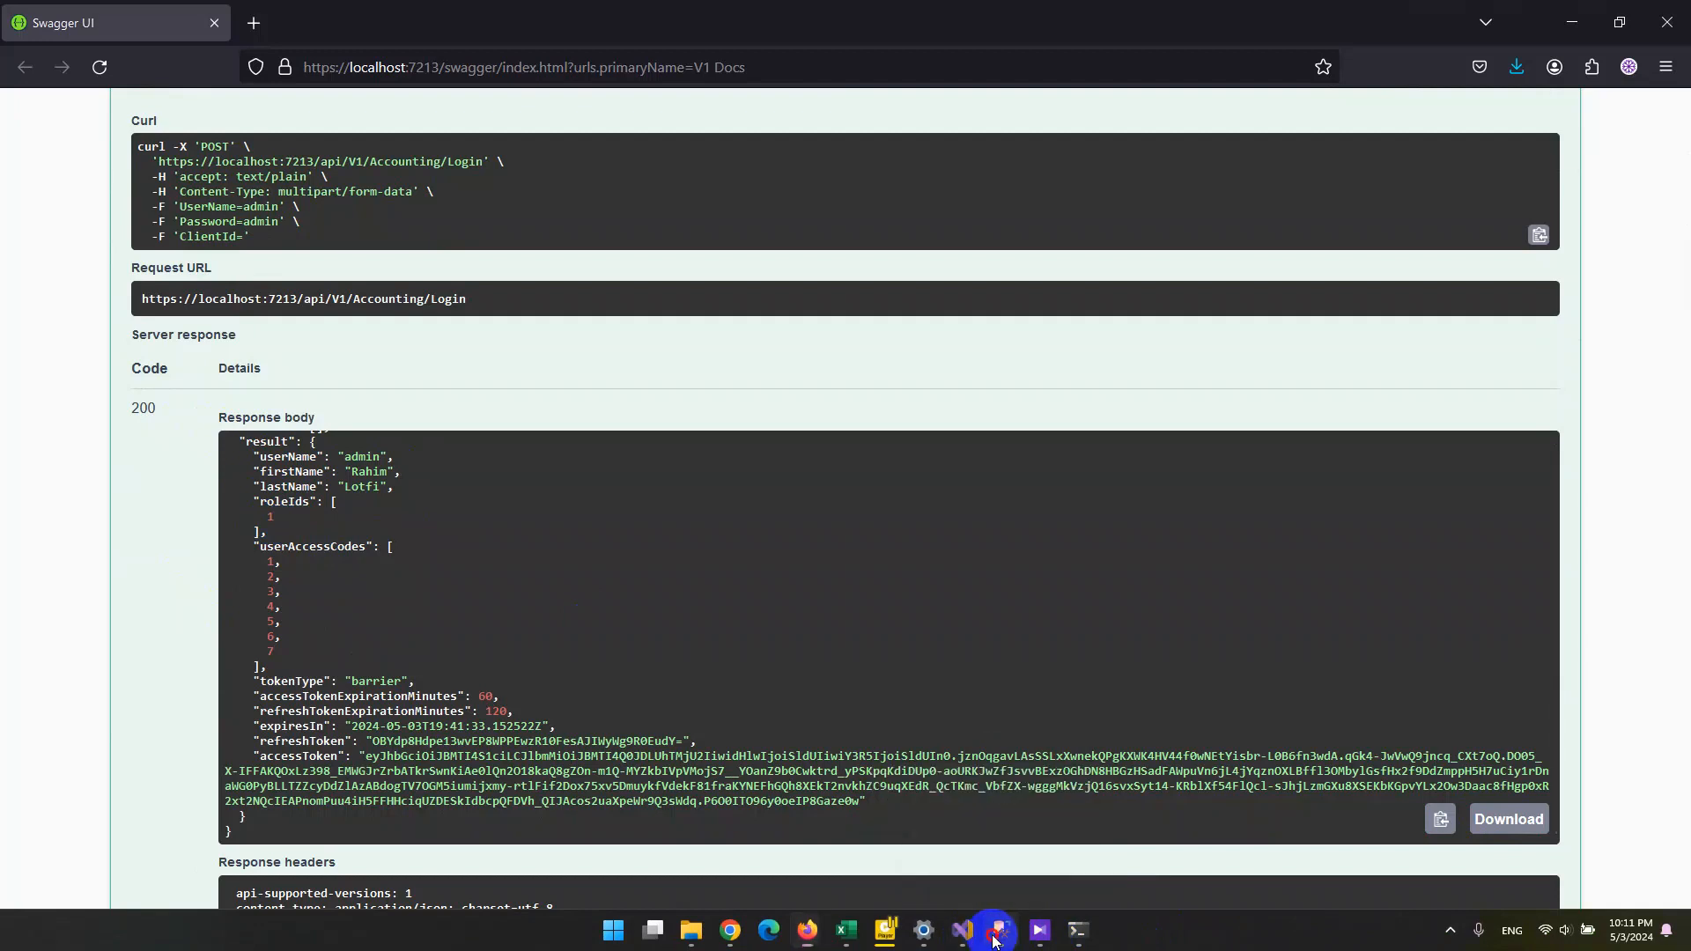
pyautogui.click(1001, 932)
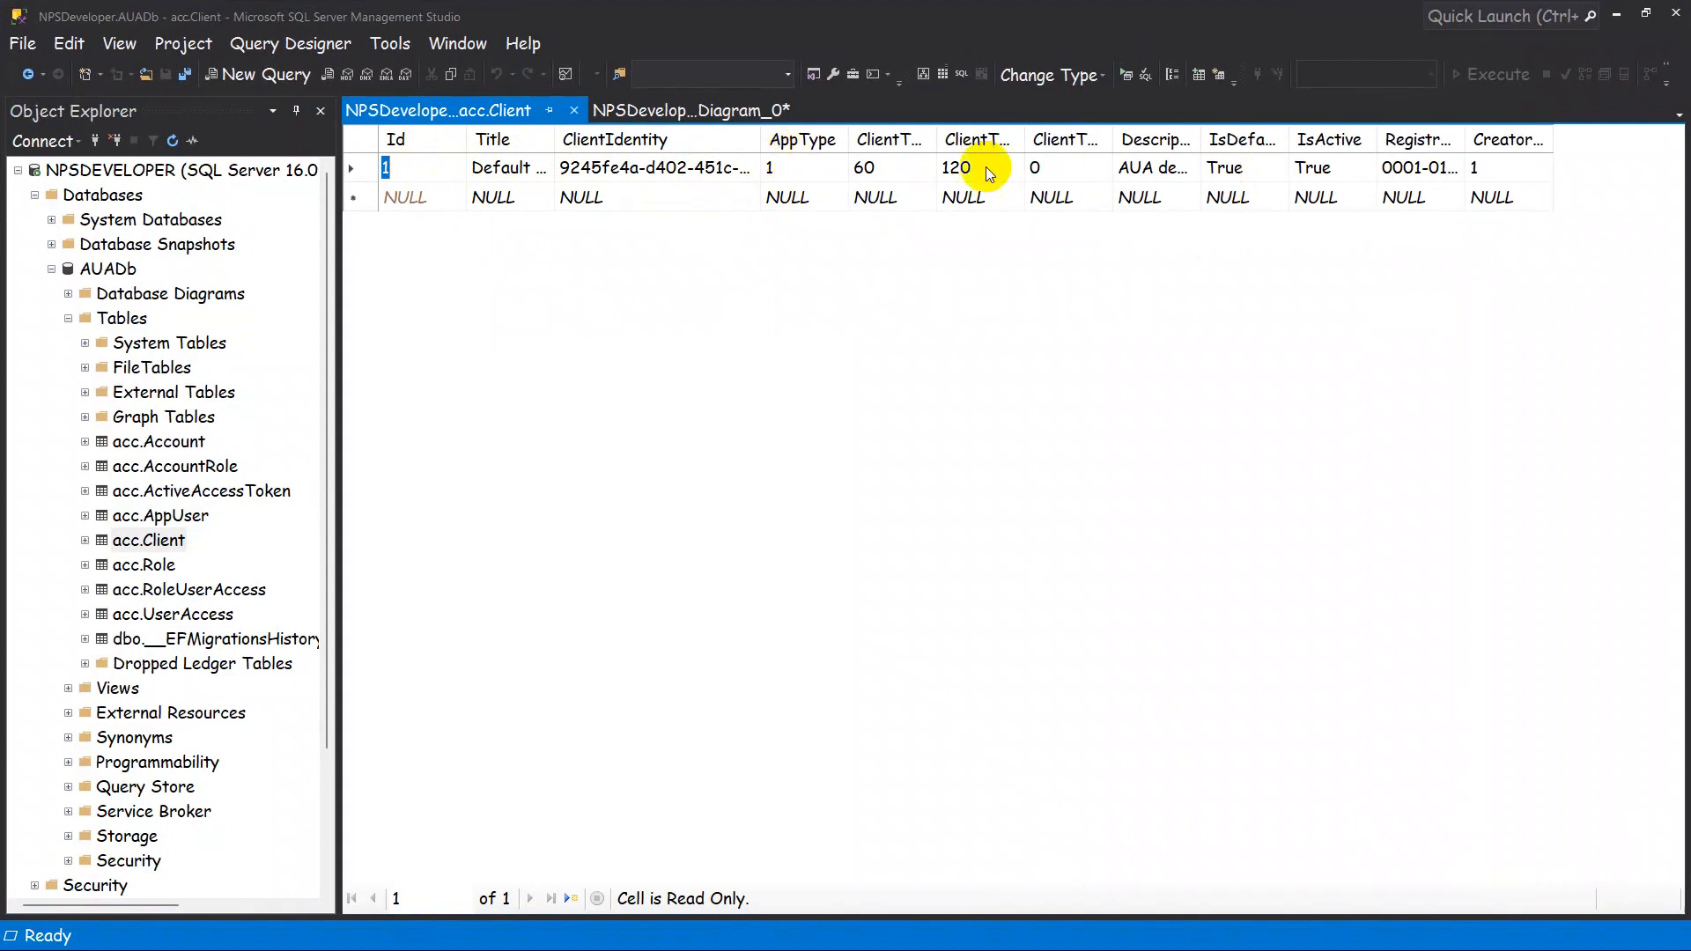
pyautogui.click(1617, 14)
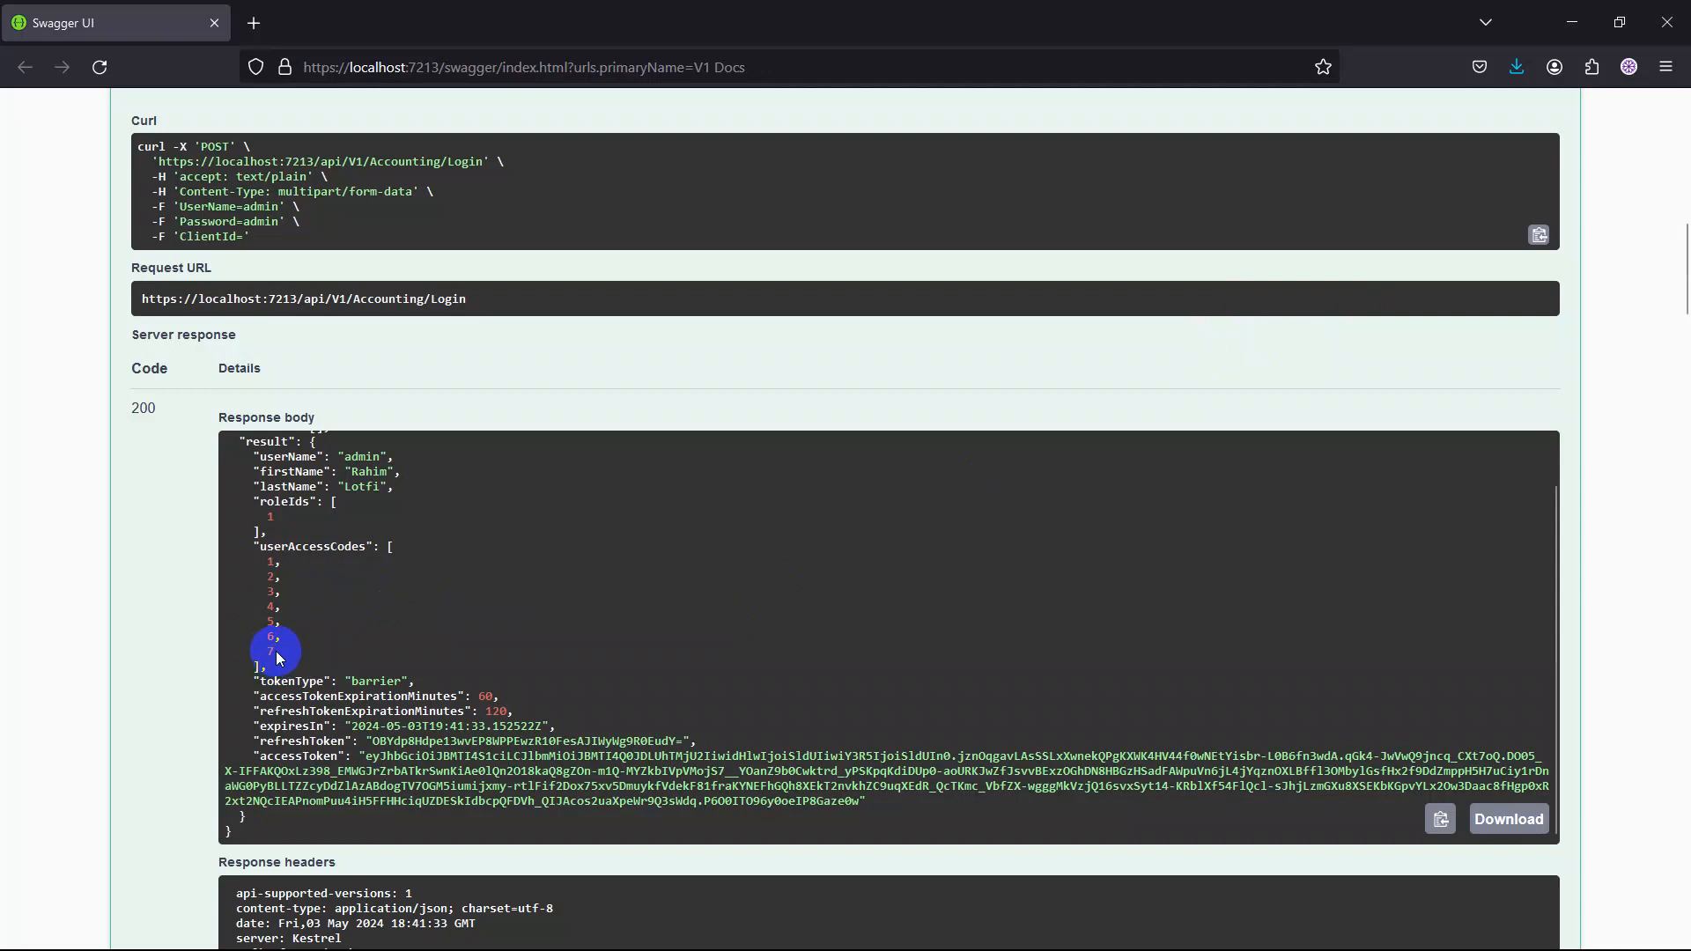
# Select the accessToken value in the Login response and copy the response body to the clipboard.
pyautogui.scroll(-2, 278, 655)
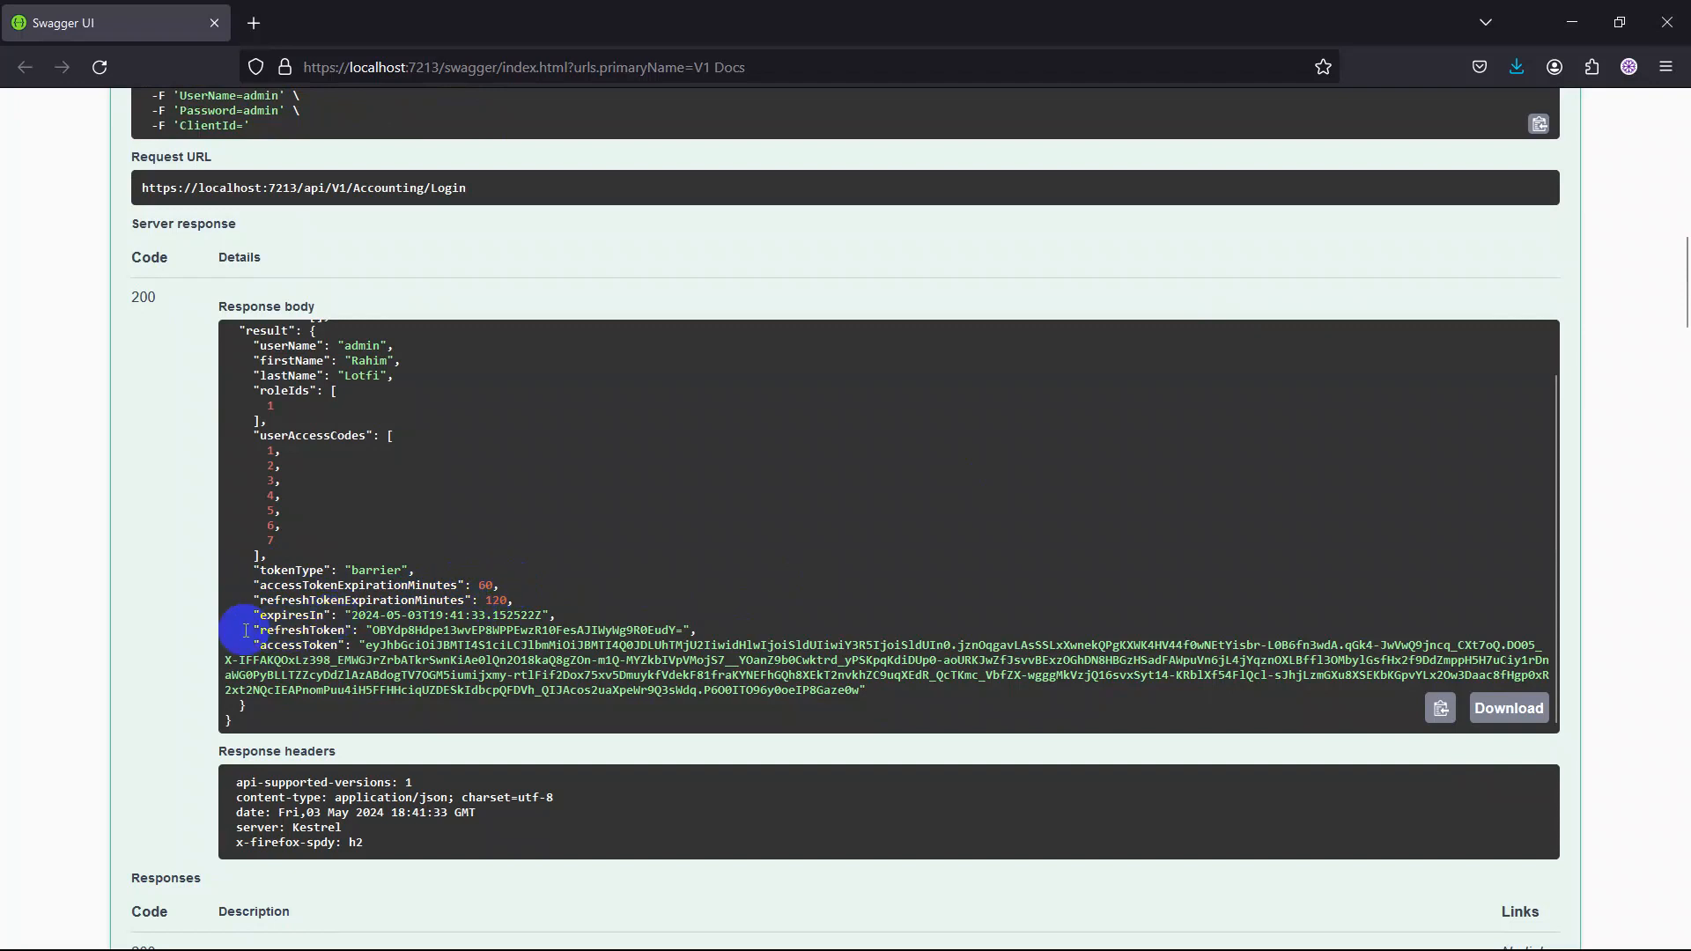
pyautogui.scroll(-2, 333, 607)
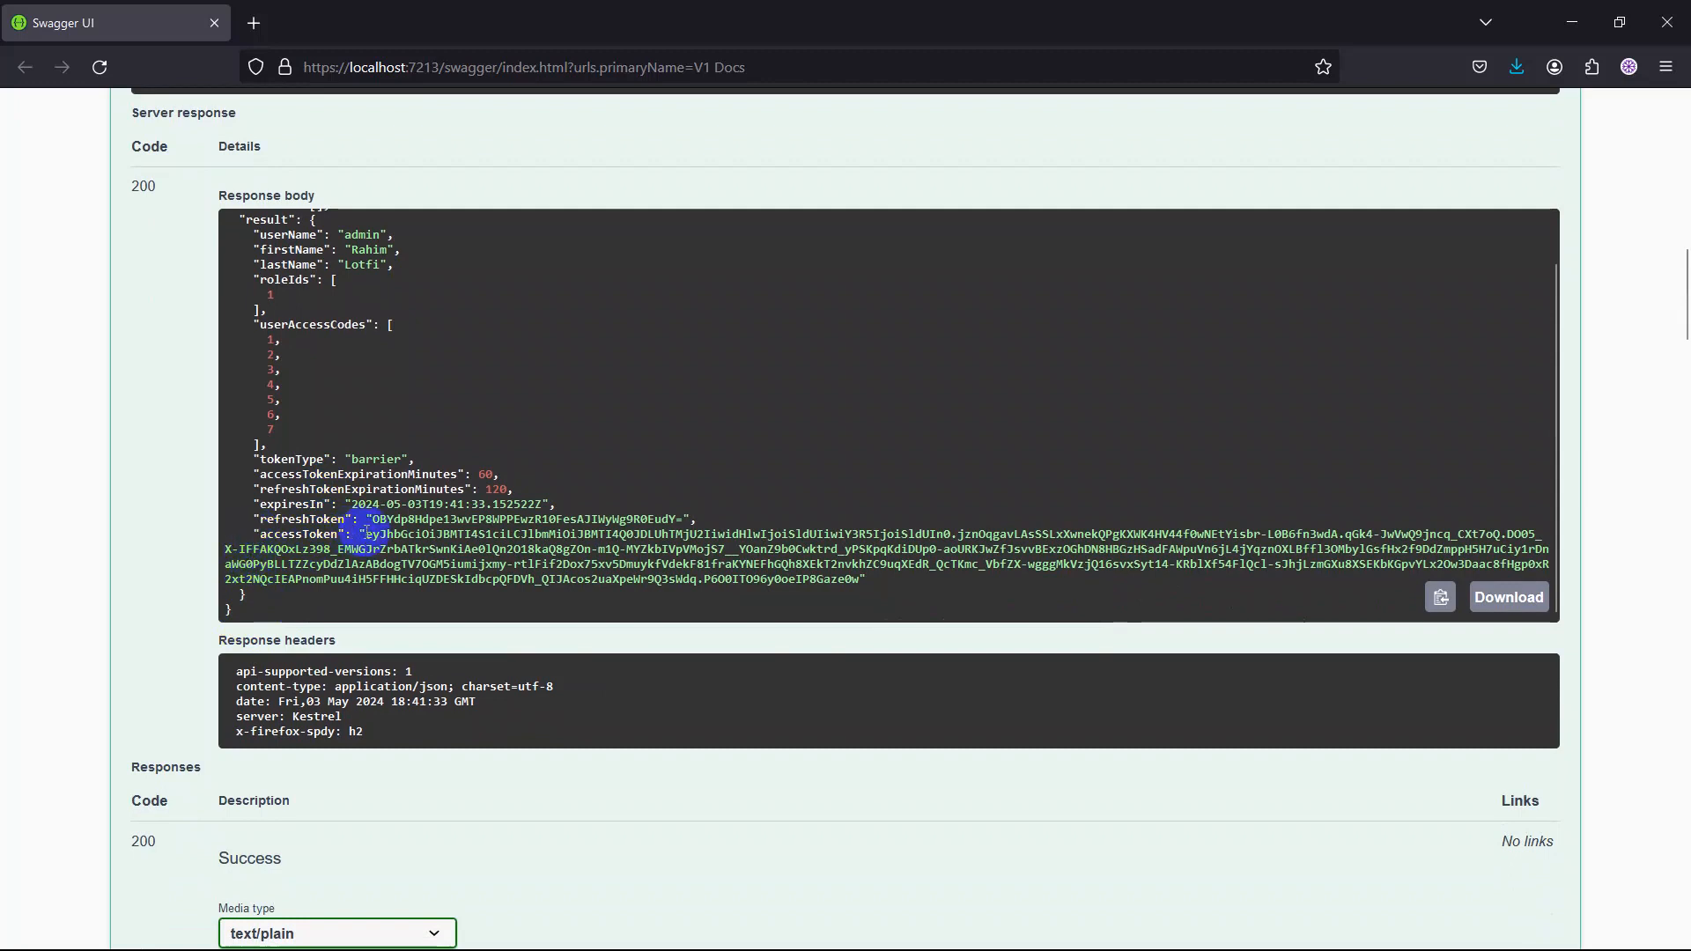
pyautogui.moveTo(370, 537); pyautogui.dragTo(883, 586)
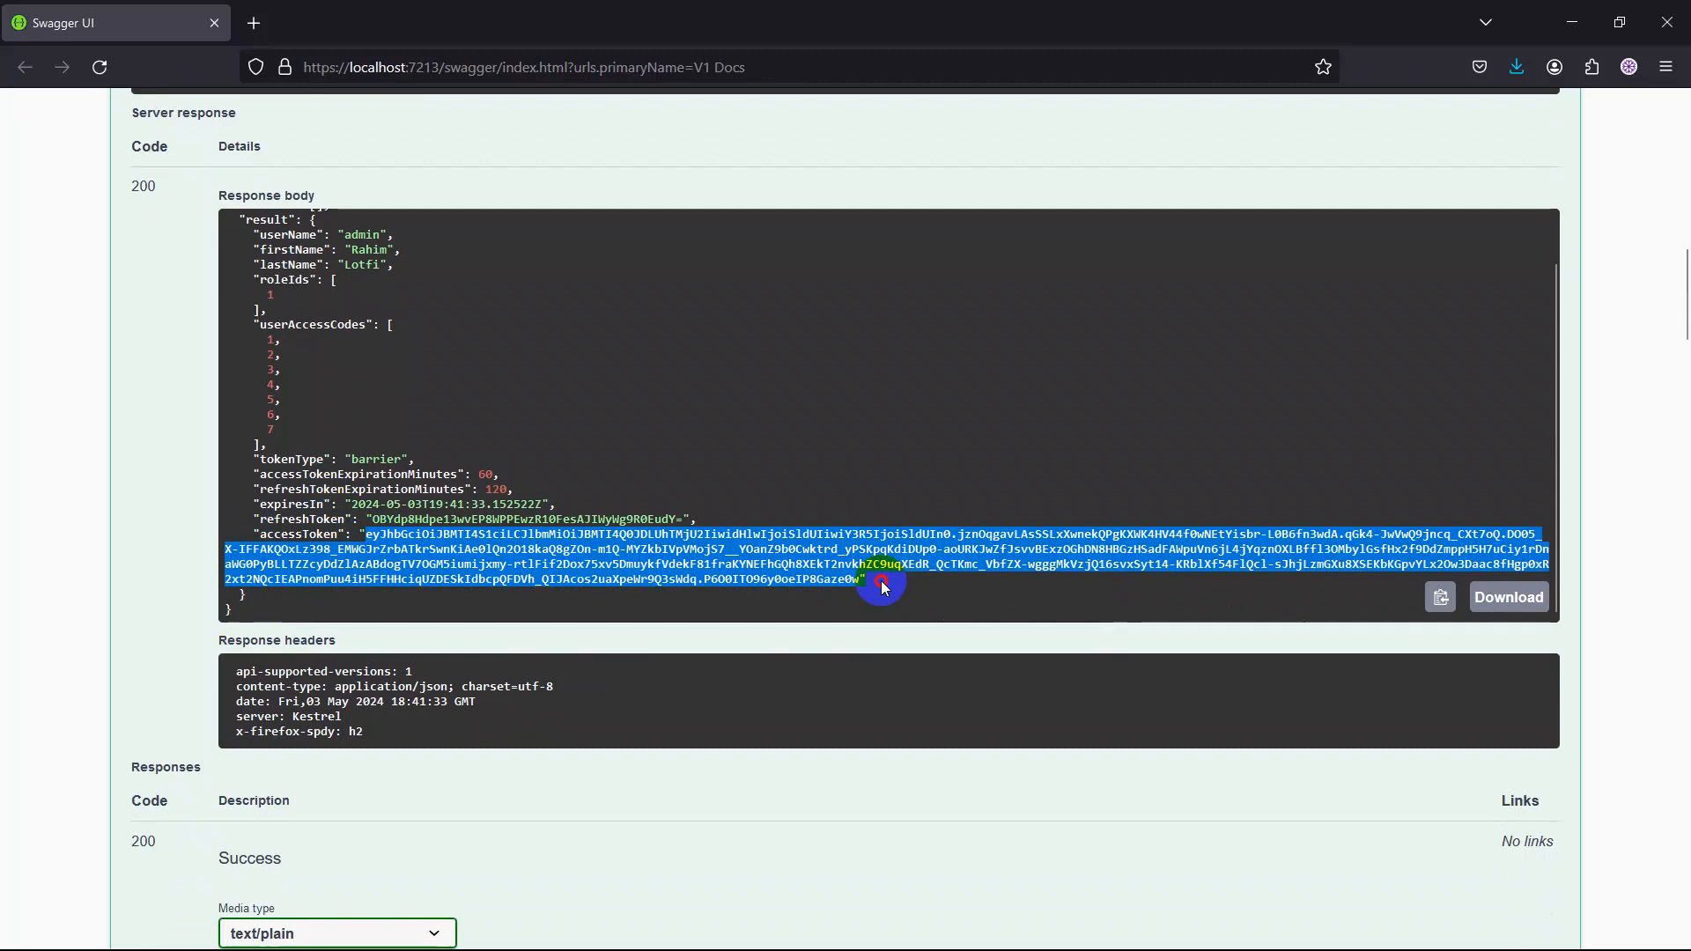
pyautogui.click(1440, 599)
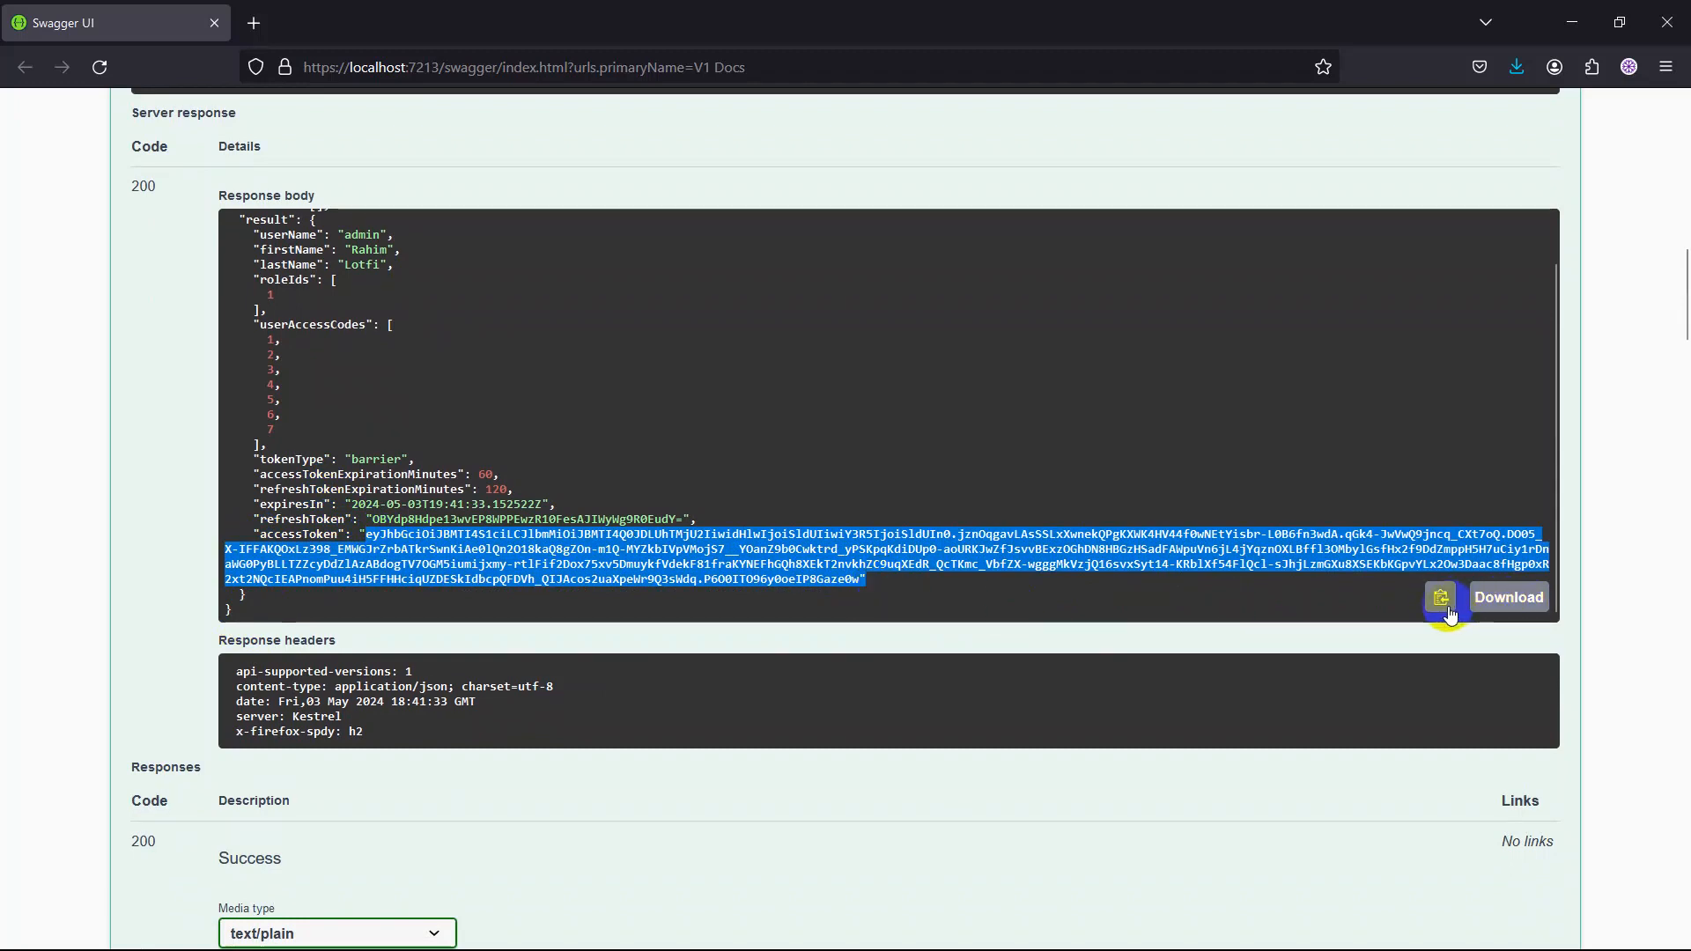
# Expand the /api/V1/Accounting/SwaggerAccessToken endpoint to view its request body fields, and collapse it again.
pyautogui.scroll(-2, 445, 632)
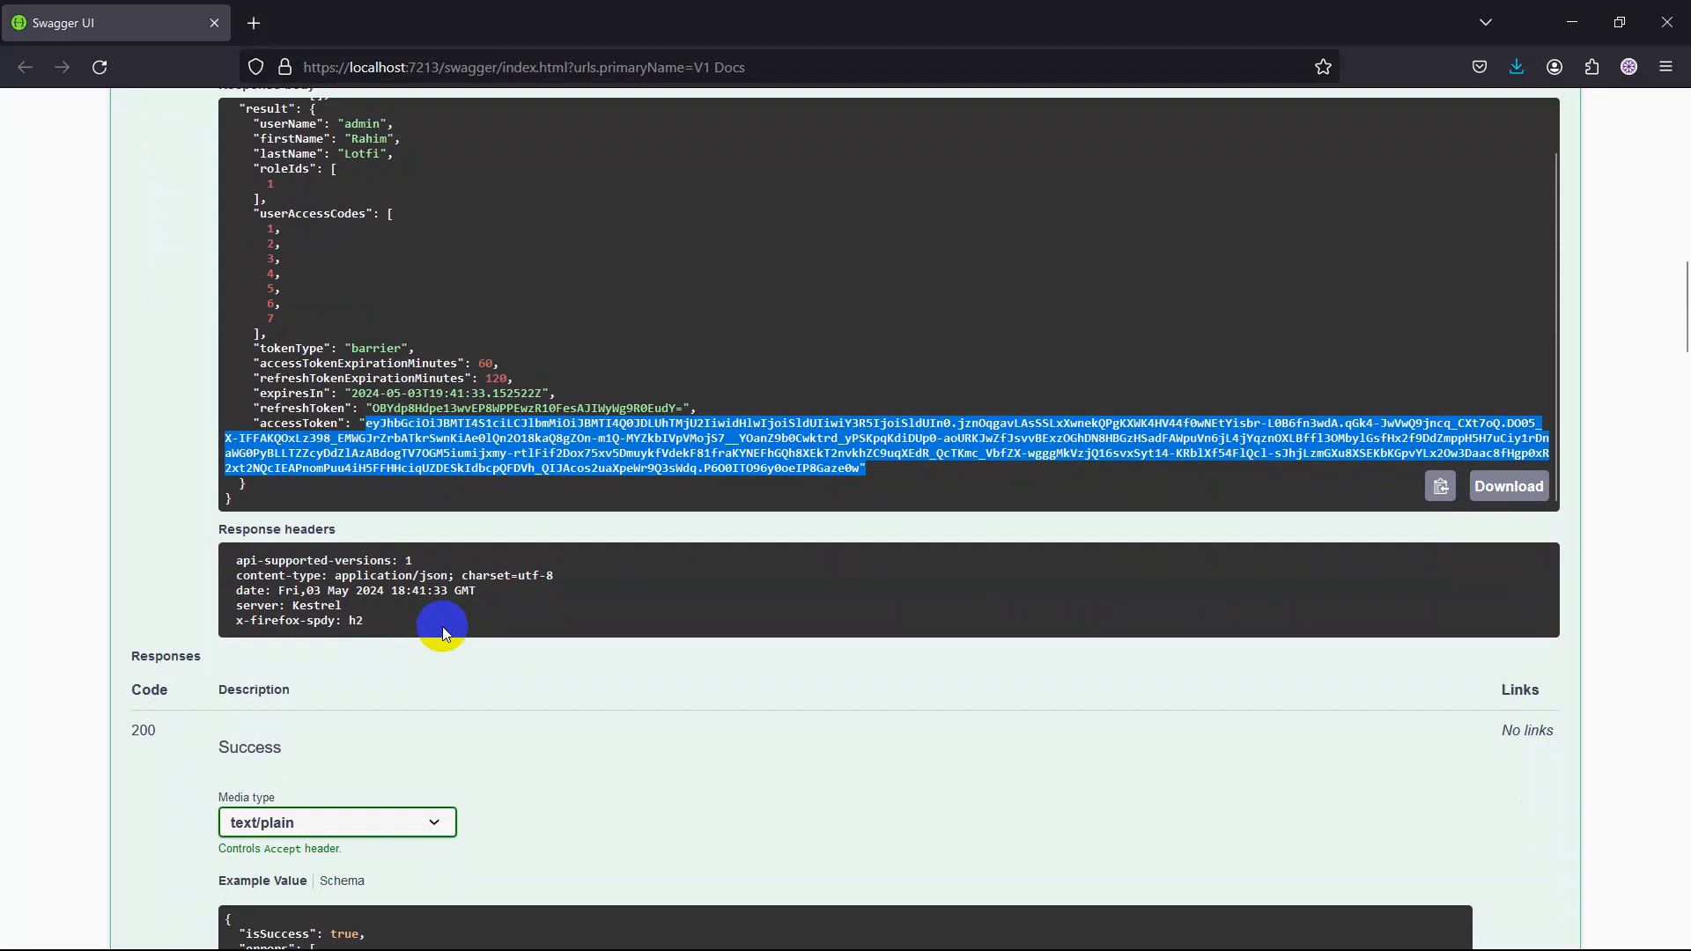
pyautogui.scroll(-4, 444, 632)
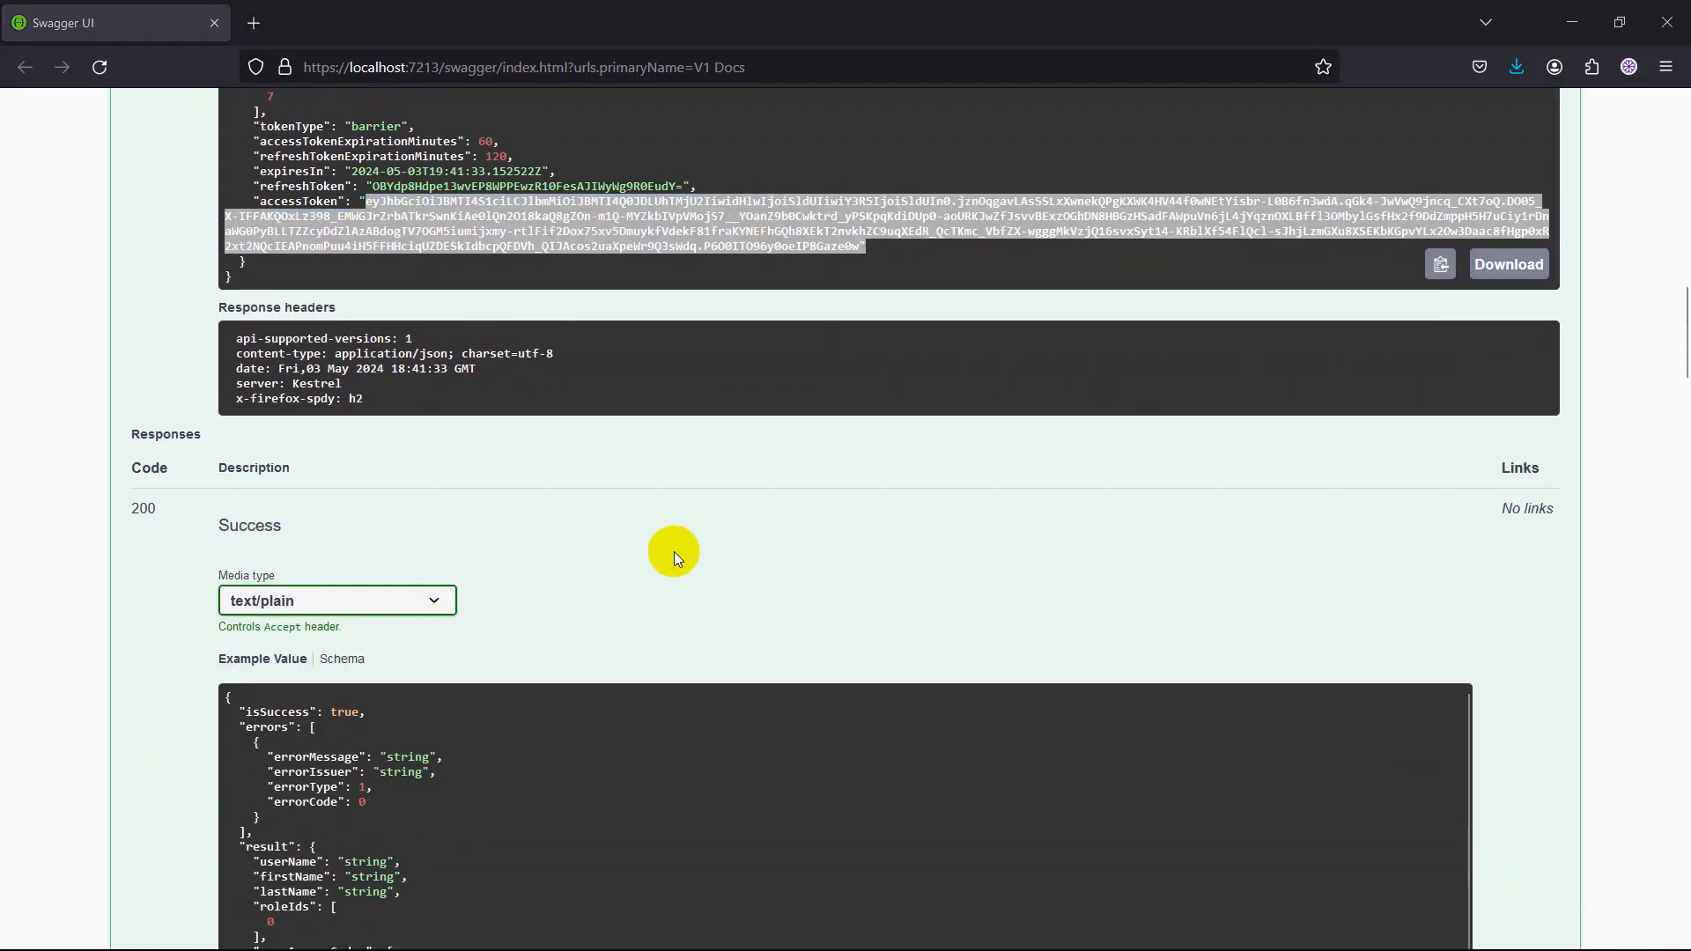
pyautogui.scroll(-10, 674, 551)
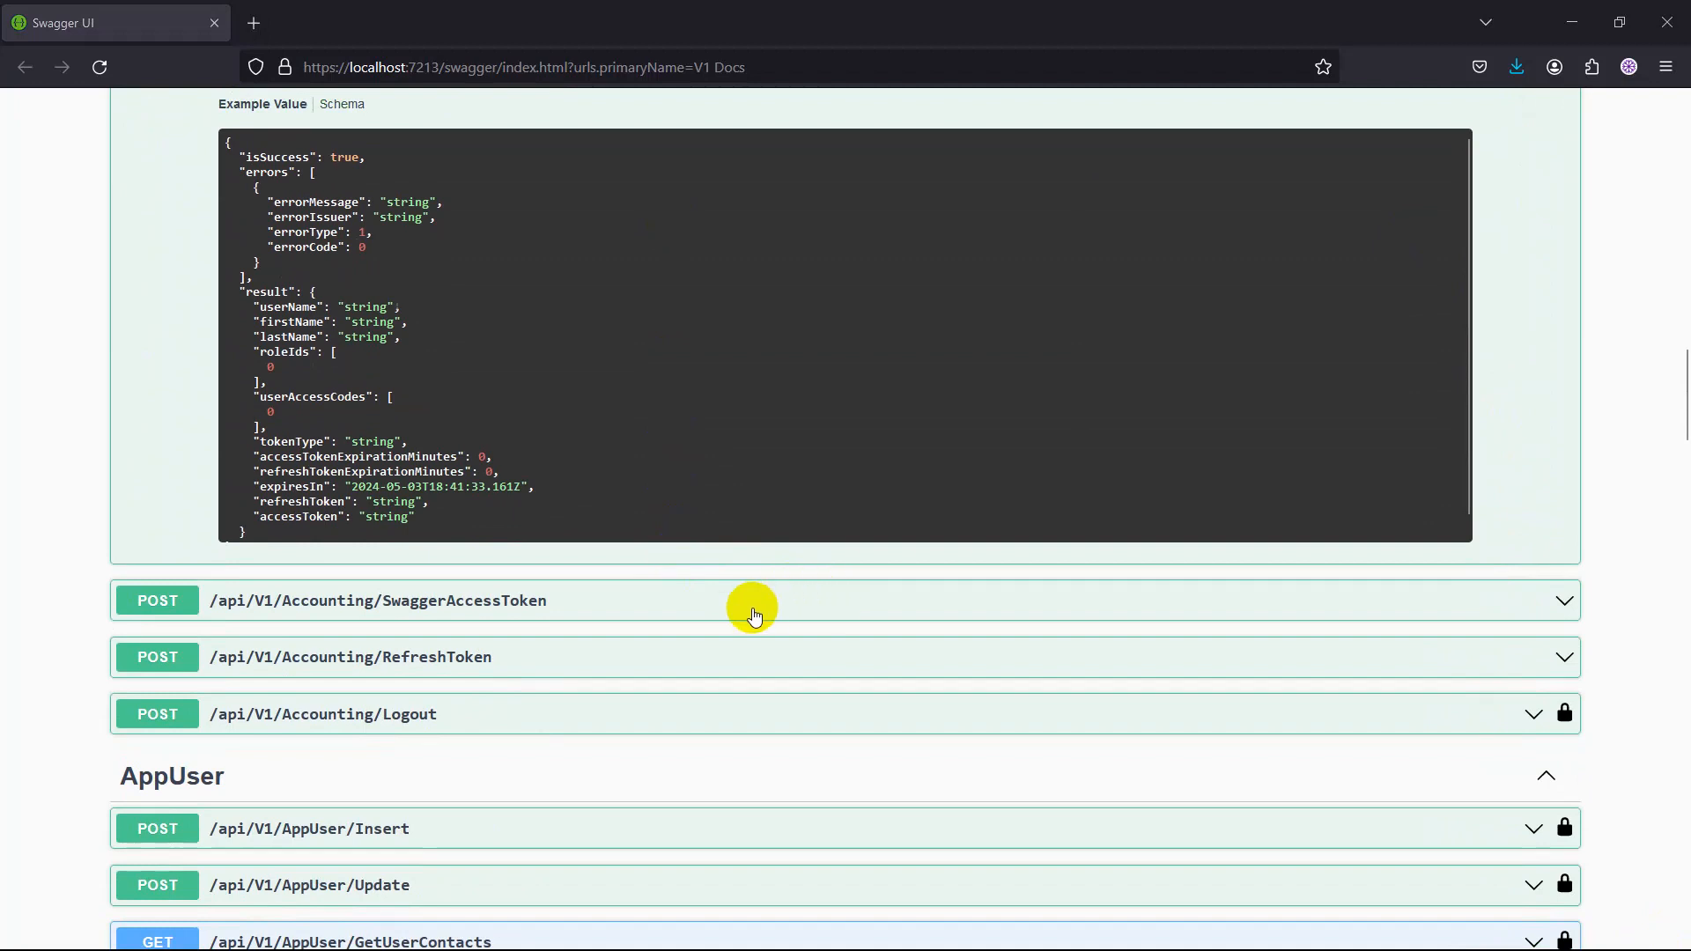
pyautogui.click(1566, 610)
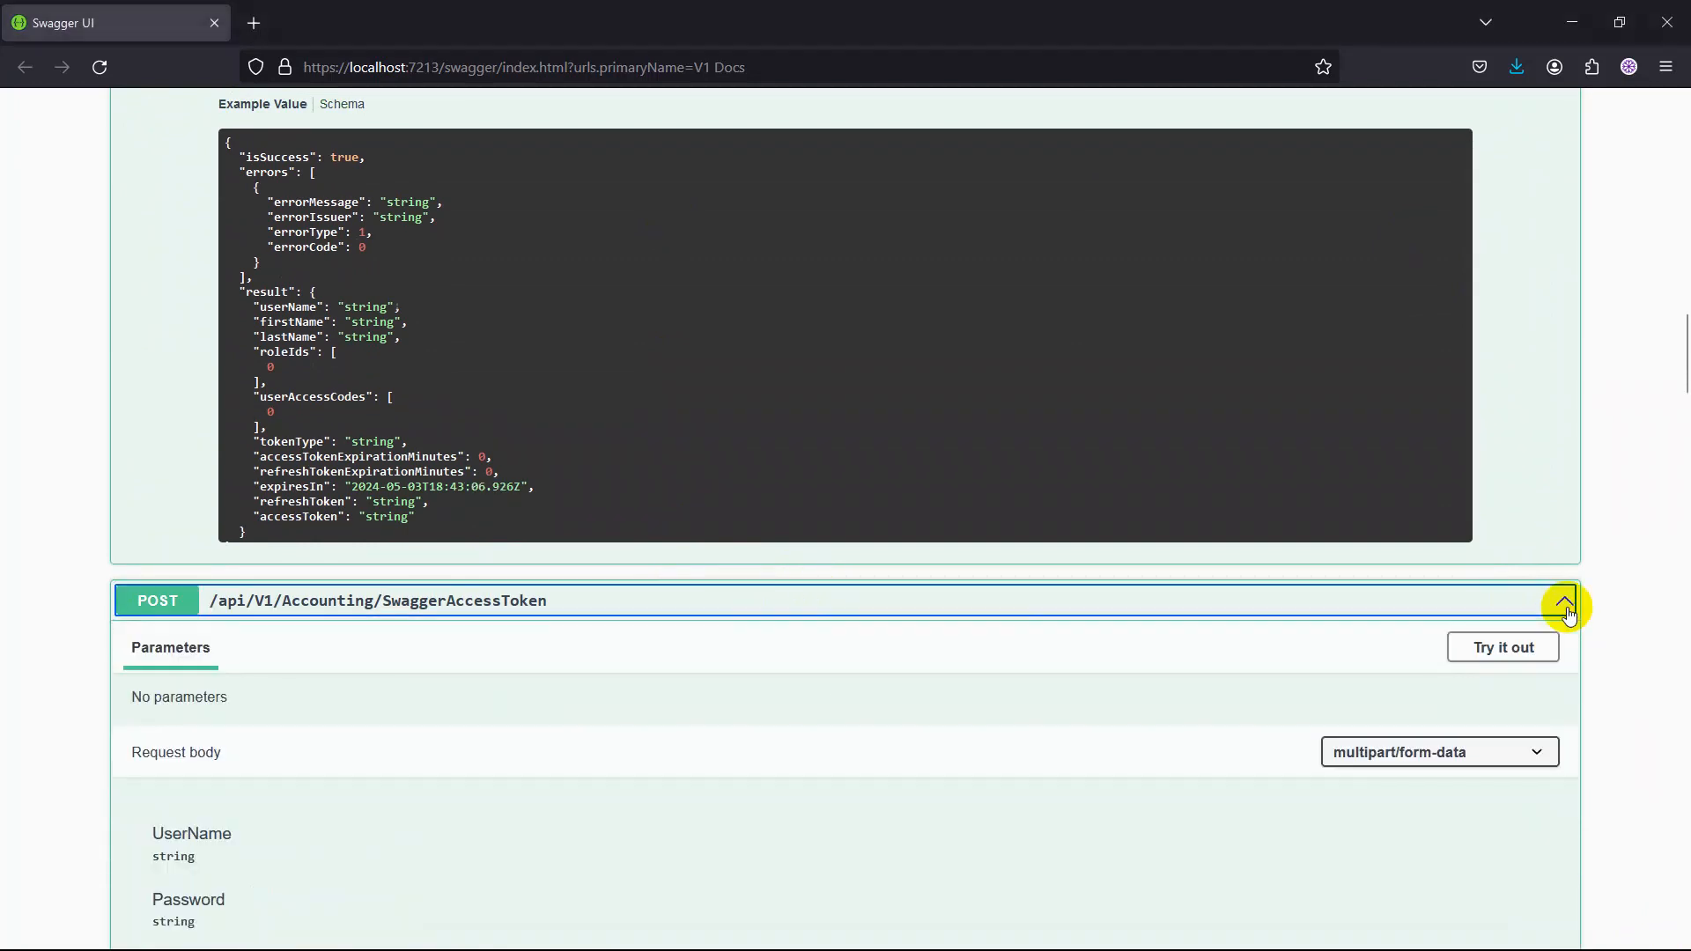
pyautogui.click(1565, 606)
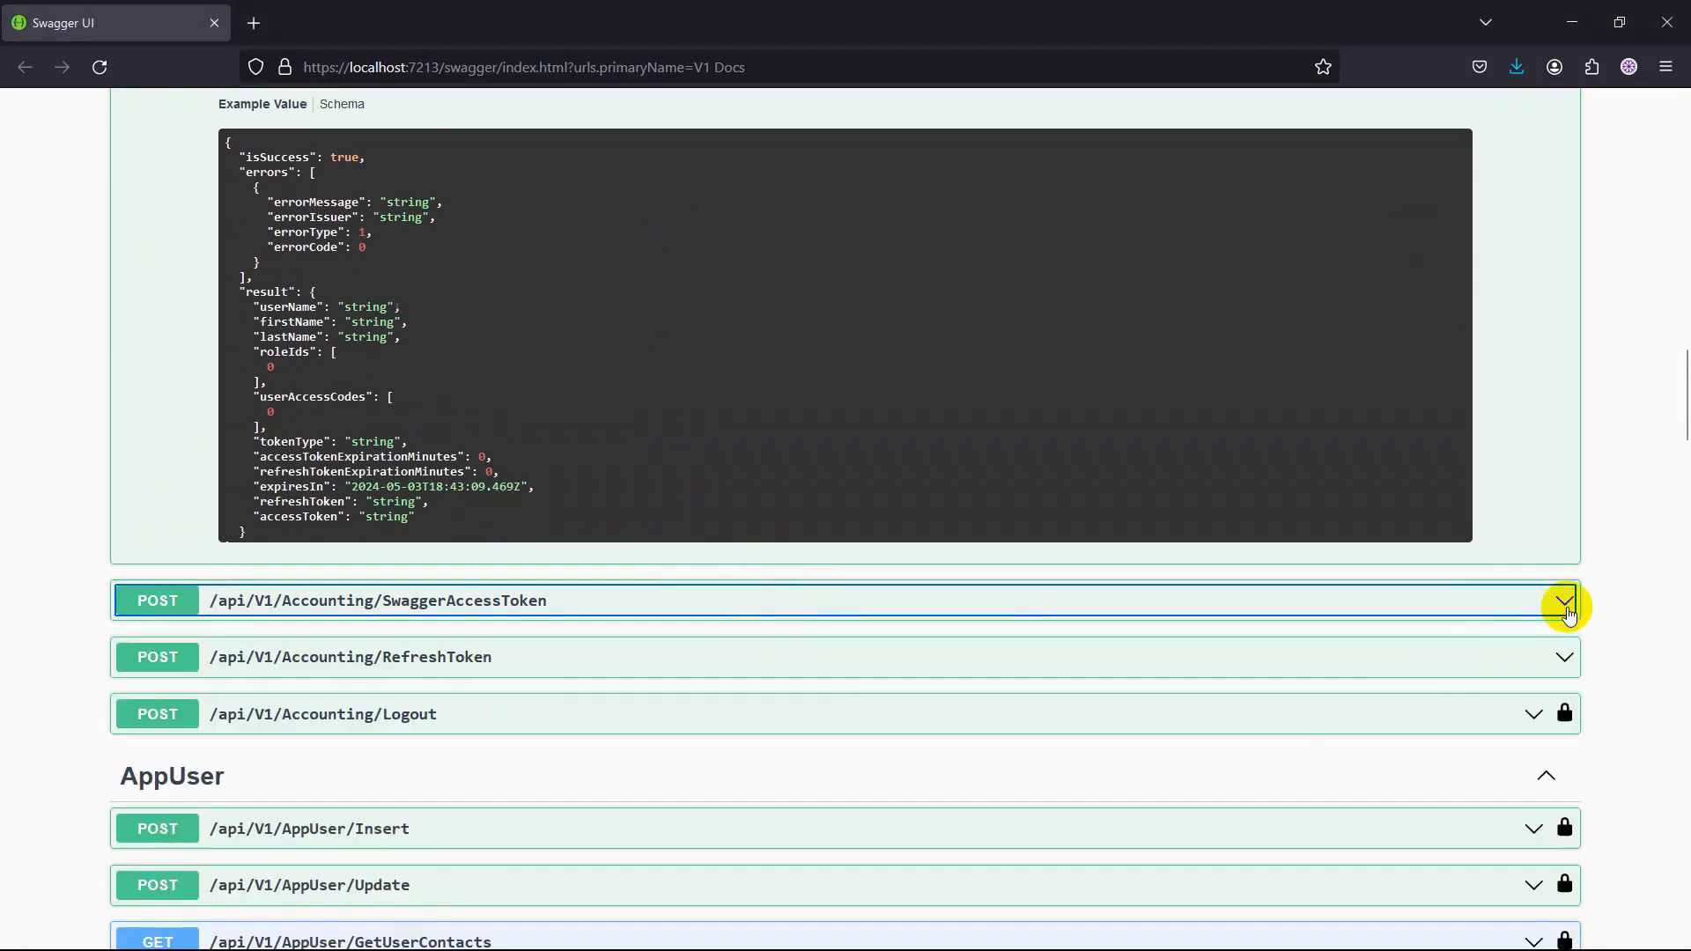
pyautogui.scroll(-4, 1395, 634)
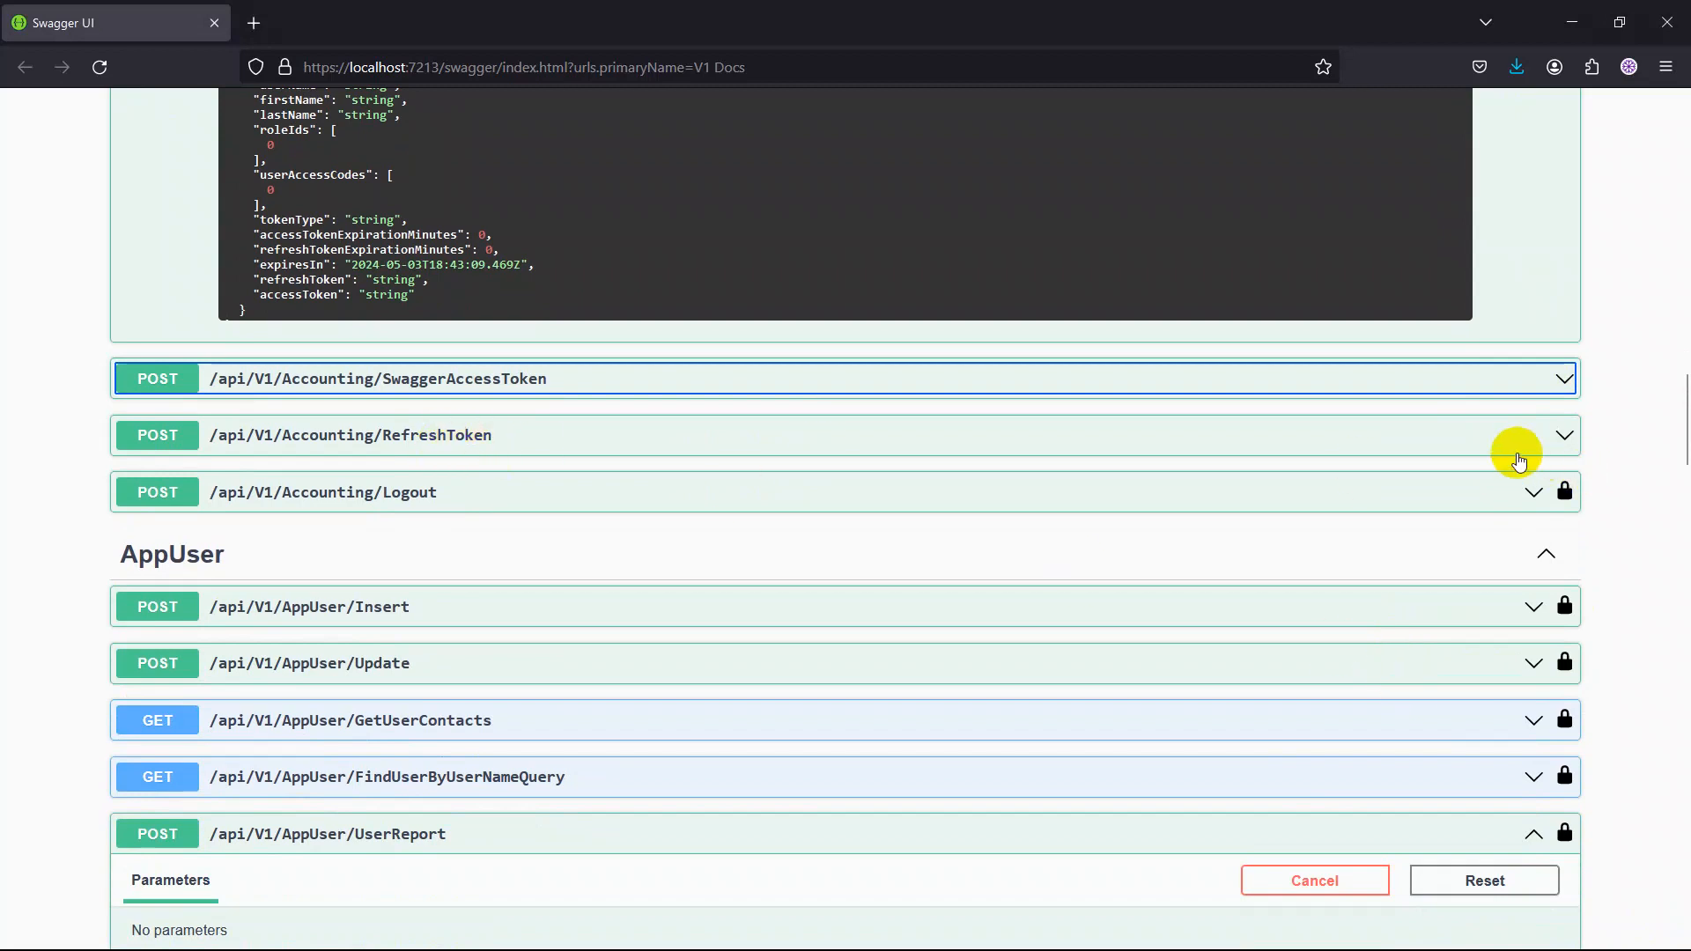
# View the request body fields of /api/V1/Accounting/RefreshToken and the example response of /api/V1/Accounting/Logout, collapsing each endpoint again.
pyautogui.click(1564, 436)
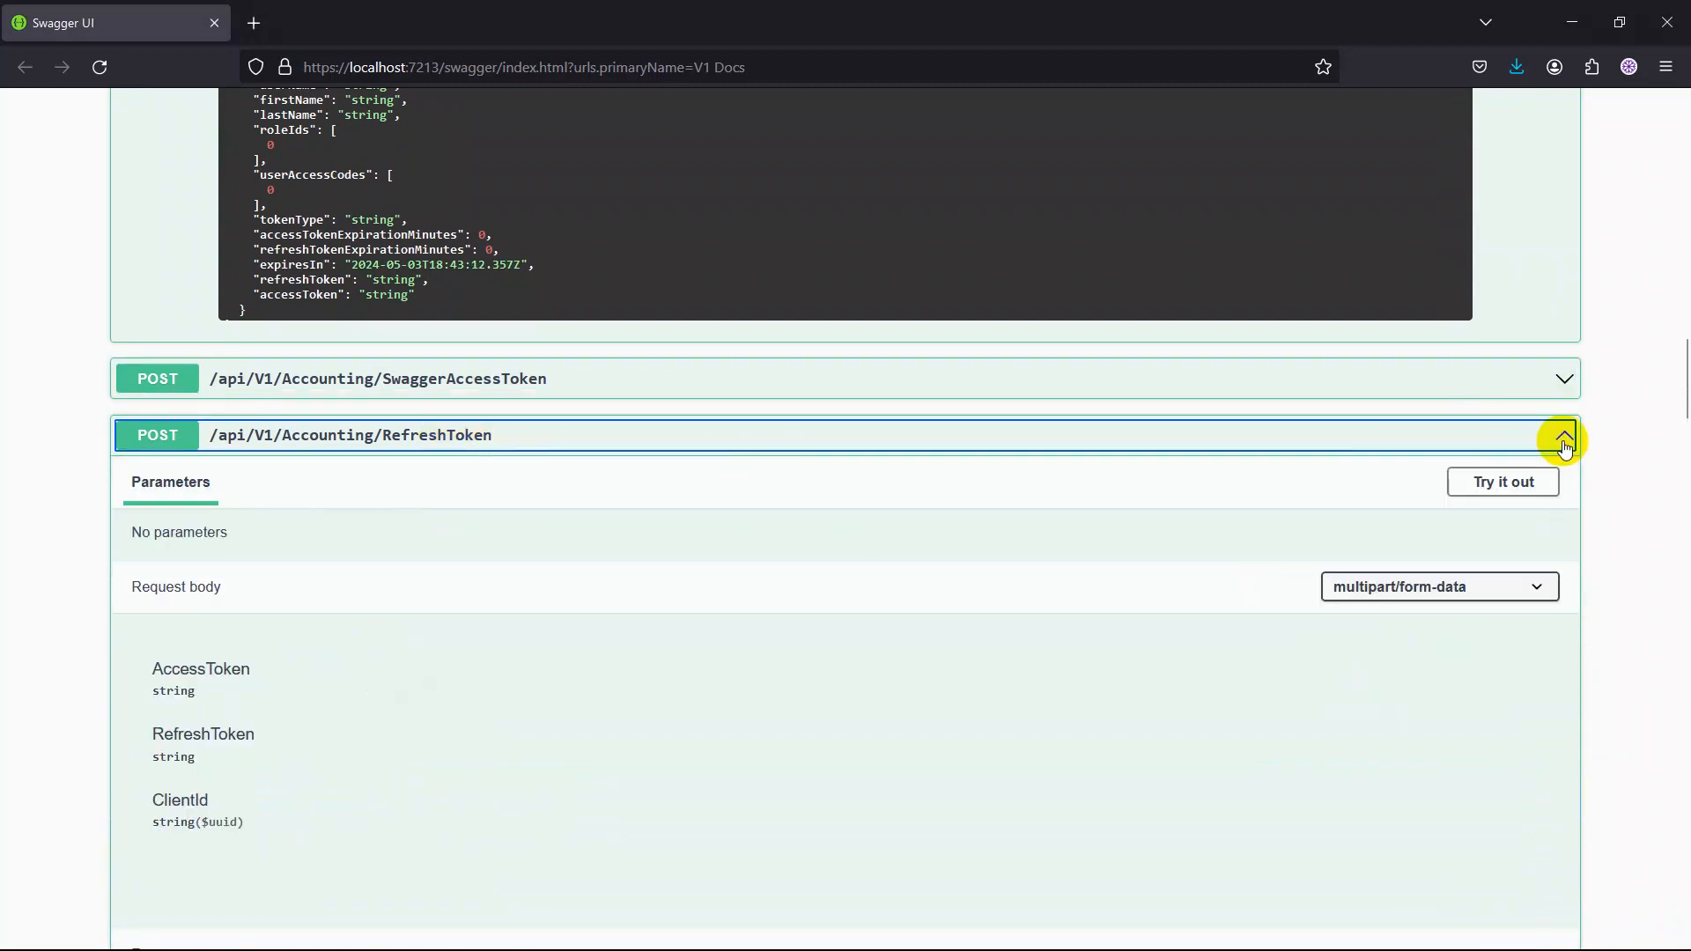
pyautogui.click(1563, 441)
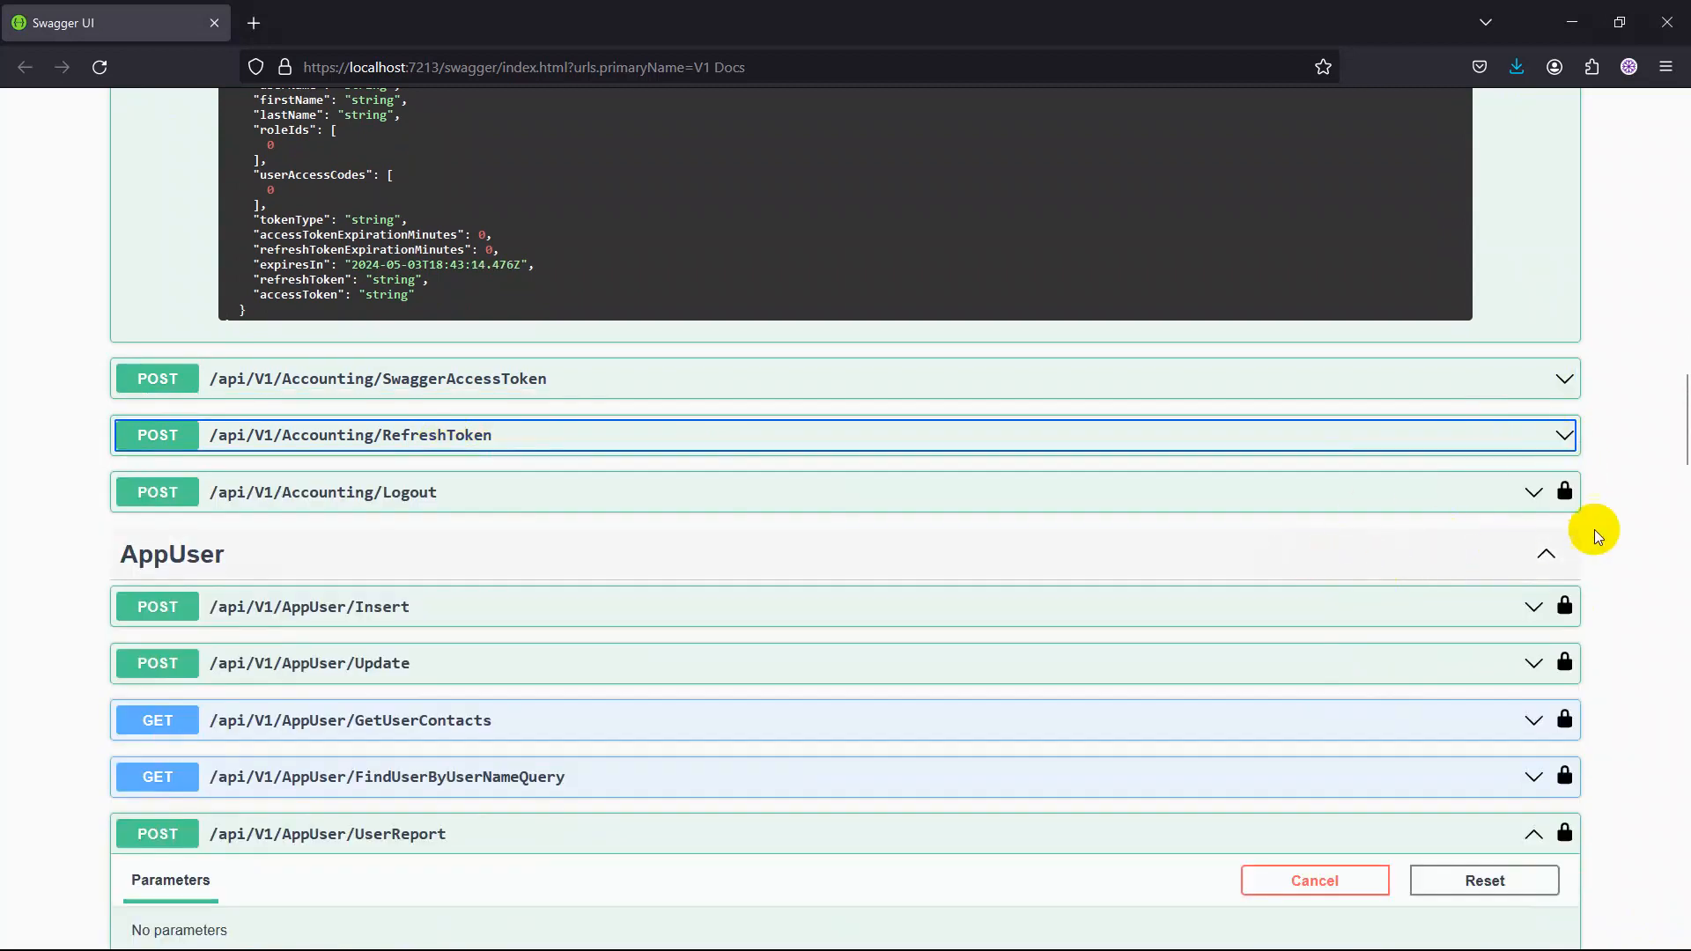
pyautogui.click(1513, 500)
pyautogui.scroll(-2, 771, 616)
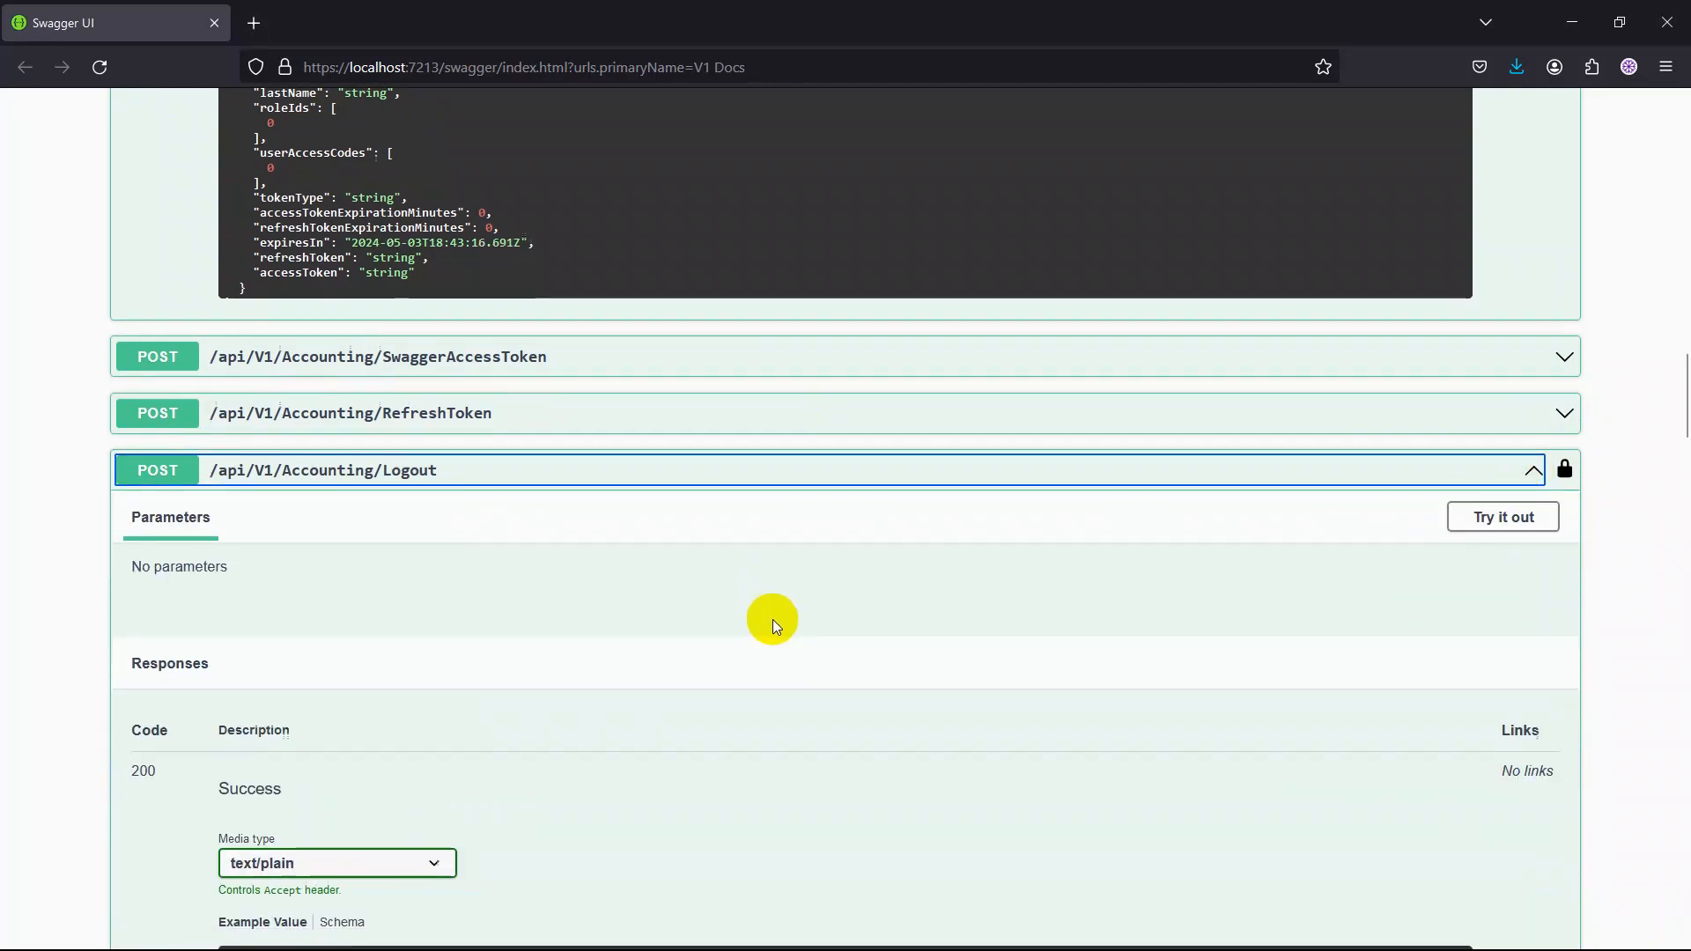
pyautogui.scroll(-3, 1039, 615)
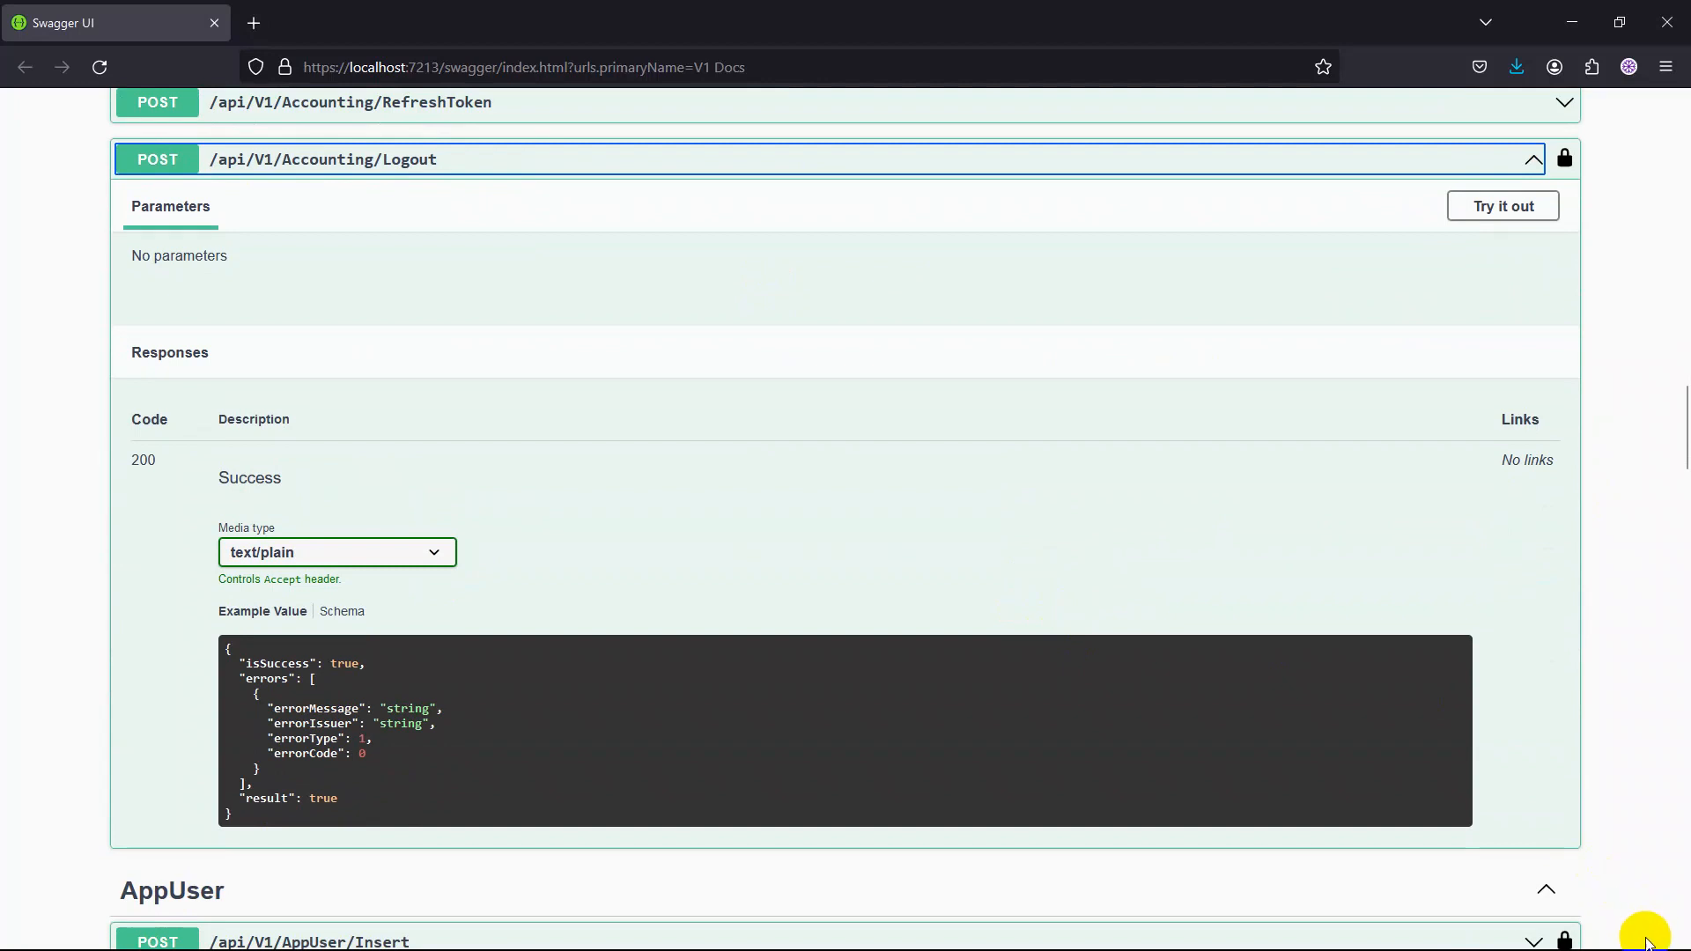
pyautogui.click(1298, 566)
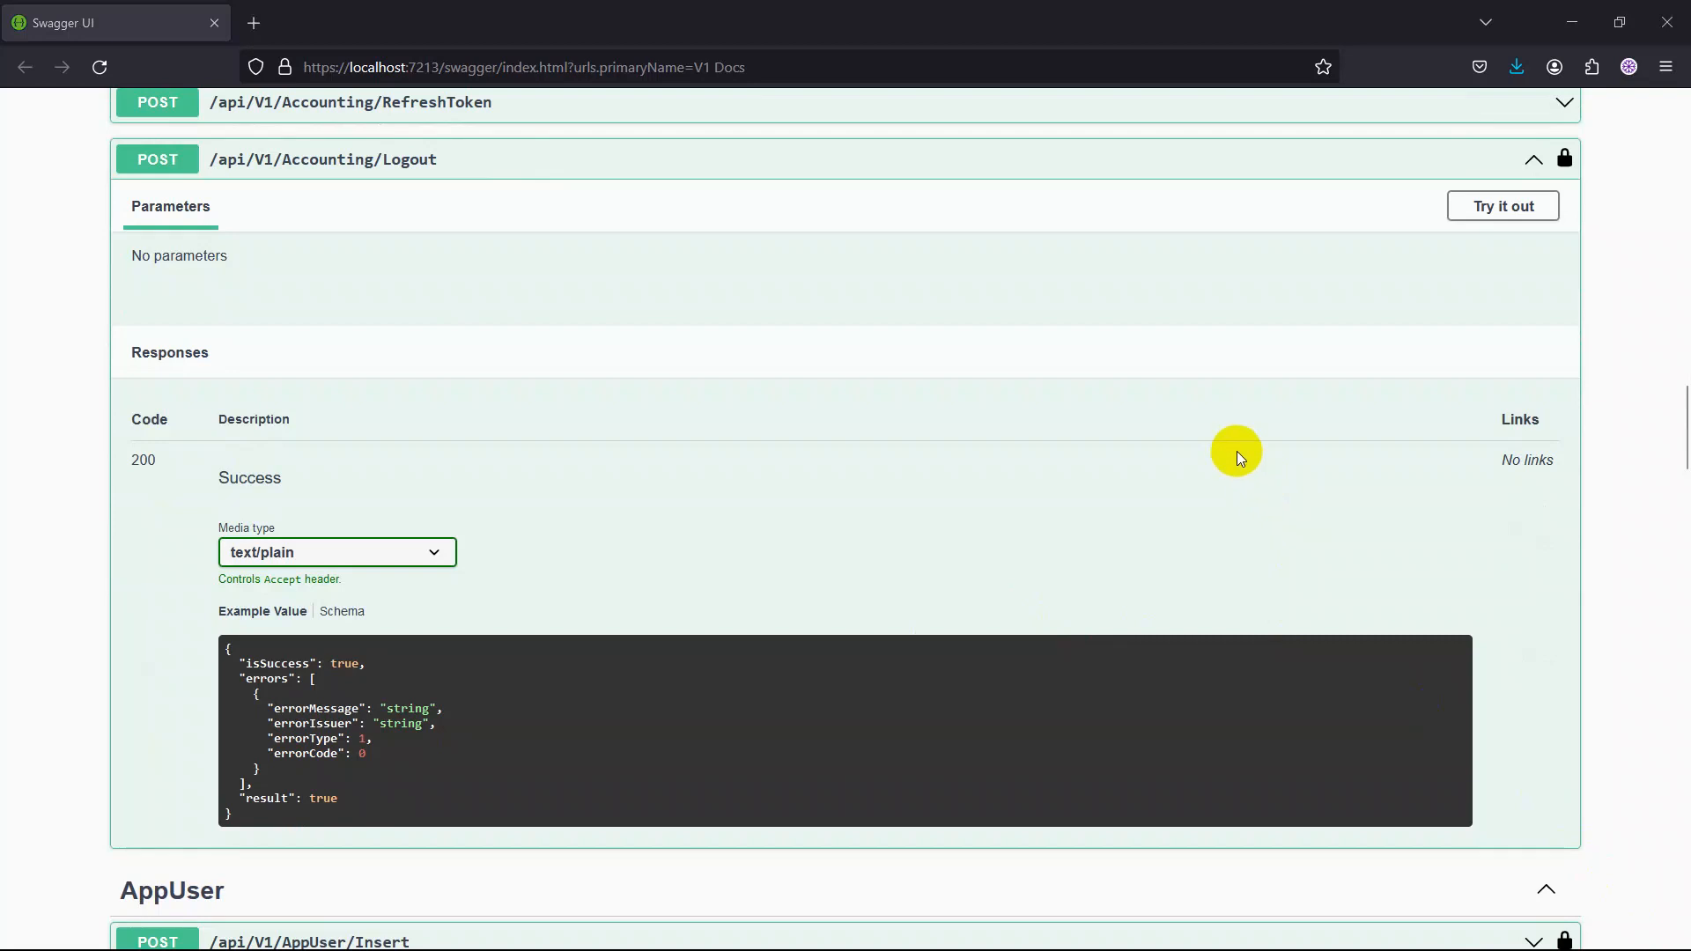
pyautogui.scroll(2, 1236, 451)
pyautogui.click(1537, 272)
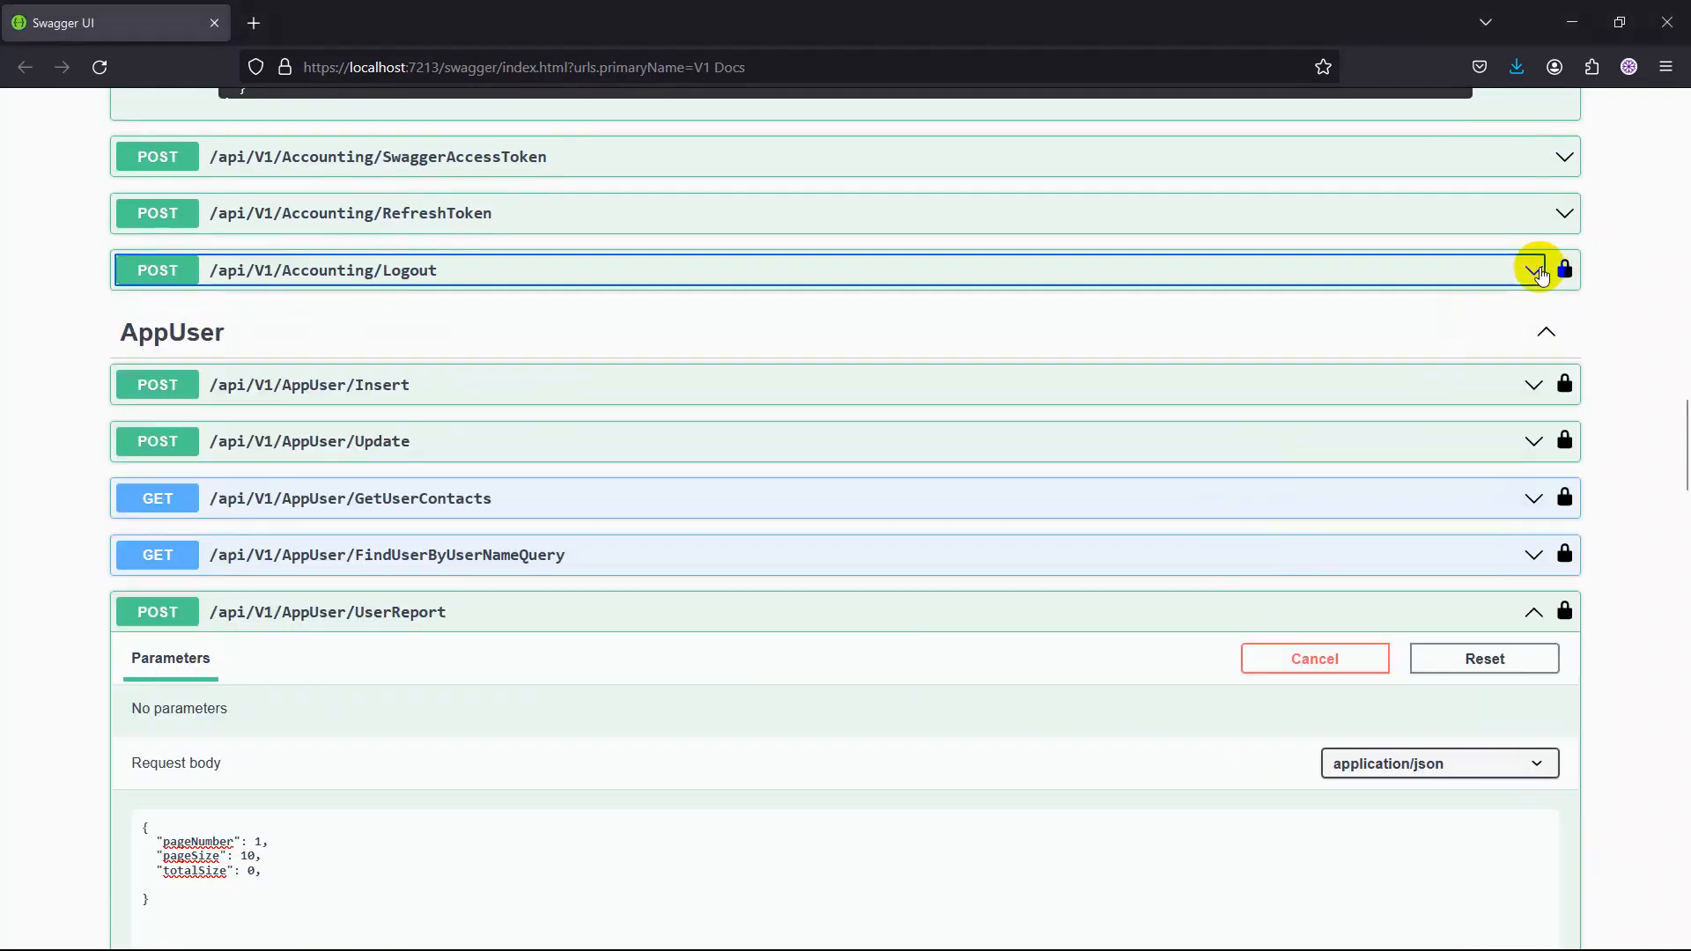
pyautogui.scroll(5, 1275, 379)
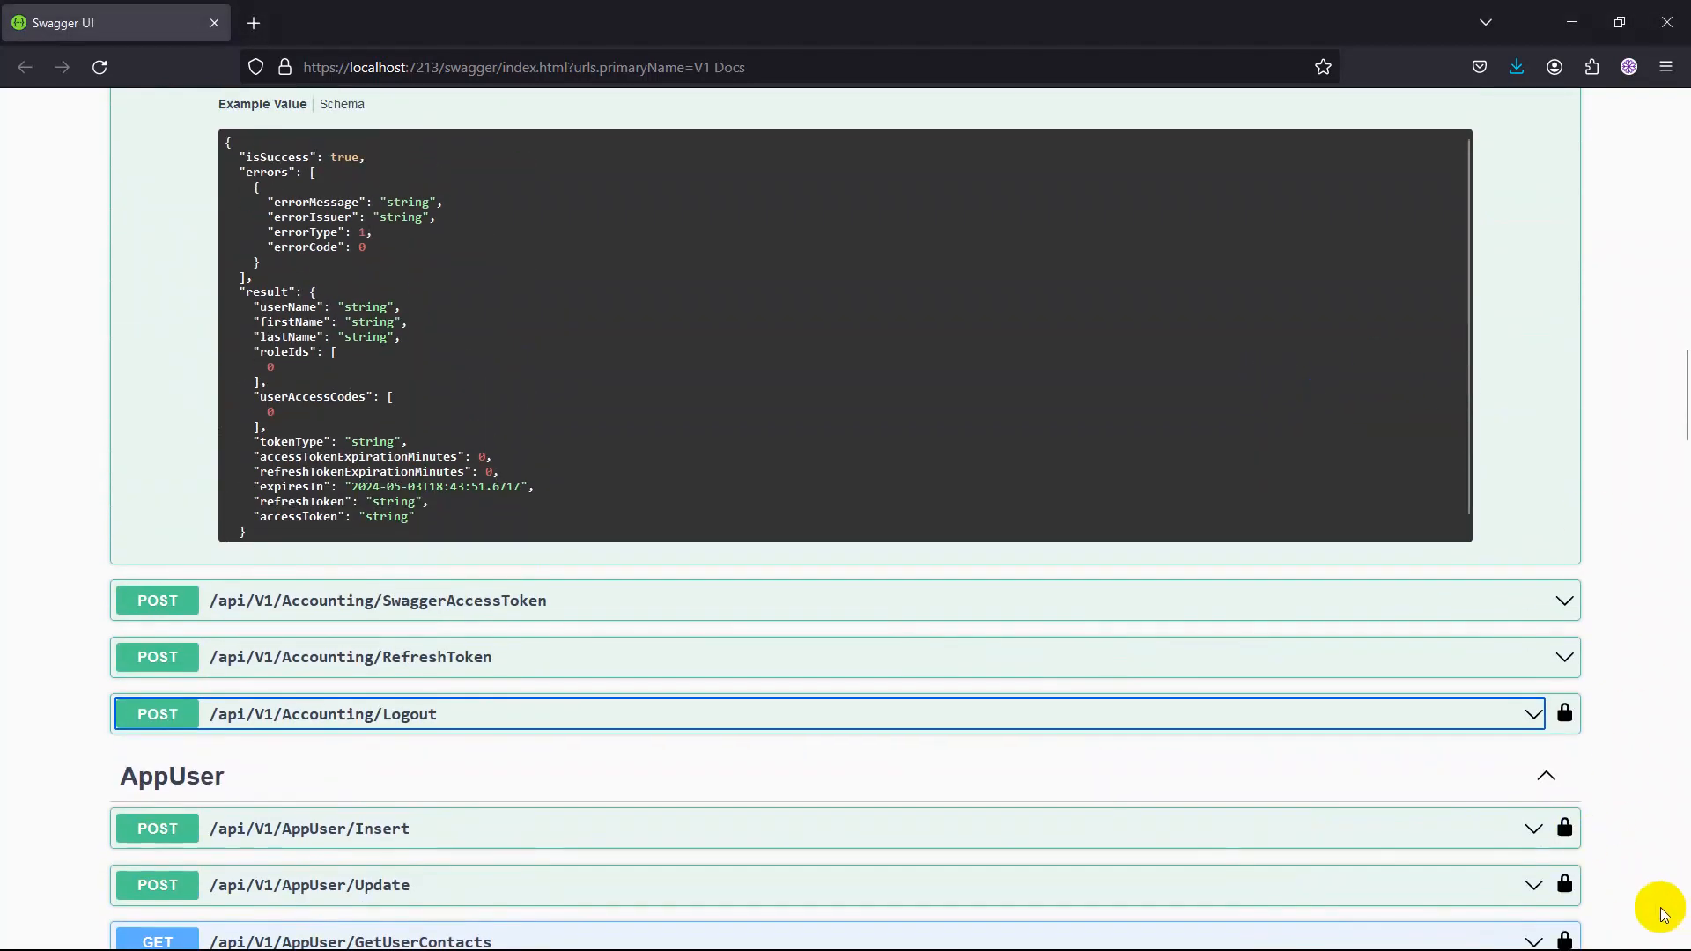
# Close the Swagger page, return to Visual Studio, and show the solution tree with the Infrastructure folder collapsed.
pyautogui.click(1666, 22)
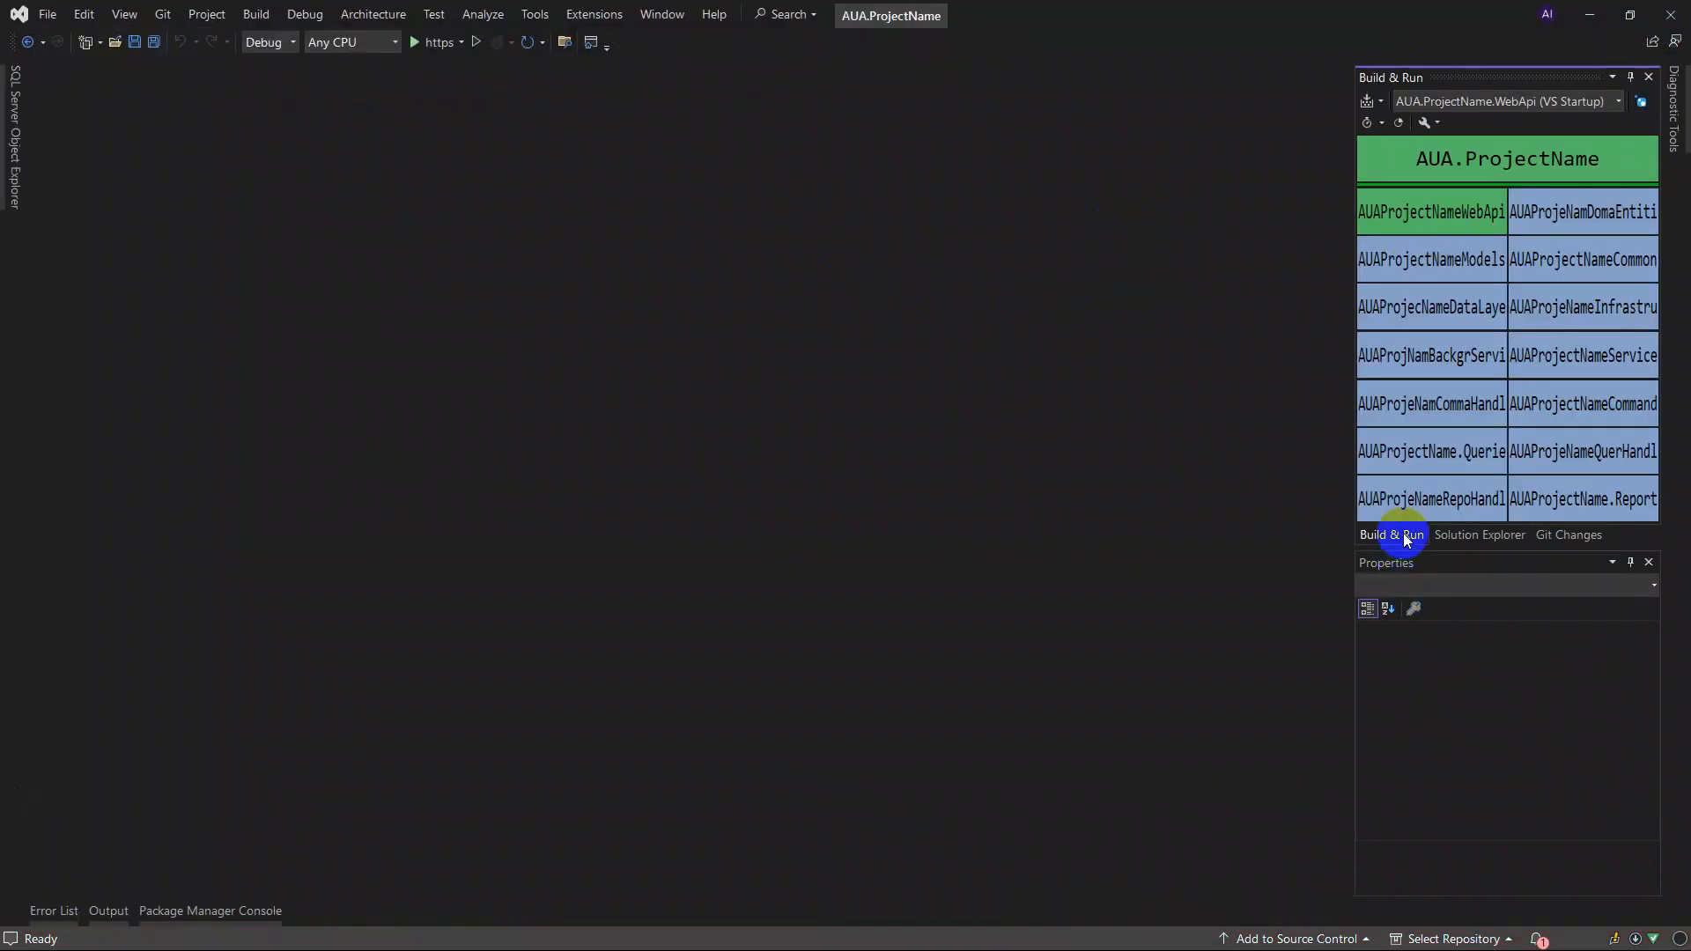
pyautogui.click(1479, 534)
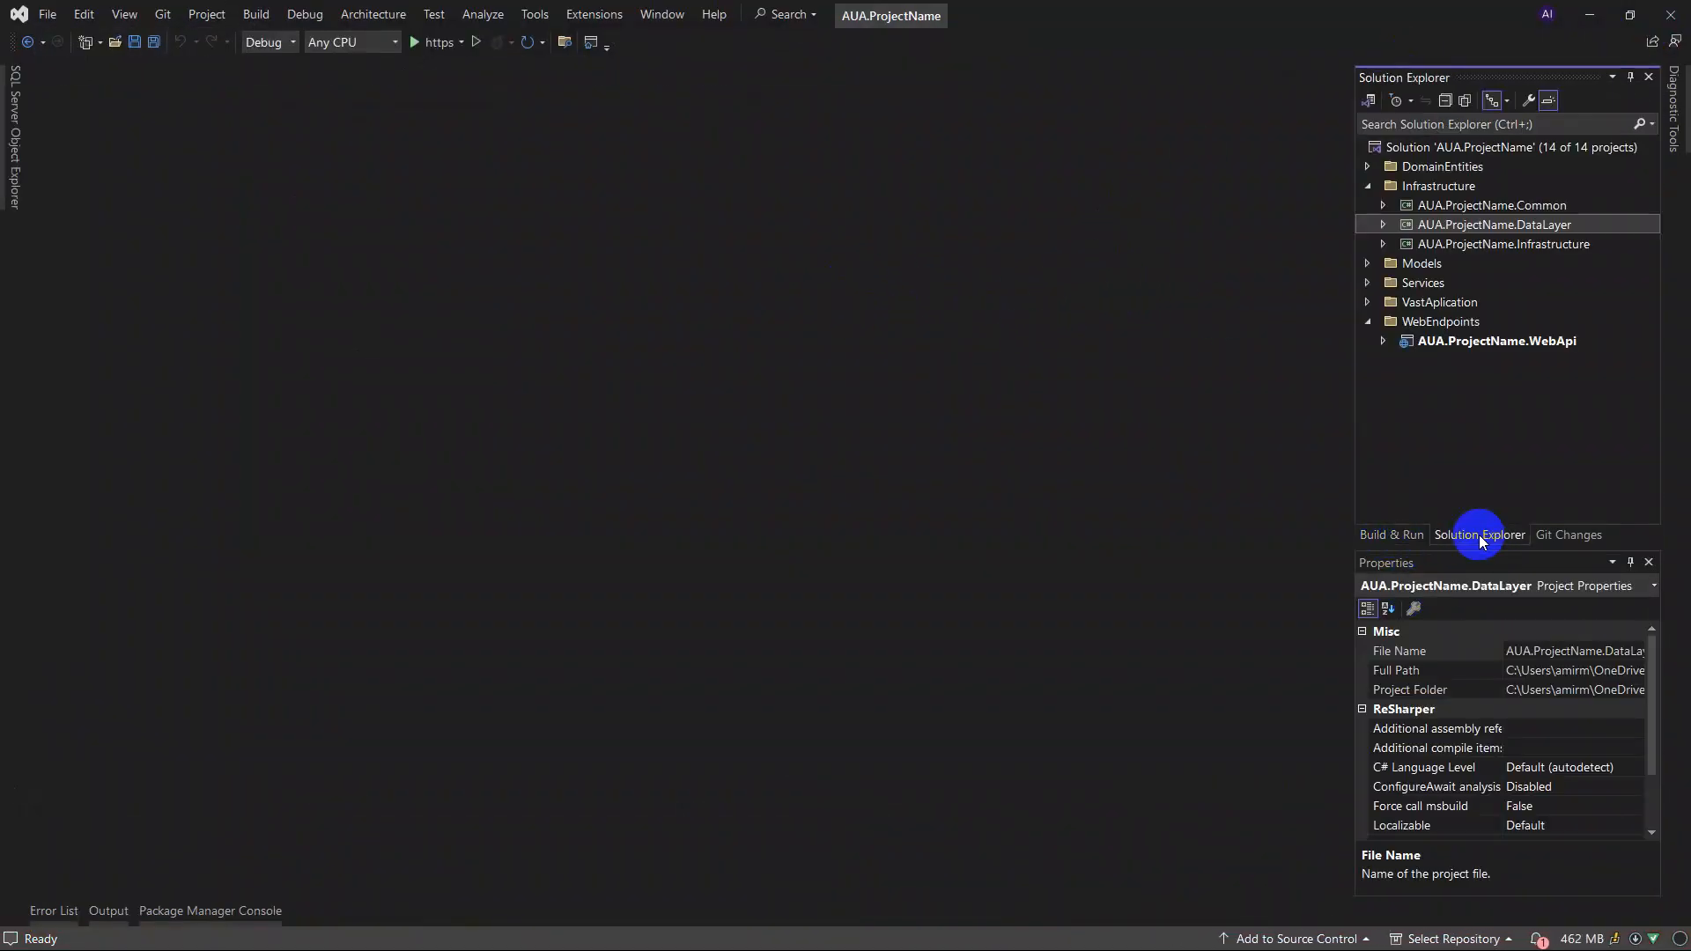
pyautogui.click(1382, 205)
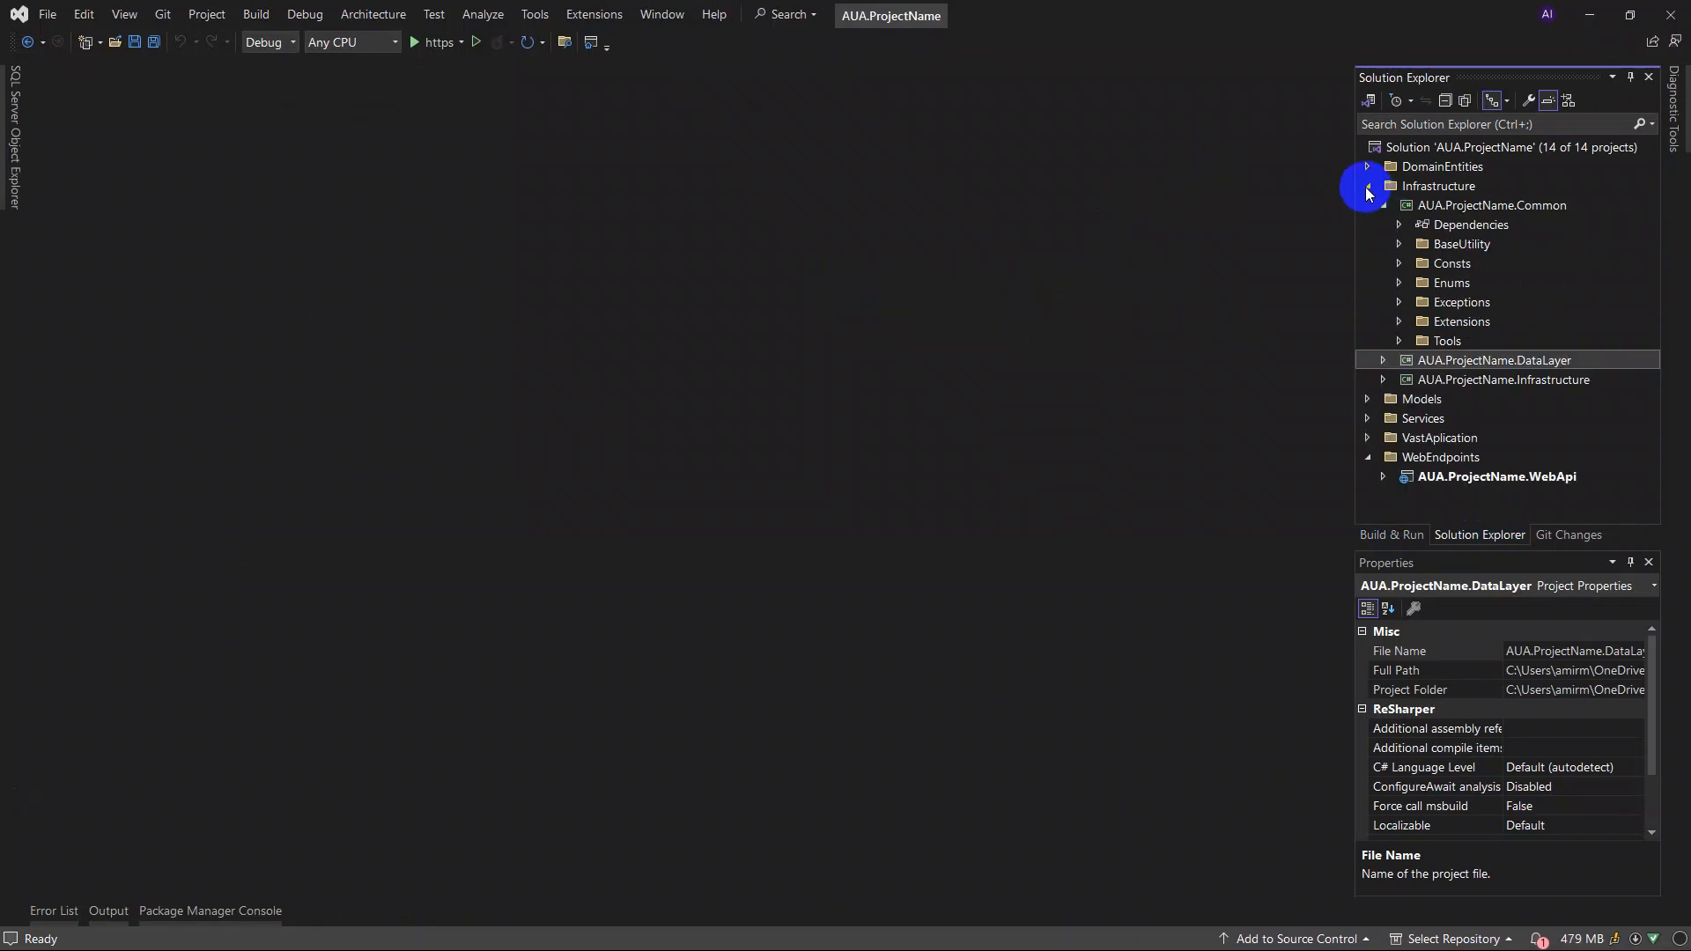
pyautogui.click(1368, 184)
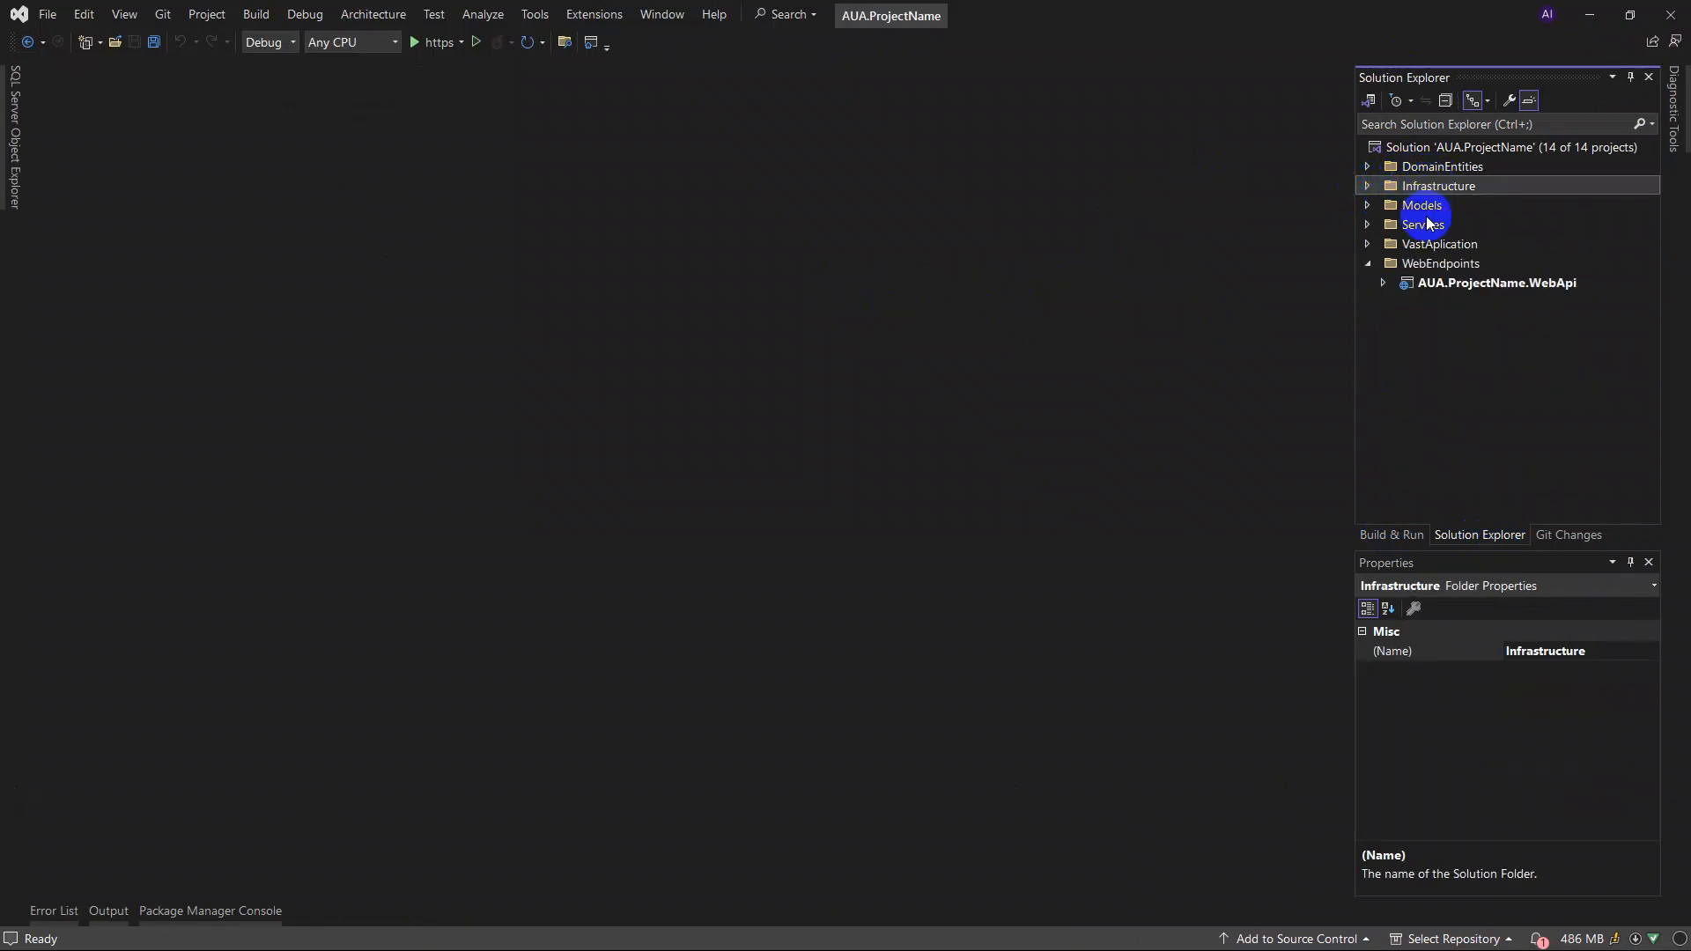